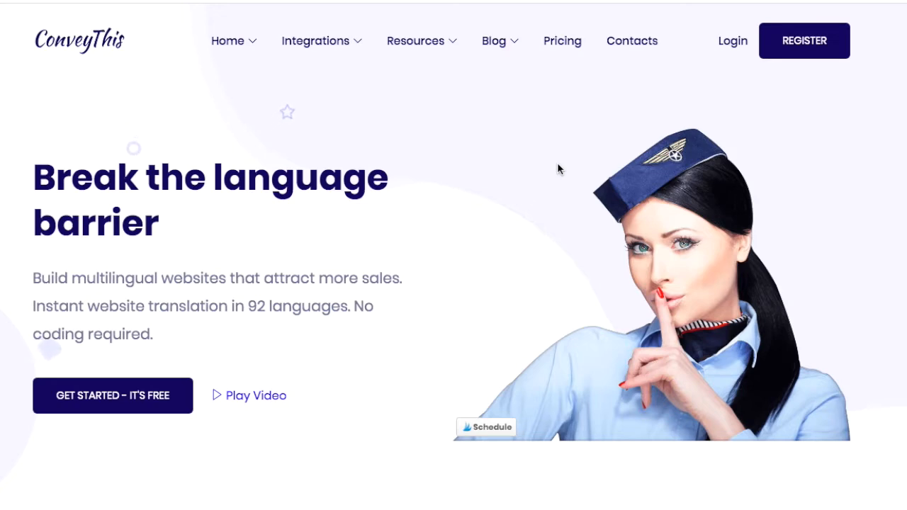
Review the homepage's Visual Interface and key features sections and the available website integrations, including WordPress, Shopify and WooCommerce
scroll(541, 190, down, 6)
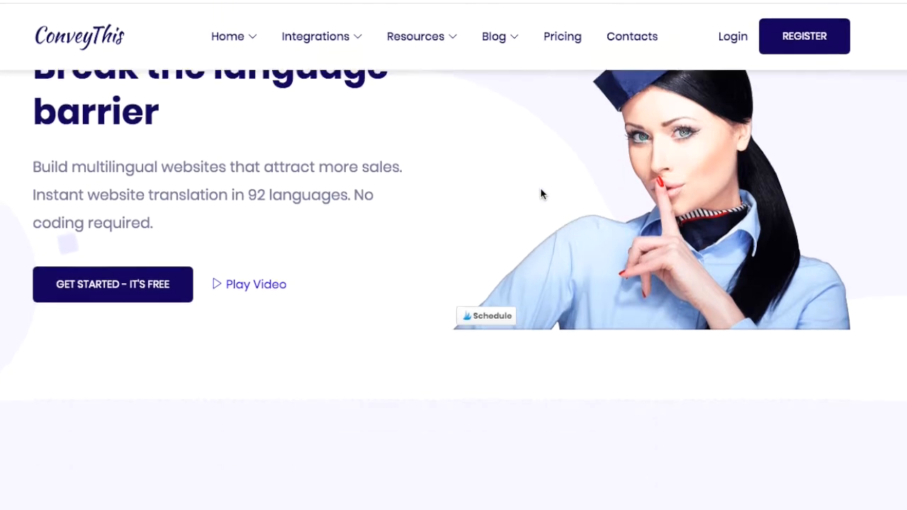
scroll(541, 188, down, 2)
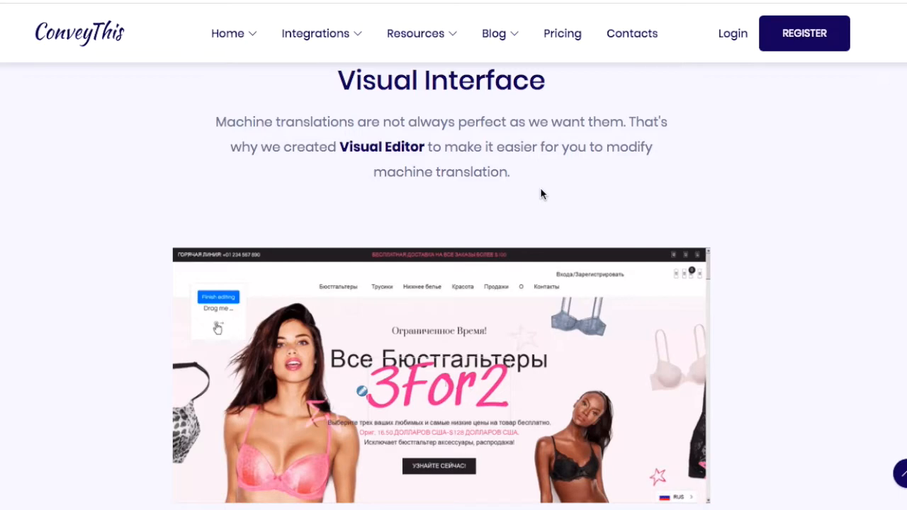
scroll(540, 193, down, 5)
scroll(541, 194, down, 3)
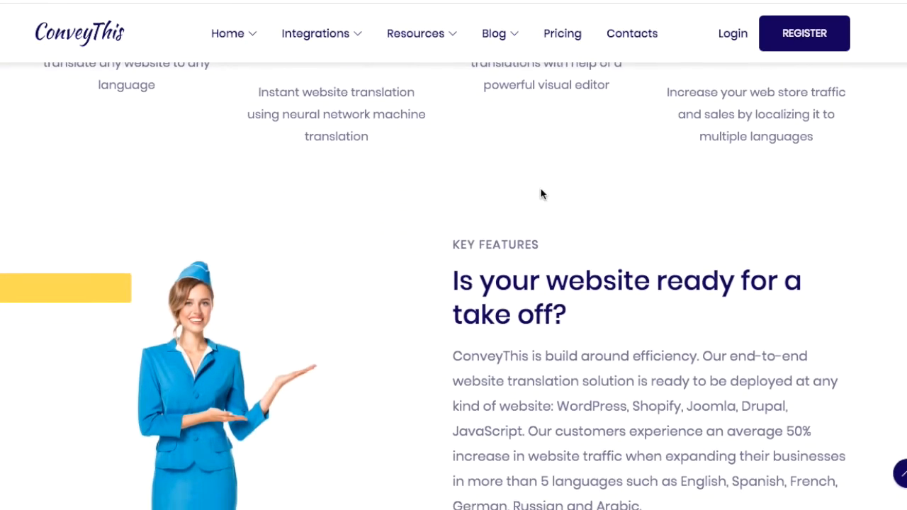
scroll(541, 193, down, 8)
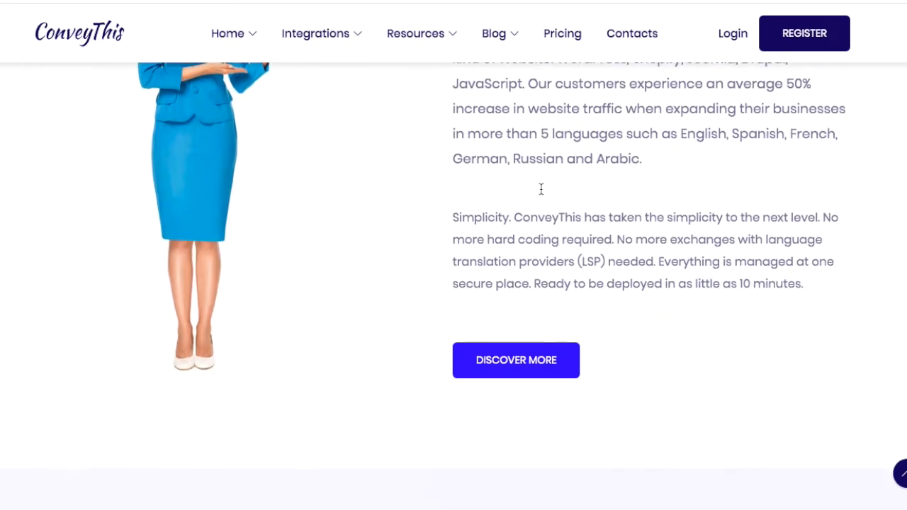
scroll(541, 194, down, 5)
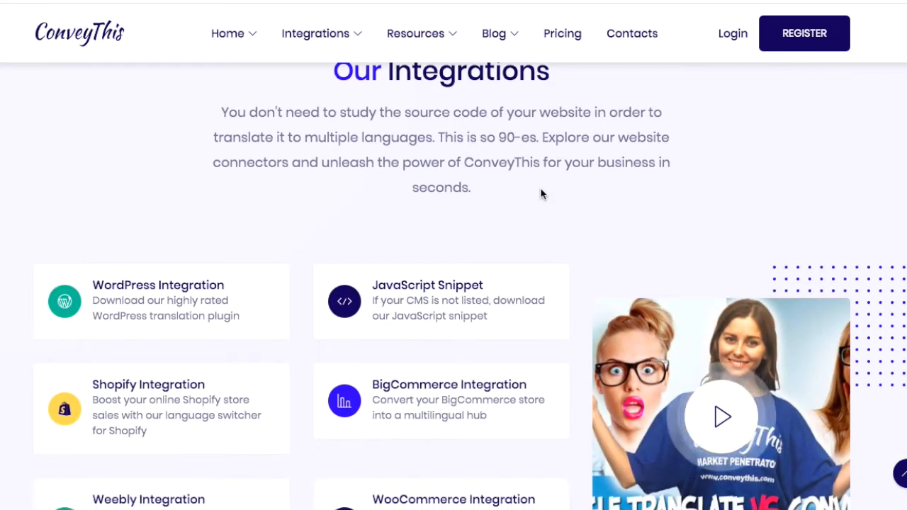
scroll(541, 194, down, 3)
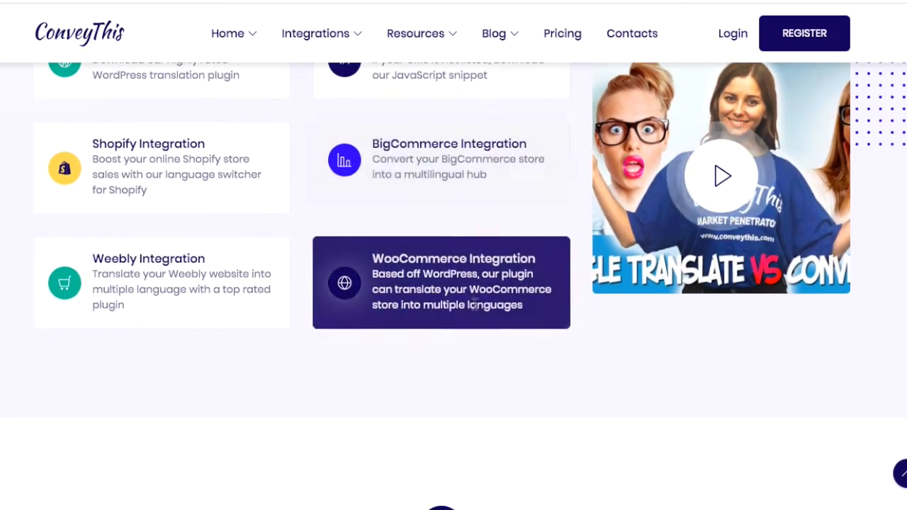
scroll(541, 191, up, 2)
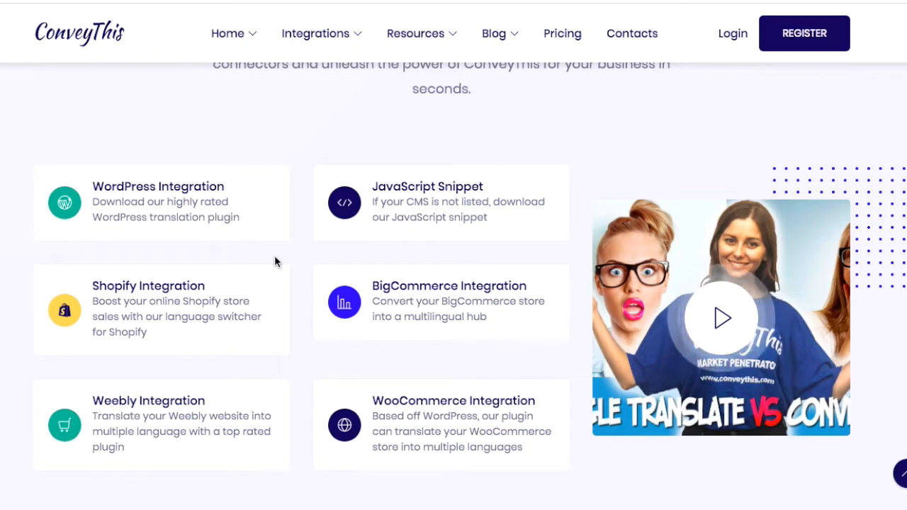
Look through the types of business that can benefit from ConveyThis
scroll(275, 261, down, 2)
scroll(276, 261, down, 4)
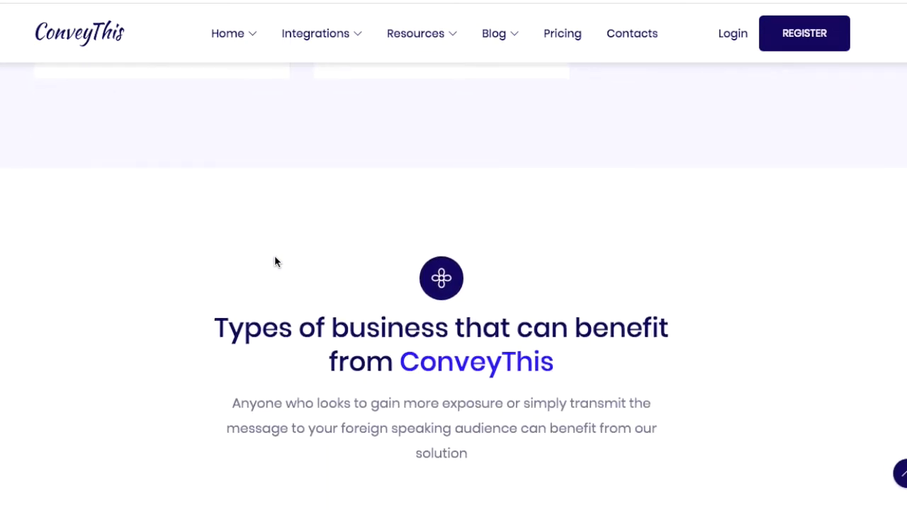
scroll(276, 260, down, 2)
scroll(275, 261, down, 2)
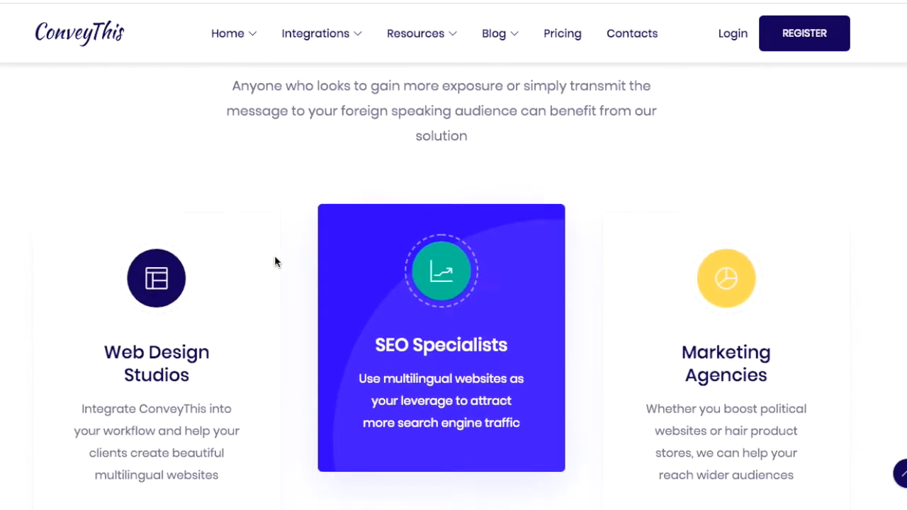
scroll(275, 262, down, 6)
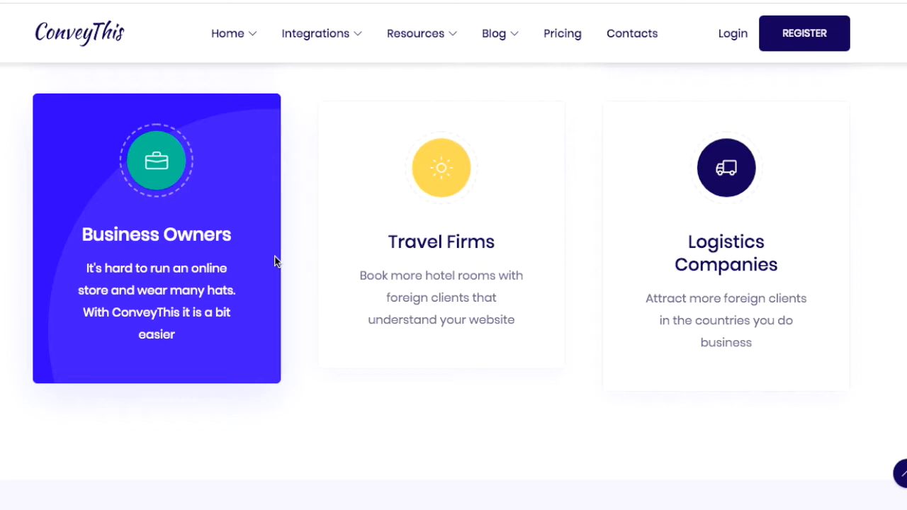
scroll(276, 265, down, 7)
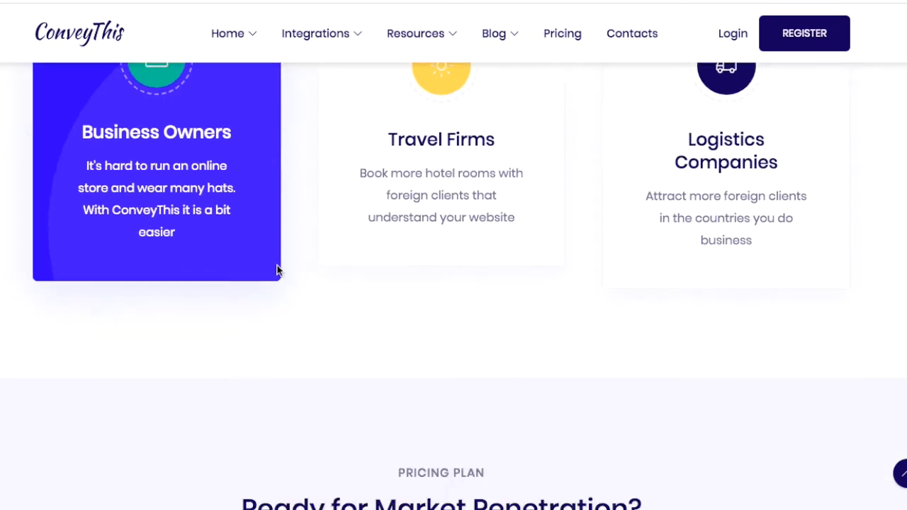
Compare the yearly dollar pricing plans from Business to Enterprise and check what the Free plan includes
scroll(277, 272, down, 3)
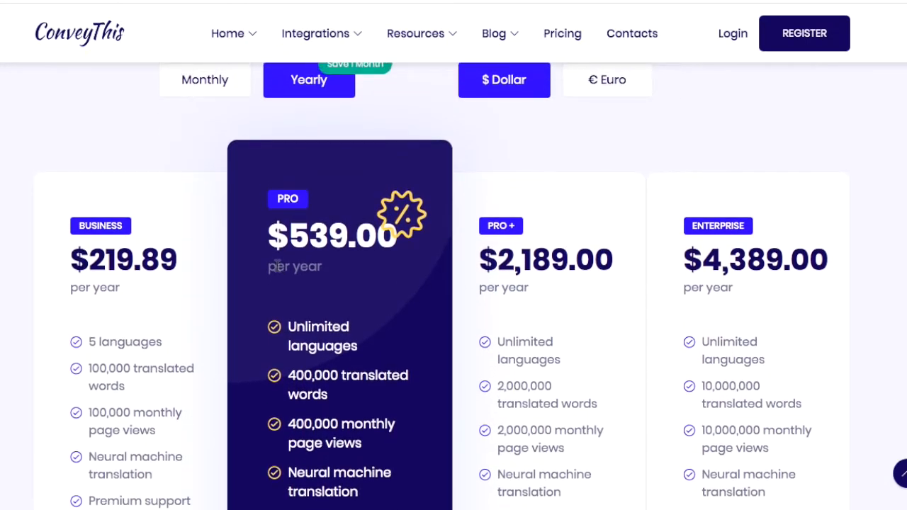
scroll(278, 266, down, 1)
scroll(277, 267, down, 1)
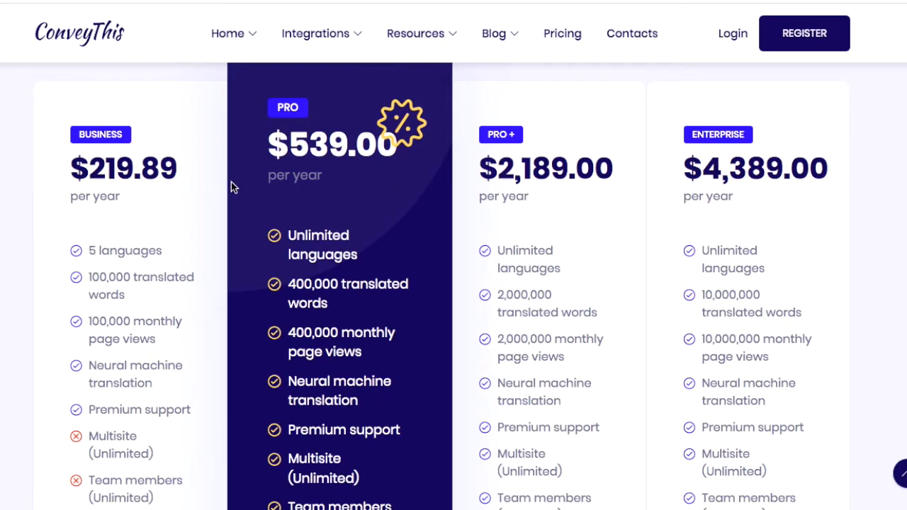
scroll(32, 218, down, 1)
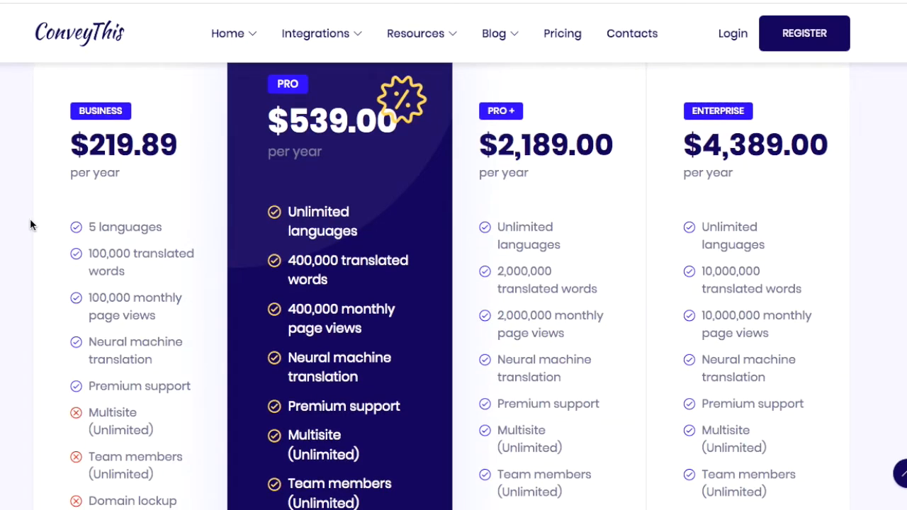
scroll(31, 224, down, 8)
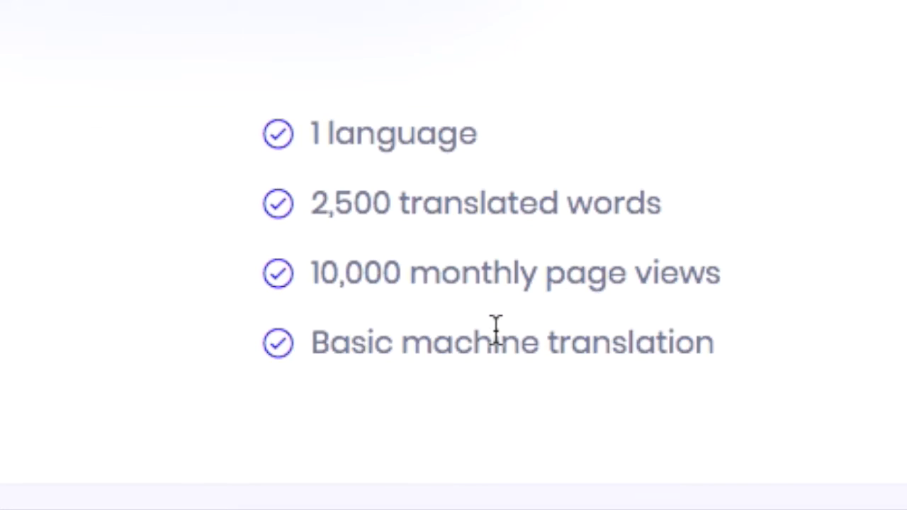
scroll(460, 389, up, 3)
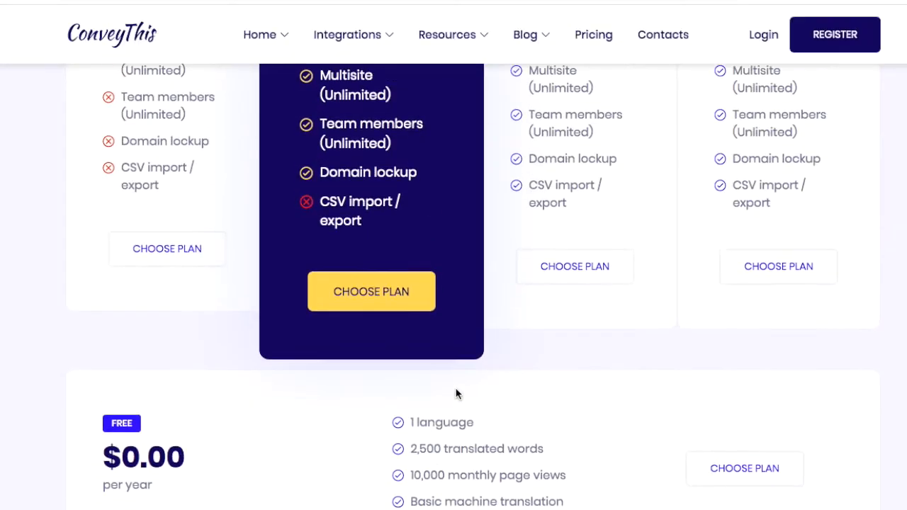
Examine the Business plan's yearly price, language, word and page-view limits, and its included and excluded features
scroll(457, 394, up, 3)
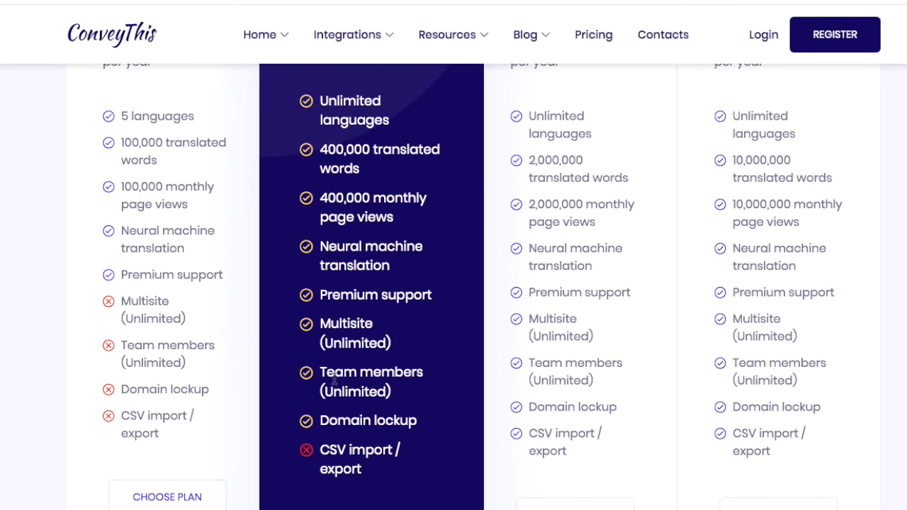
scroll(333, 379, up, 1)
scroll(334, 379, up, 2)
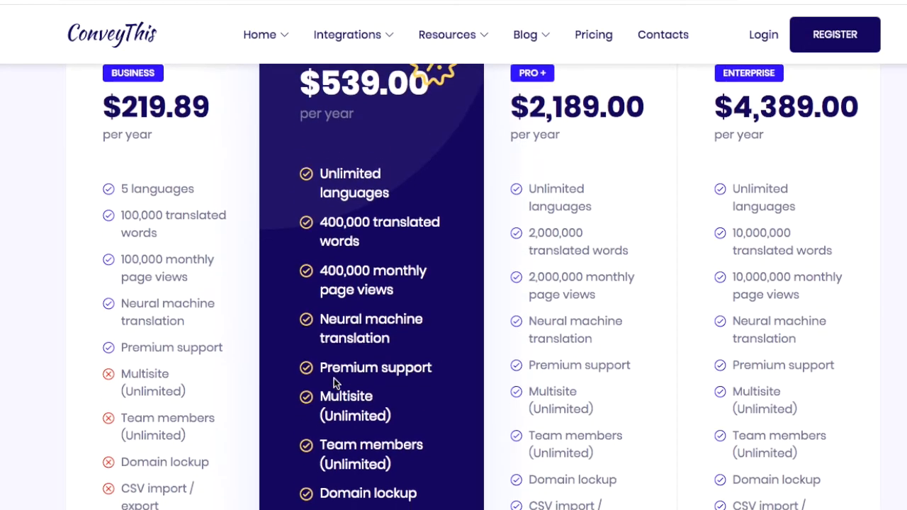
scroll(205, 228, up, 1)
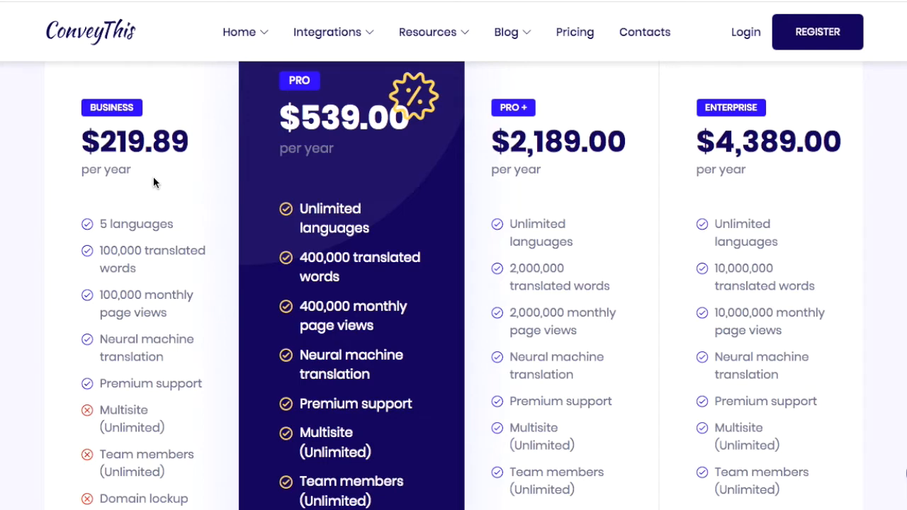
scroll(154, 179, down, 1)
scroll(153, 182, down, 1)
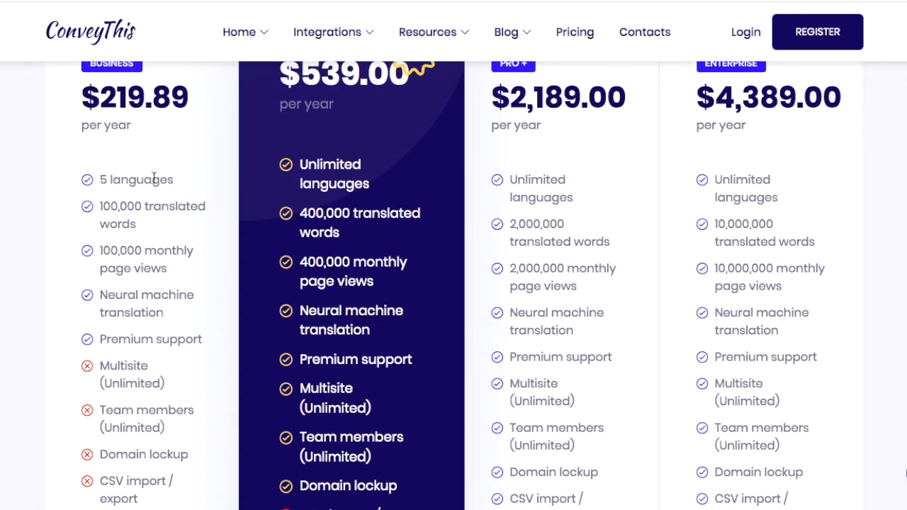
scroll(154, 179, up, 1)
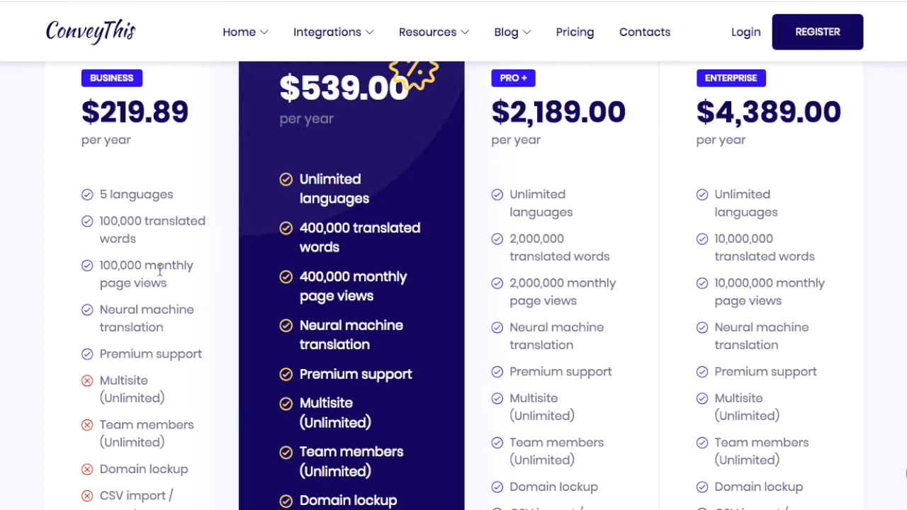
scroll(155, 287, up, 1)
scroll(151, 280, down, 1)
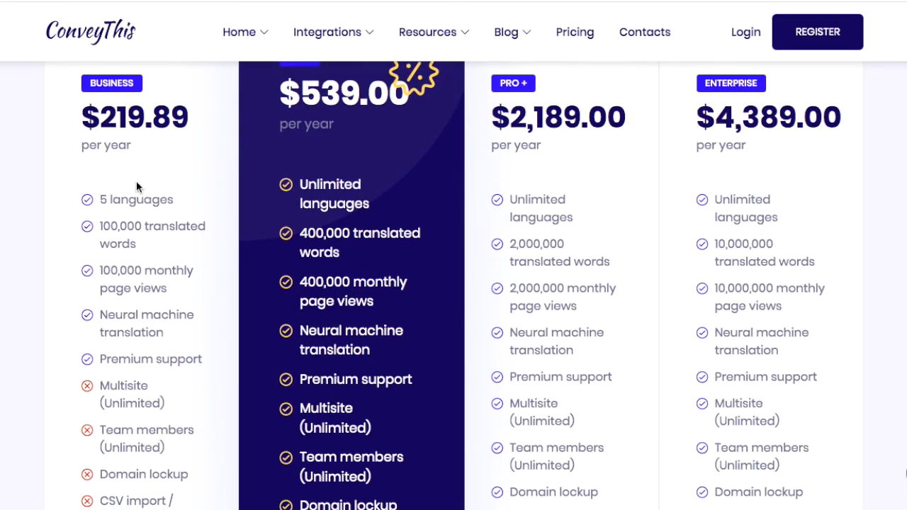
scroll(137, 182, down, 1)
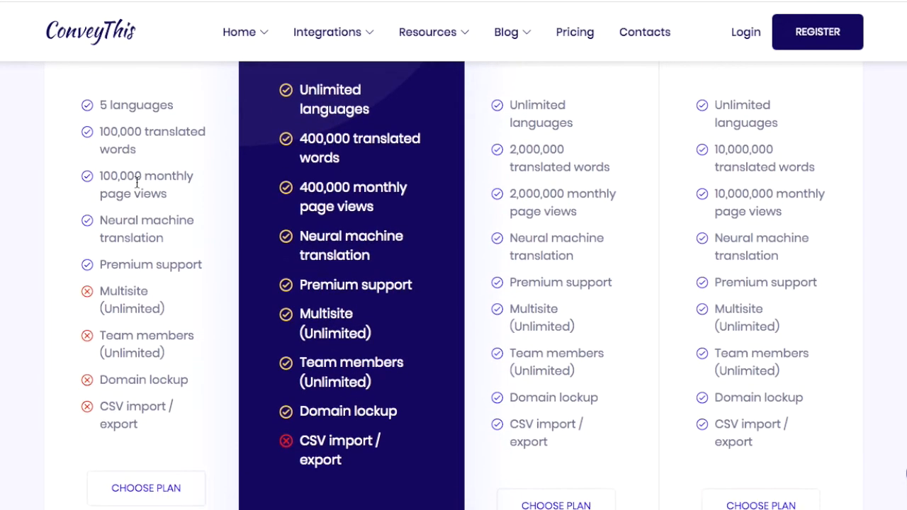
scroll(168, 278, up, 1)
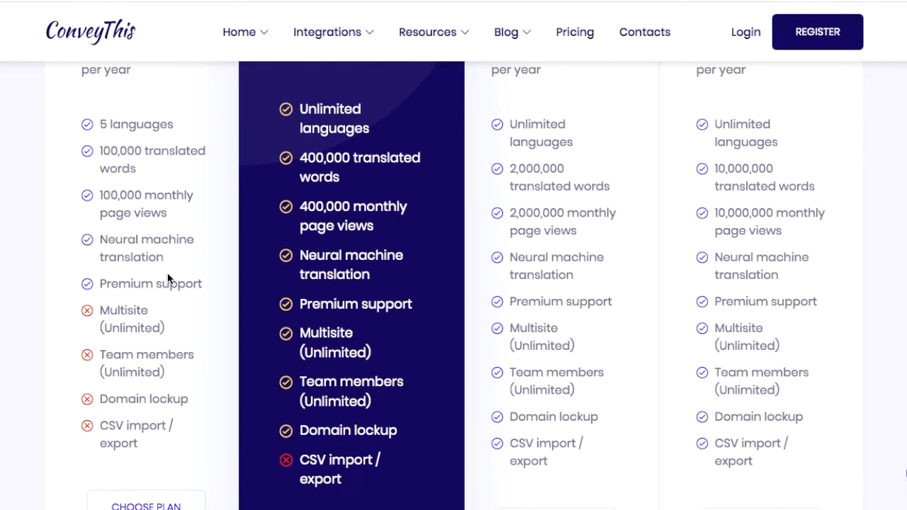
scroll(168, 277, up, 2)
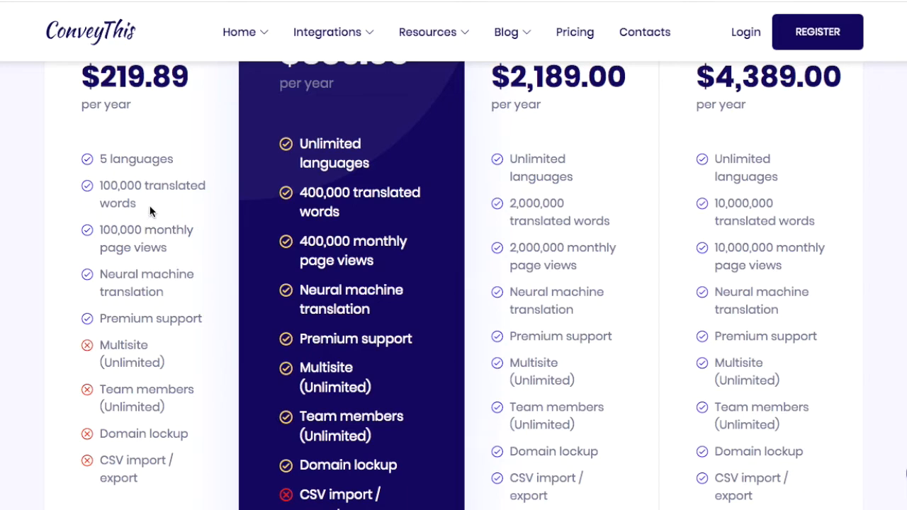
Examine the Pro plan's yearly price, usage limits and features, and return toward the start of the homepage
scroll(161, 218, up, 2)
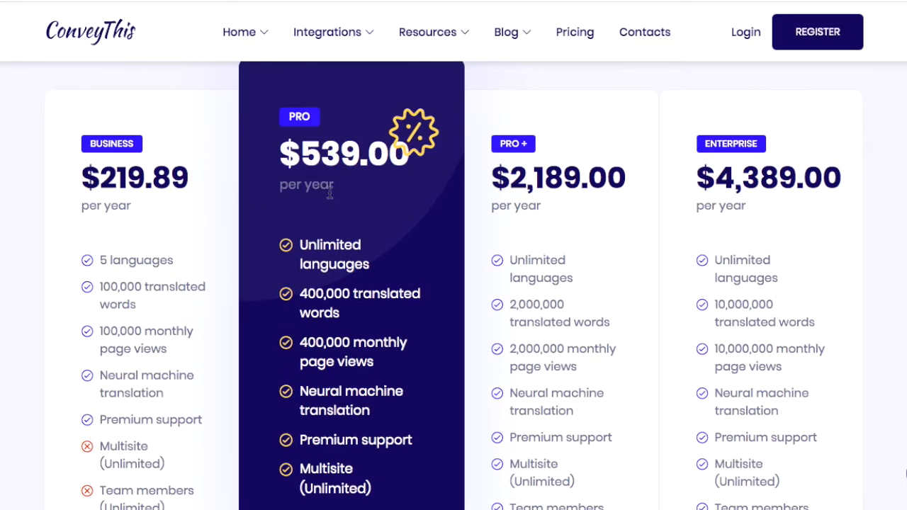
scroll(329, 193, down, 1)
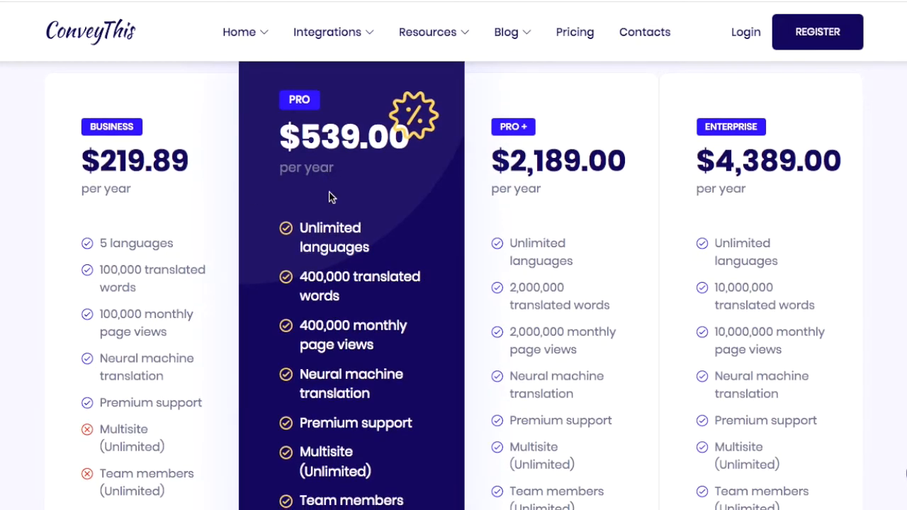
scroll(329, 197, down, 2)
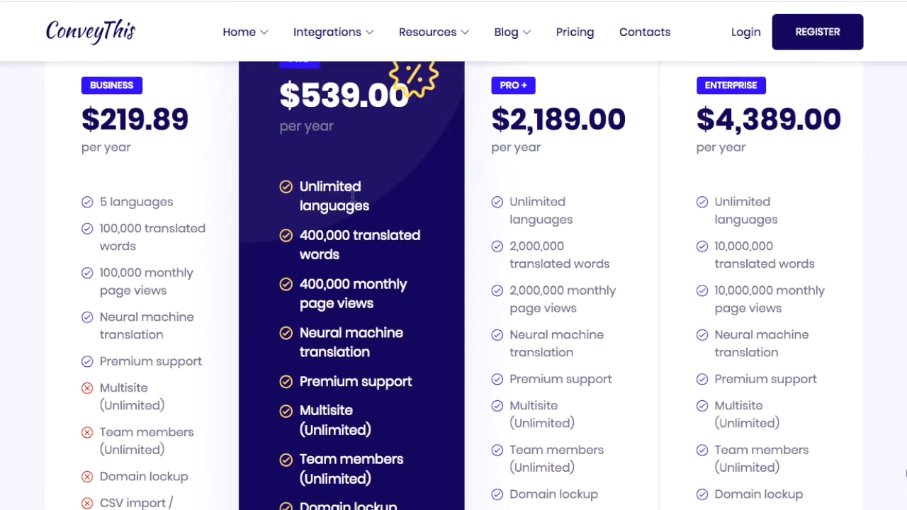
scroll(349, 201, down, 1)
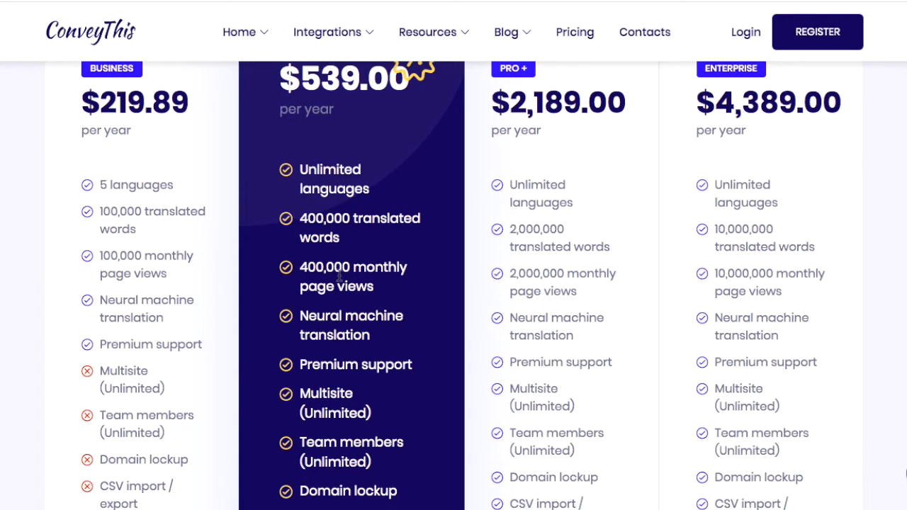
scroll(384, 284, down, 2)
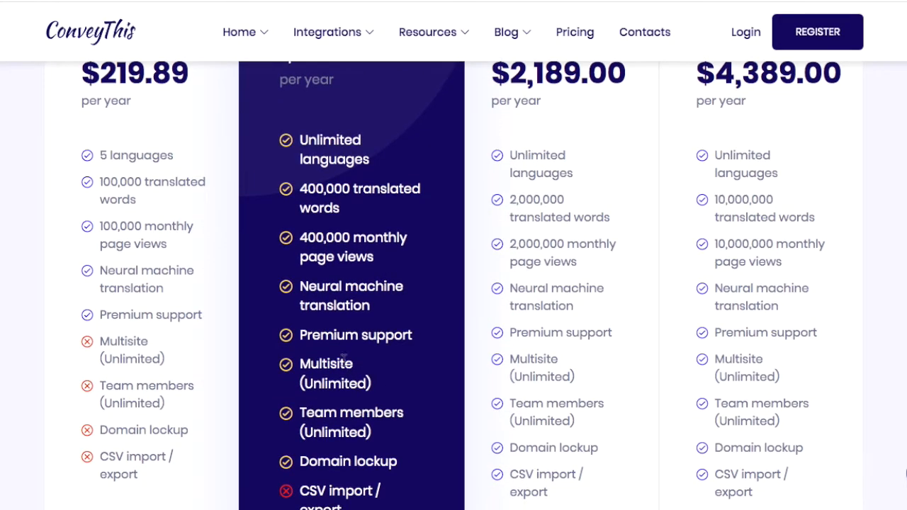
scroll(322, 393, down, 1)
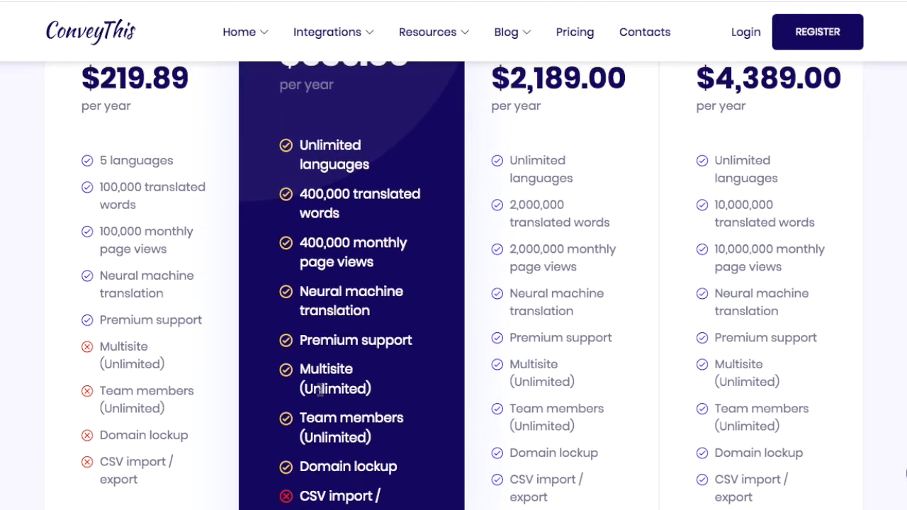
scroll(319, 389, up, 1)
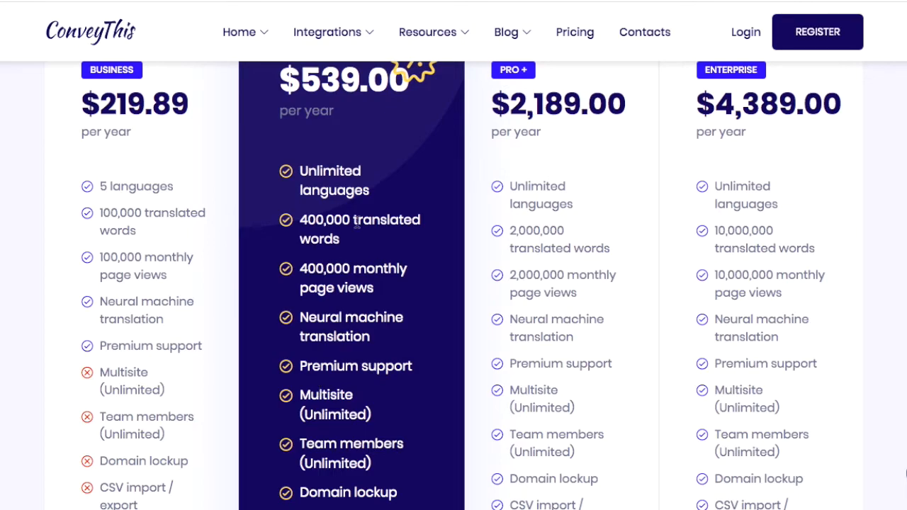
scroll(357, 224, up, 15)
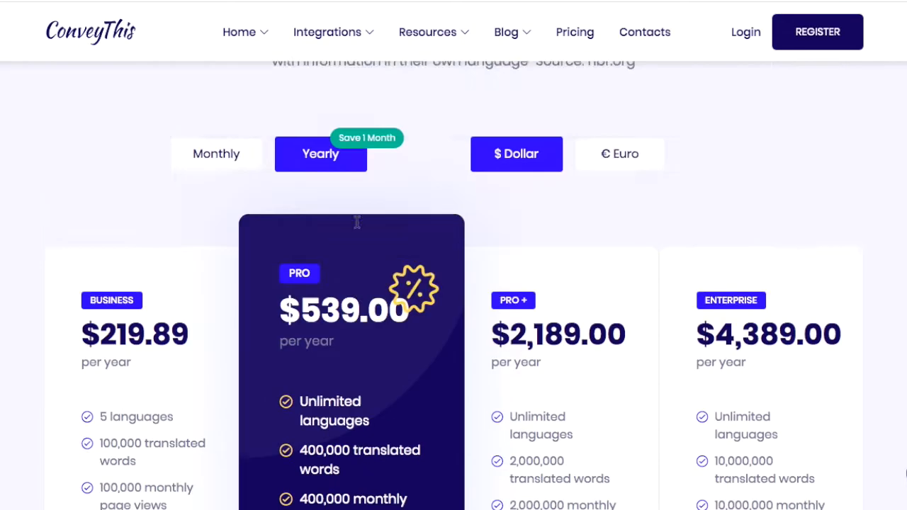
scroll(356, 226, up, 10)
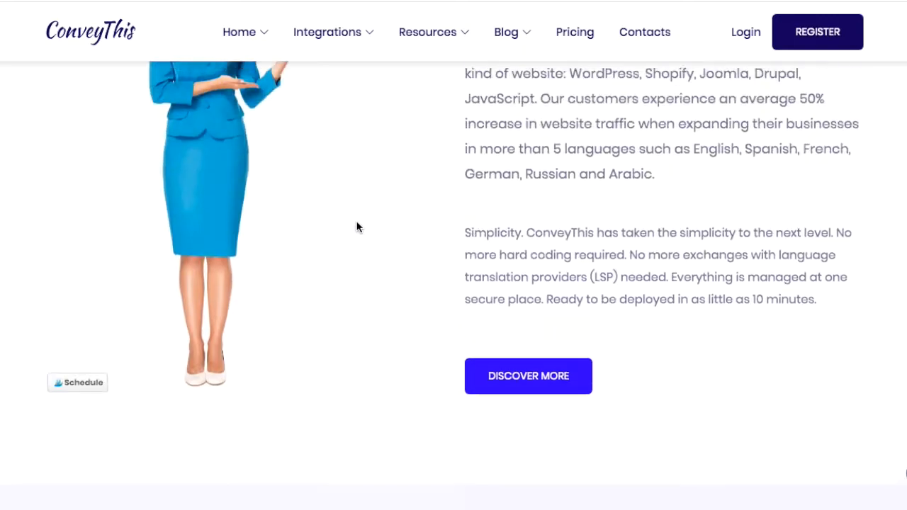
scroll(357, 225, up, 8)
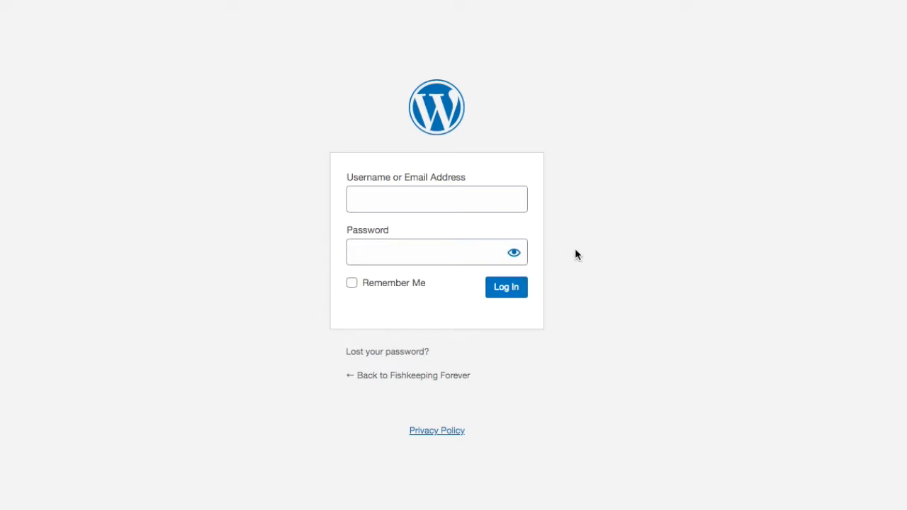
Log in to the Fishkeeping Forever WordPress site with the administrator account
click(504, 297)
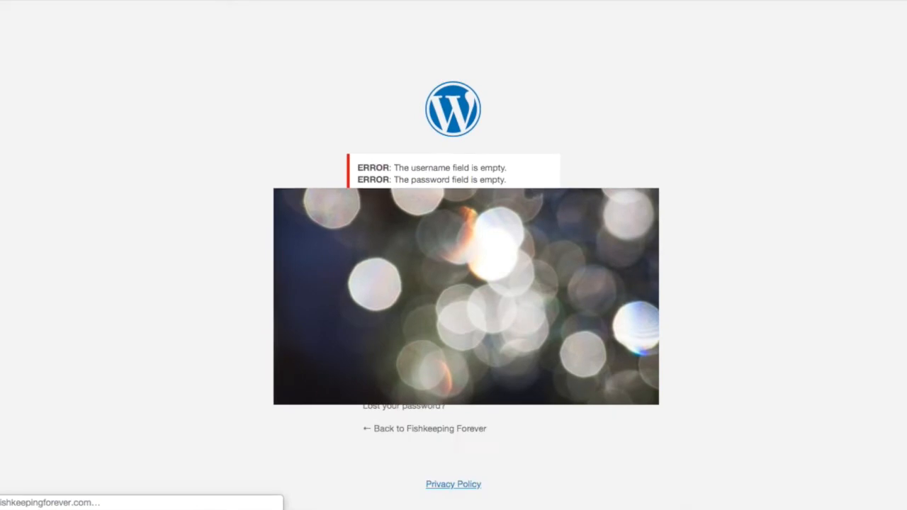
key(Return)
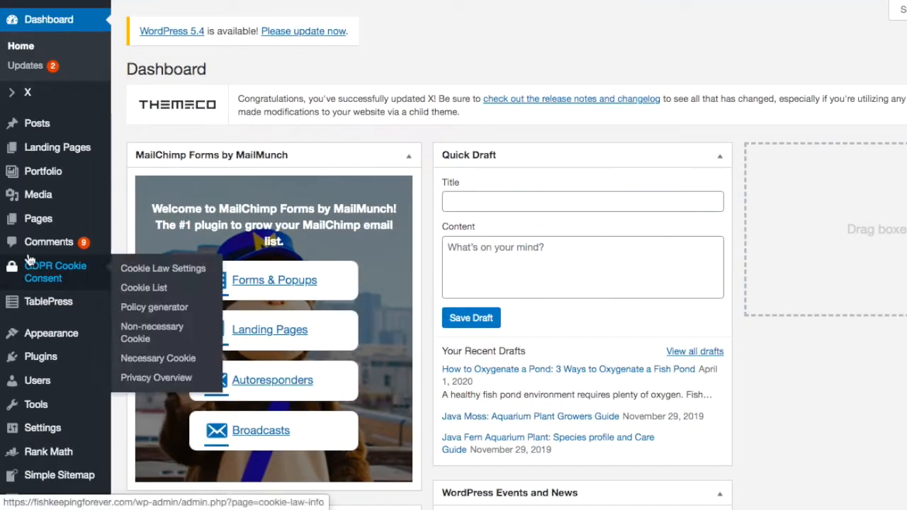
Go to the page for adding new plugins and search the plugin directory for "conveythis"
mouse_move(46, 403)
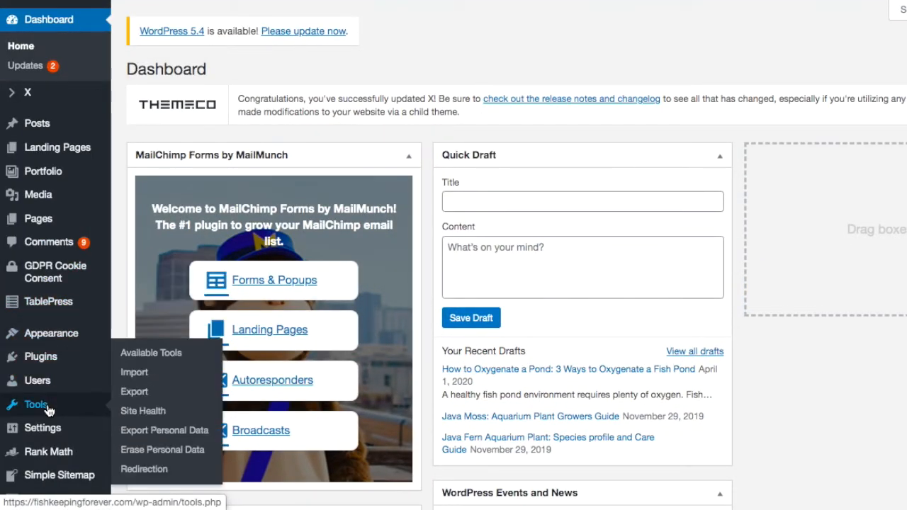
mouse_move(71, 358)
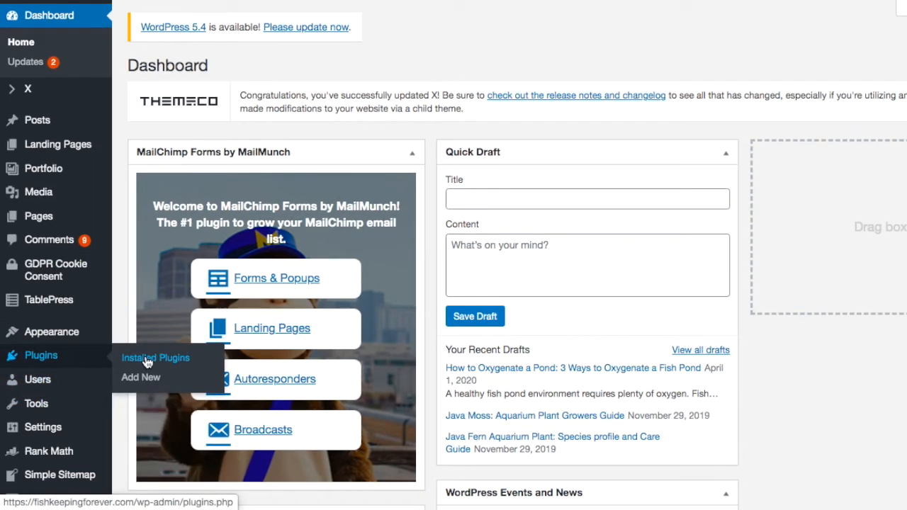
click(145, 363)
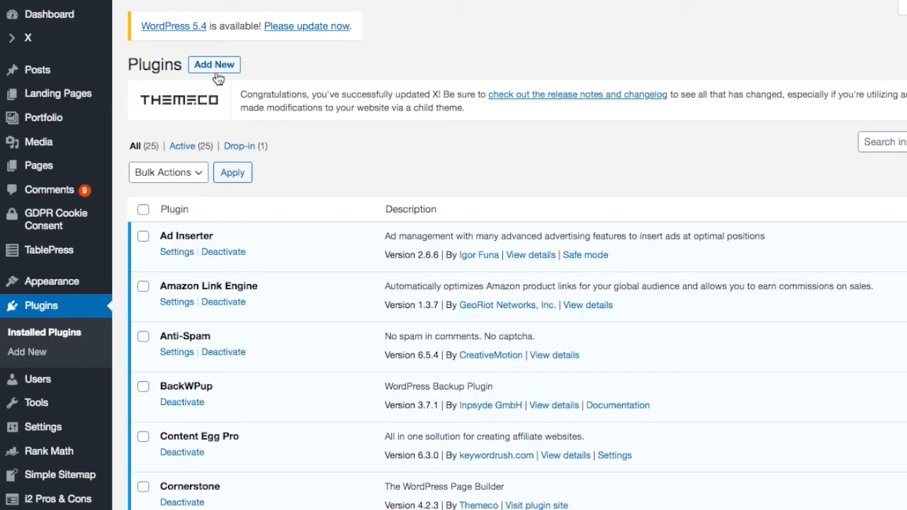
click(216, 68)
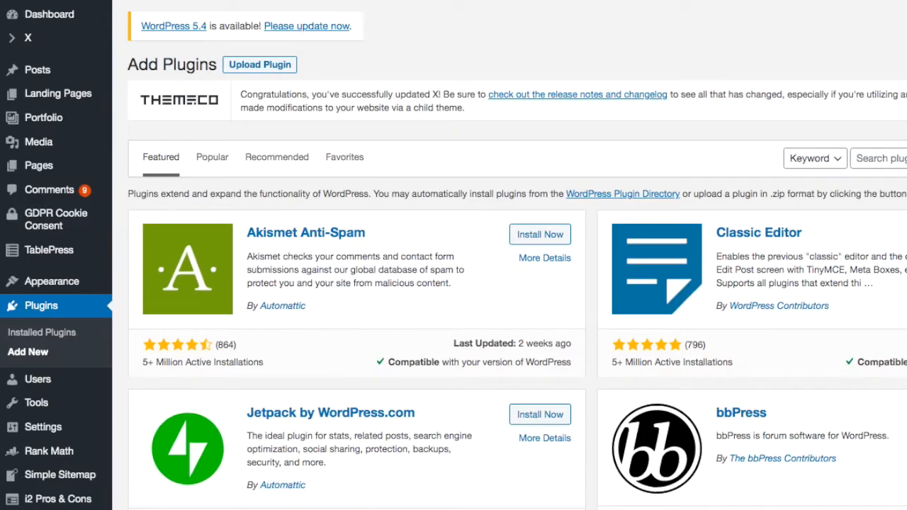
click(882, 158)
text(con)
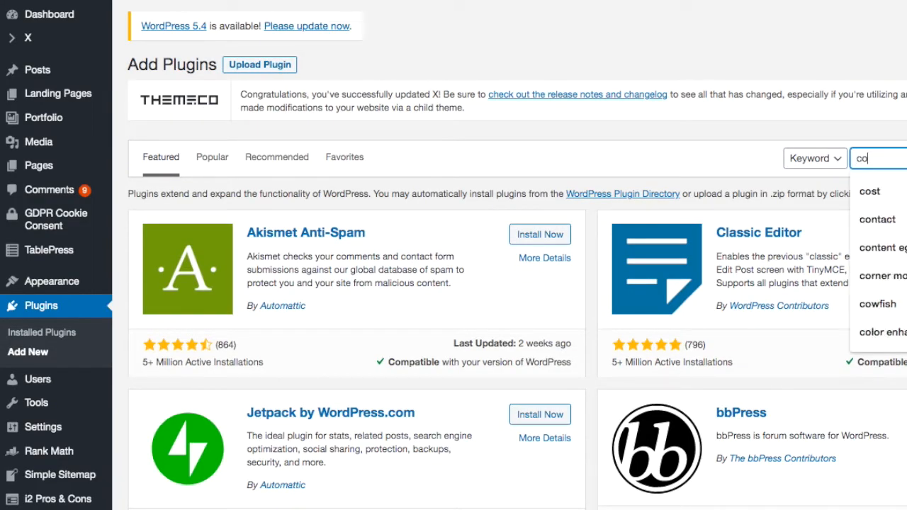
text(veythis)
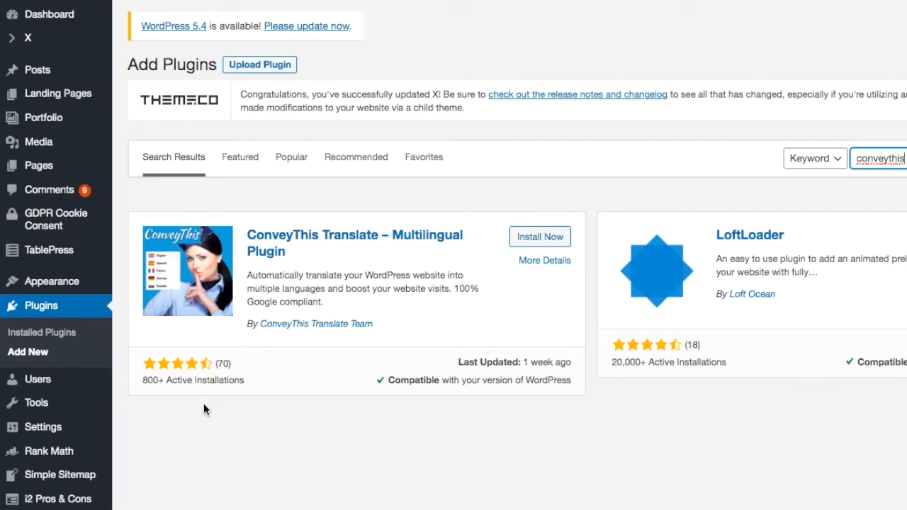
Install and activate the ConveyThis Translate – Multilingual Plugin
click(550, 239)
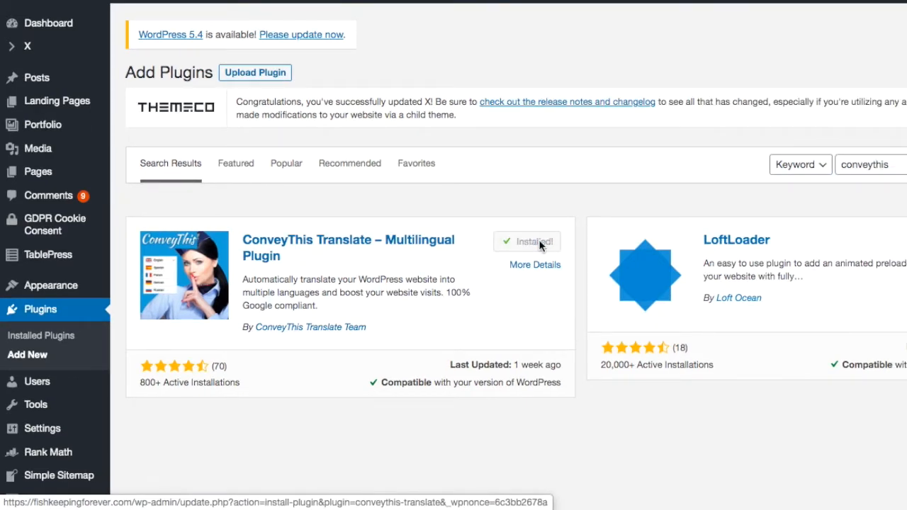
click(540, 243)
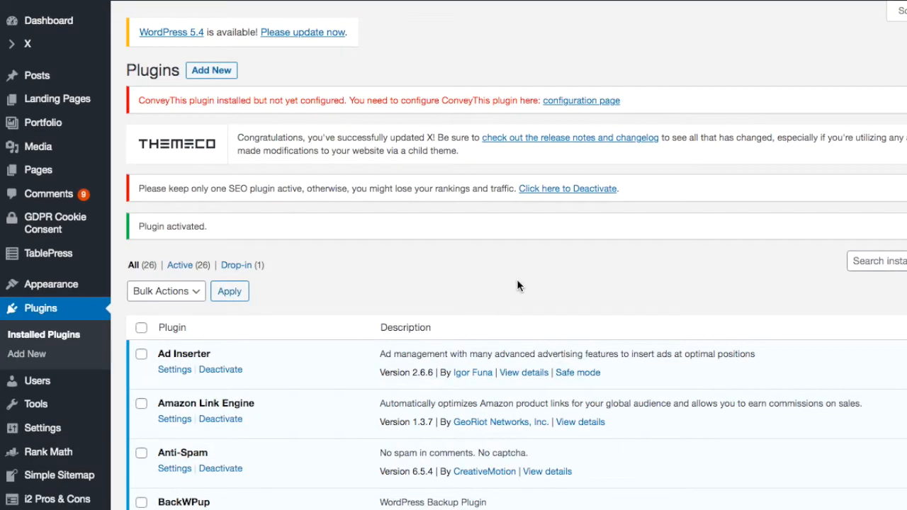
Locate ConveyThis Translate among the installed plugins and open its configuration page to view the main settings
scroll(516, 279, down, 5)
scroll(517, 279, down, 1)
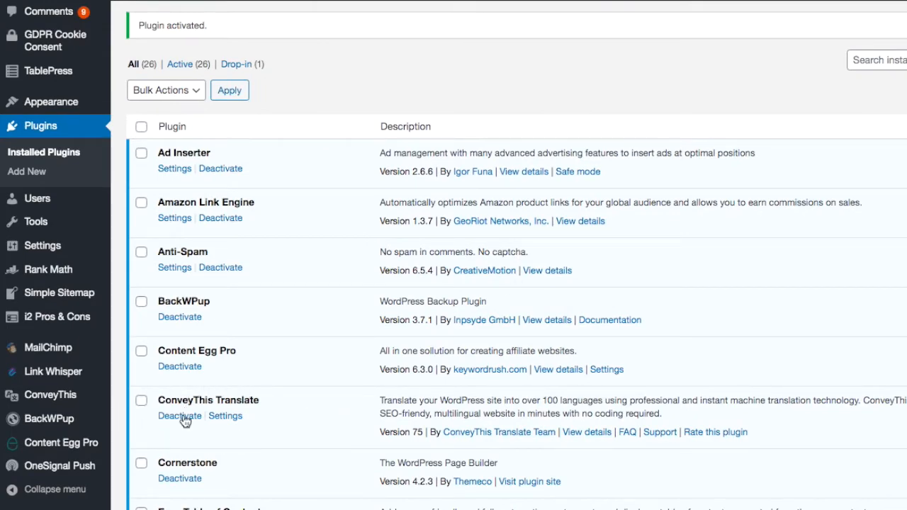
scroll(300, 391, up, 5)
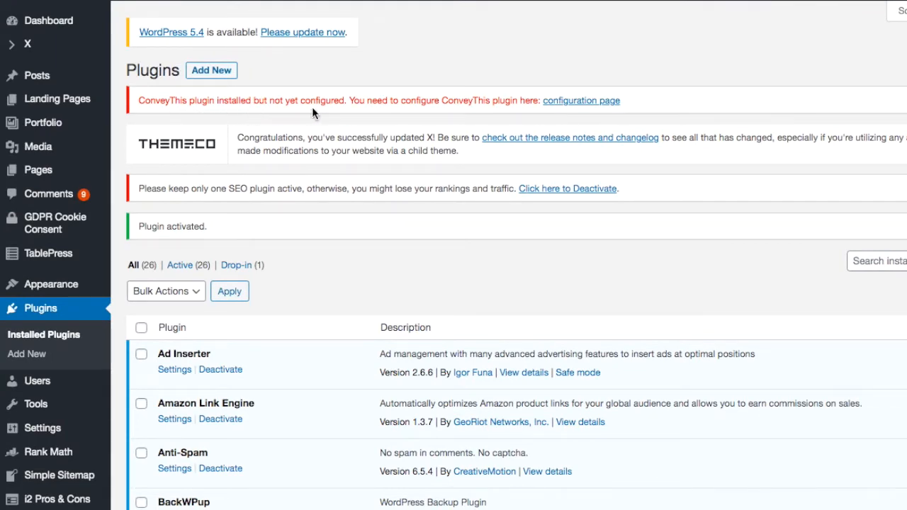
click(578, 105)
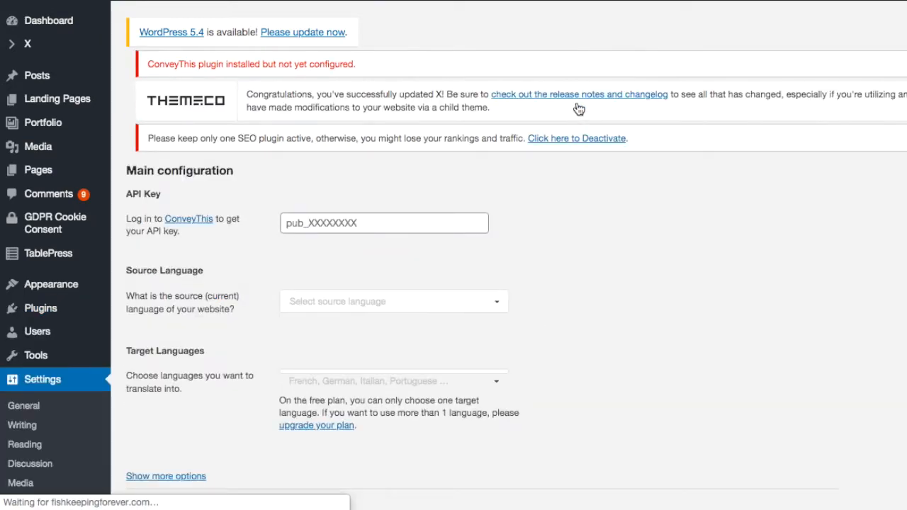
scroll(571, 242, down, 2)
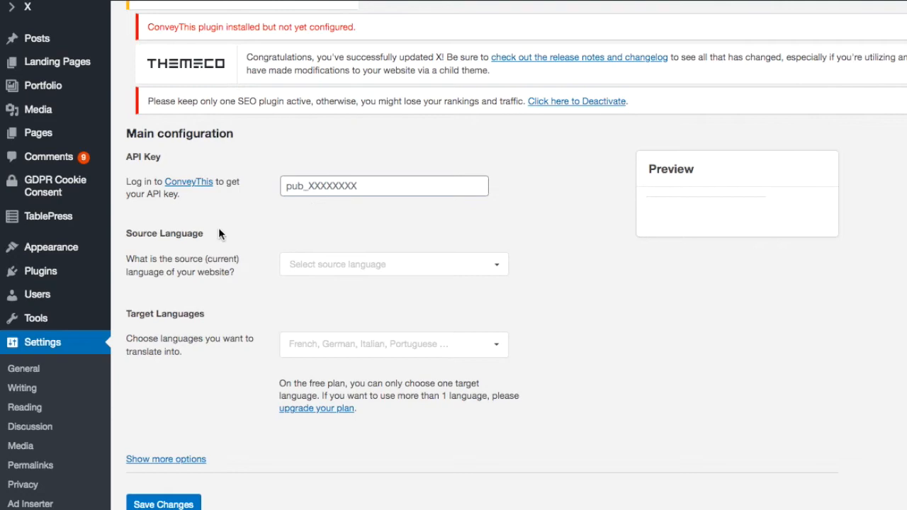
Follow the API key setting's link to ConveyThis, look over the free account form and leave it for the existing-account login
click(193, 183)
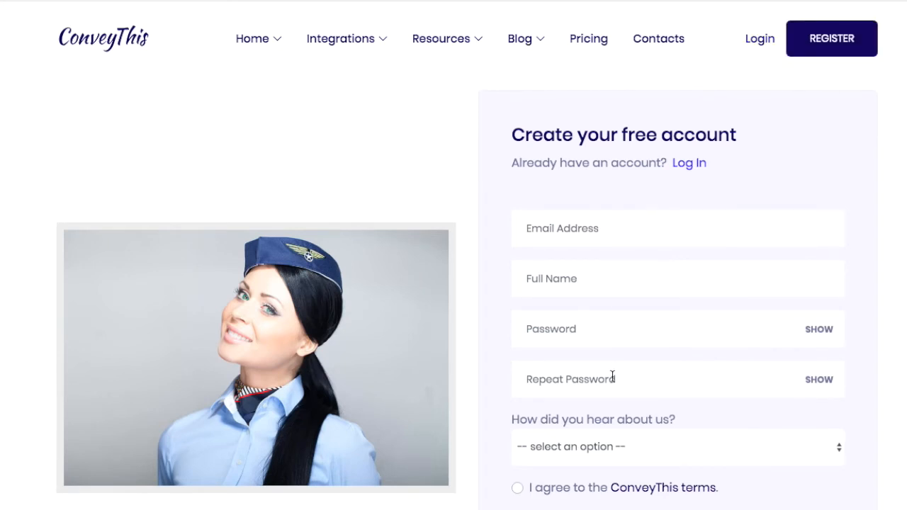
scroll(612, 374, down, 1)
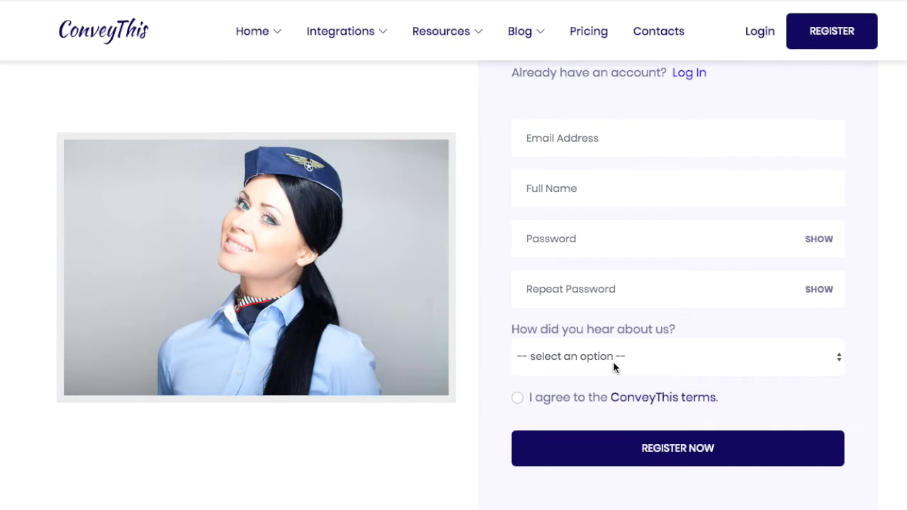
scroll(592, 387, up, 1)
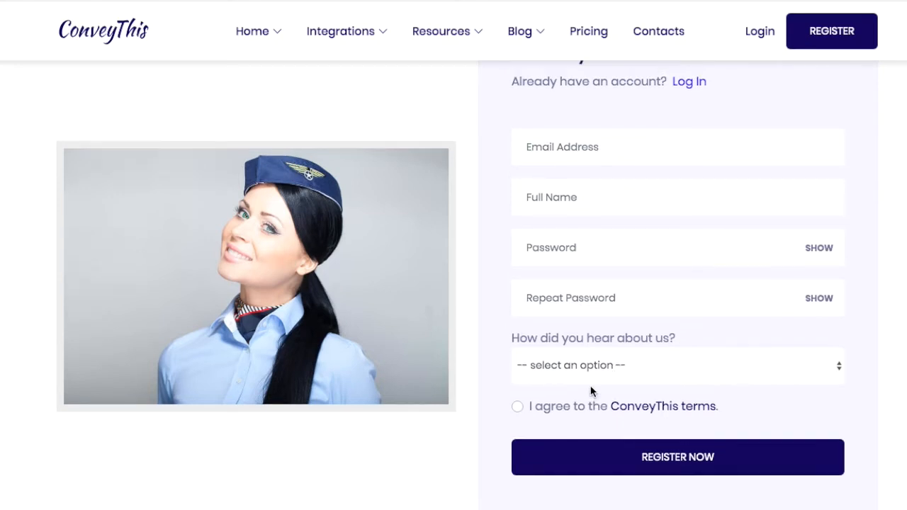
scroll(592, 391, up, 1)
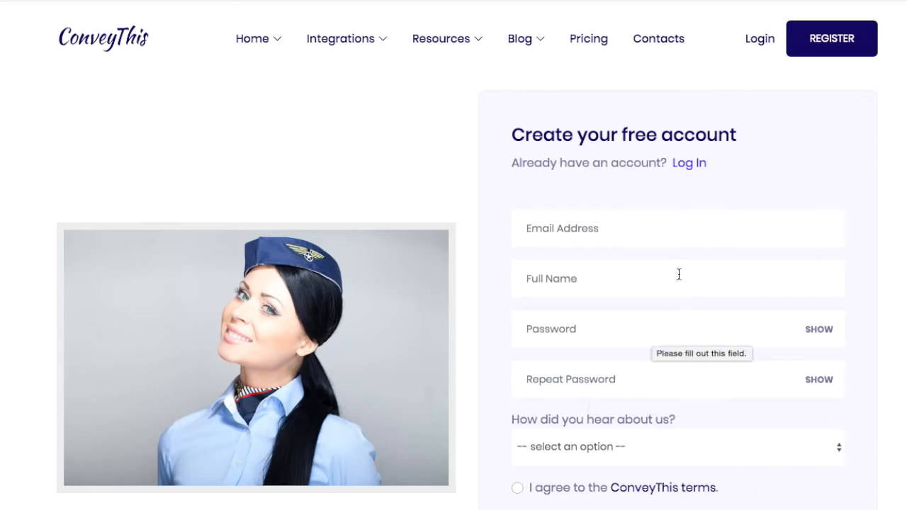
click(758, 42)
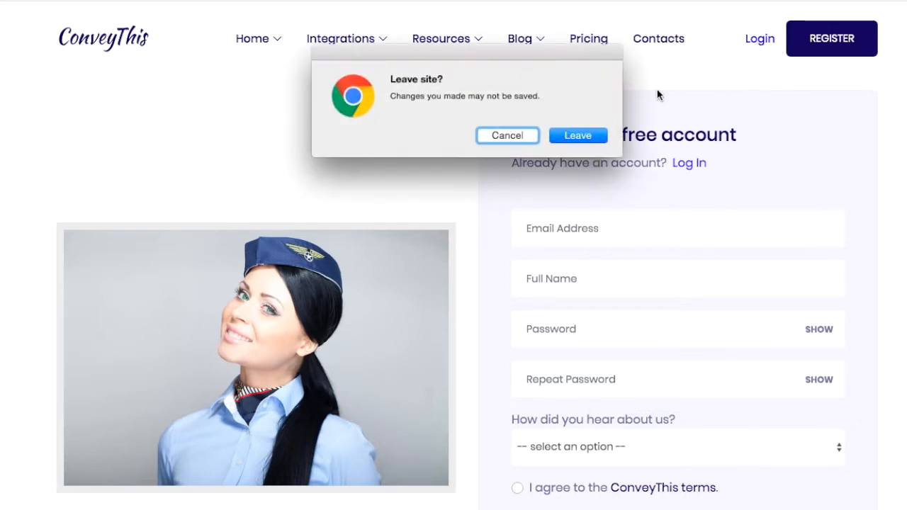
click(585, 139)
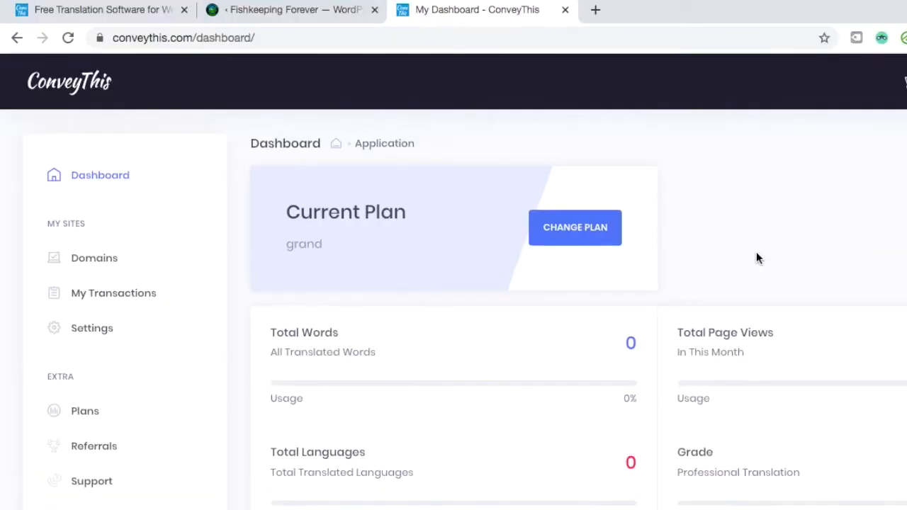
Find the API Key section on the ConveyThis dashboard and copy the account's API key
scroll(737, 177, down, 3)
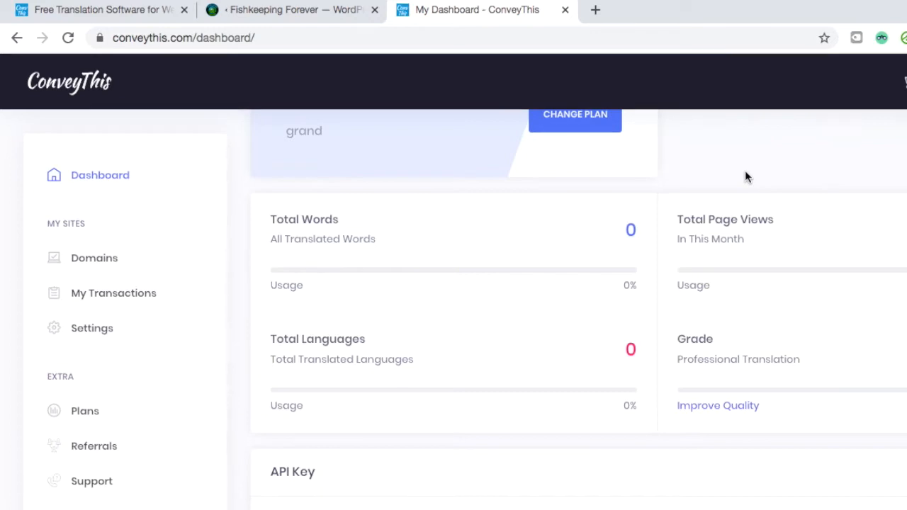
scroll(745, 176, down, 2)
scroll(580, 308, down, 3)
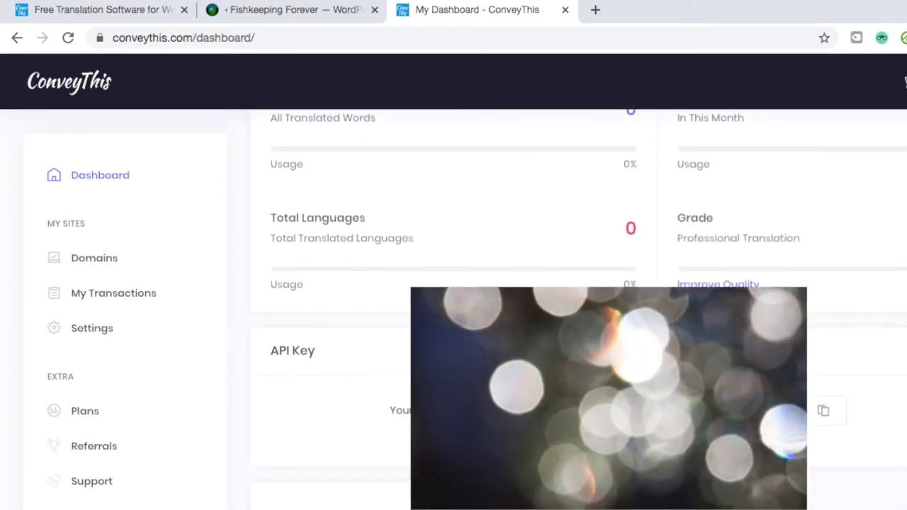
scroll(578, 309, down, 1)
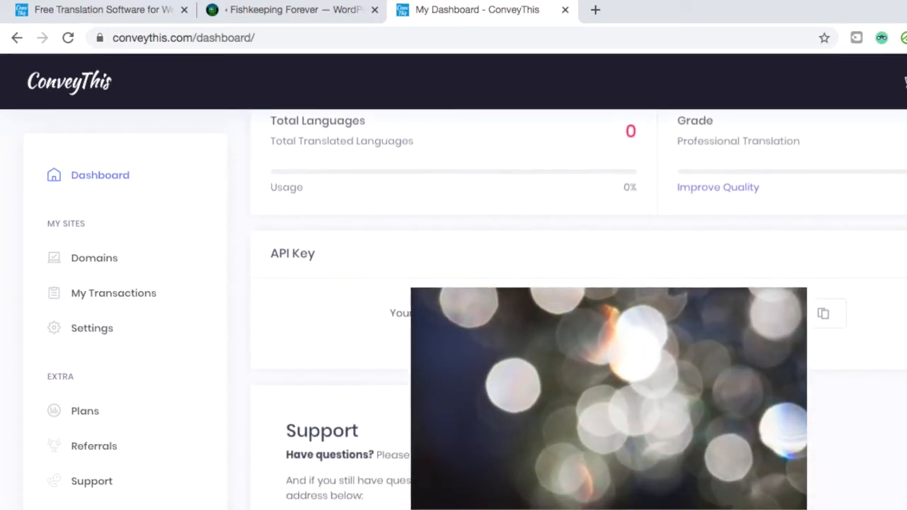
scroll(578, 309, up, 1)
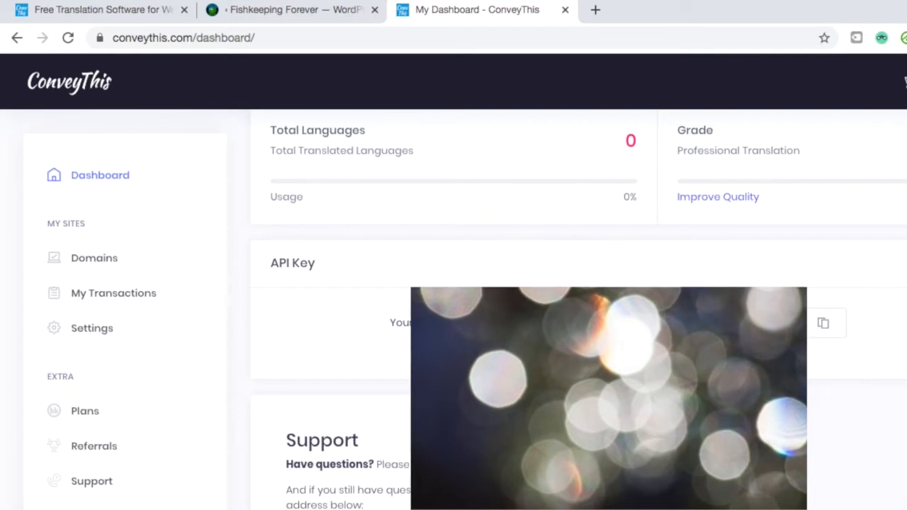
click(824, 325)
click(682, 128)
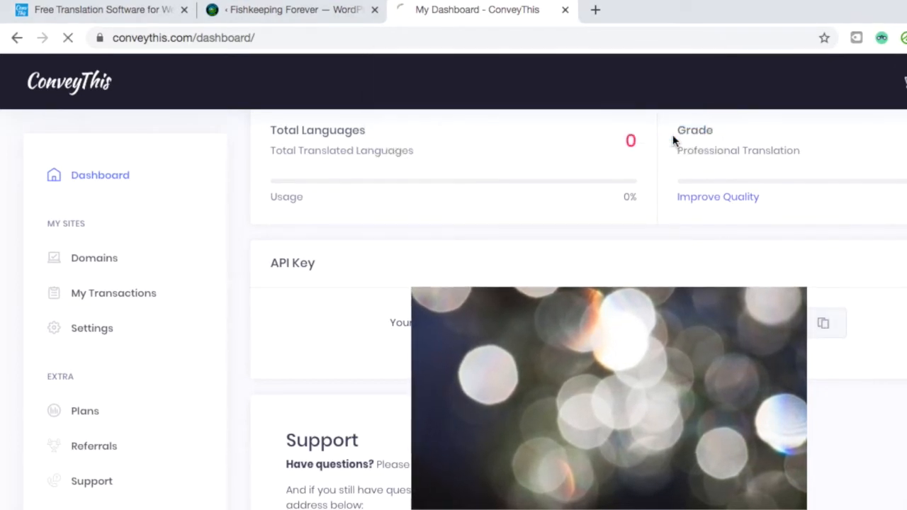
Switch back to the WordPress plugin settings, paste the API key and set the source language to English
click(314, 13)
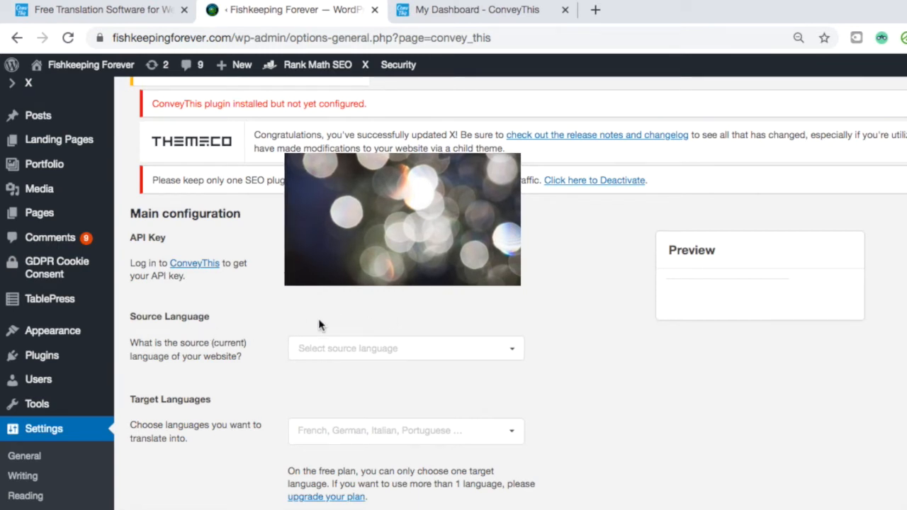
click(515, 348)
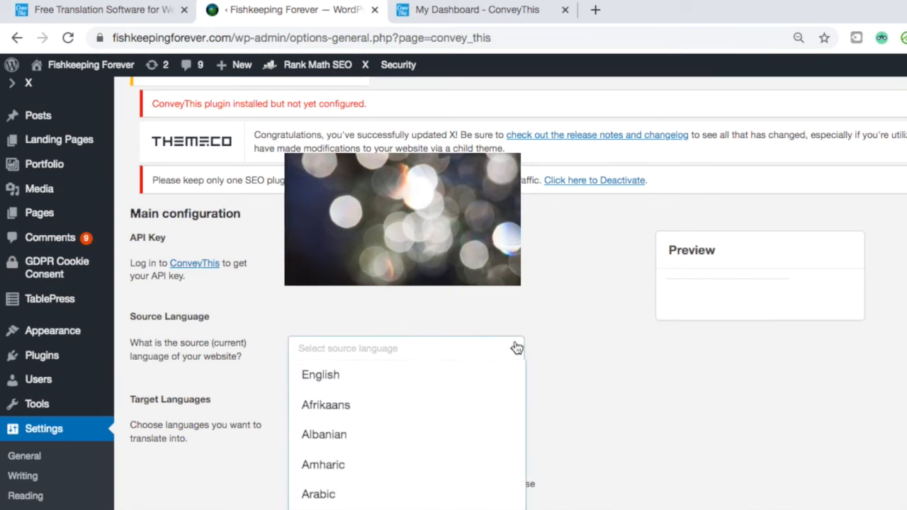
click(416, 384)
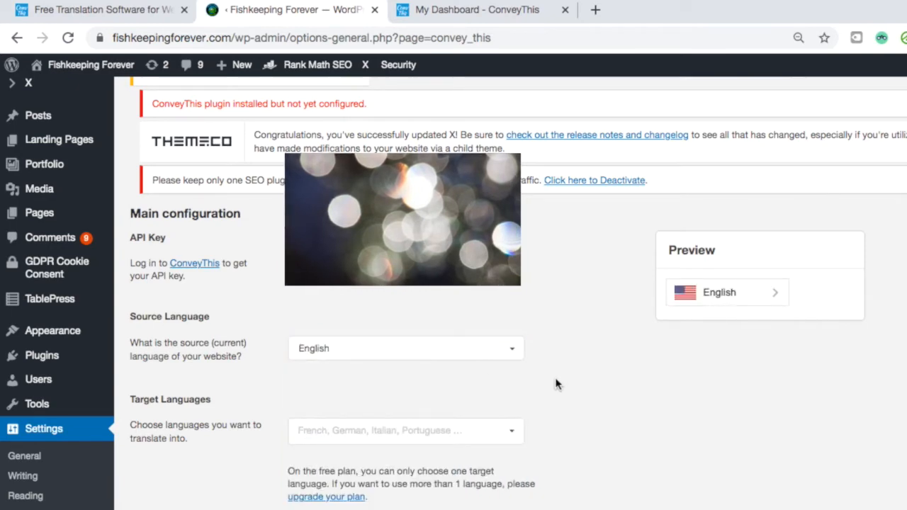
Add Spanish to the plugin's target languages and check it in the language switcher preview
scroll(394, 404, down, 1)
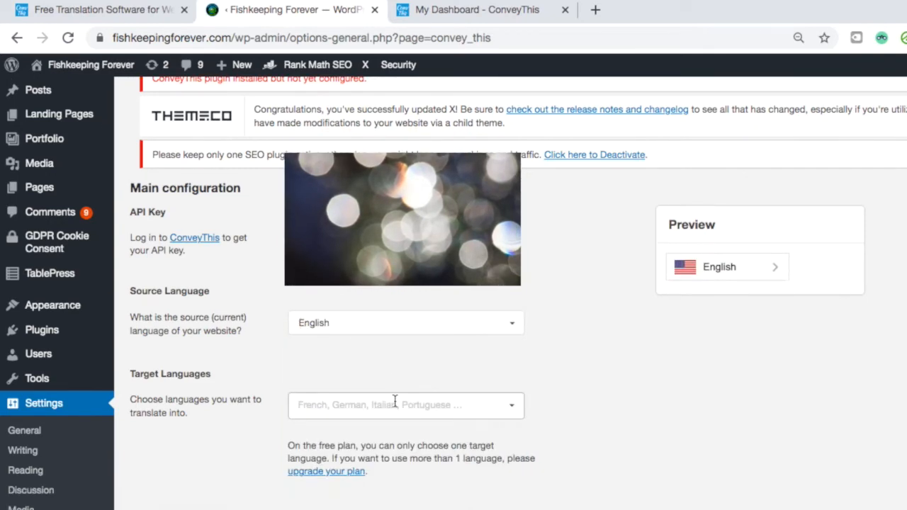
scroll(394, 404, down, 2)
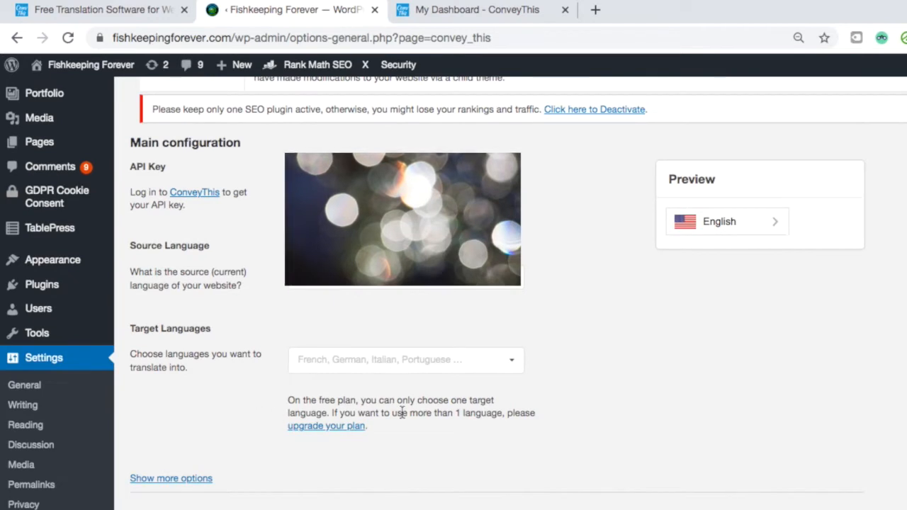
click(512, 372)
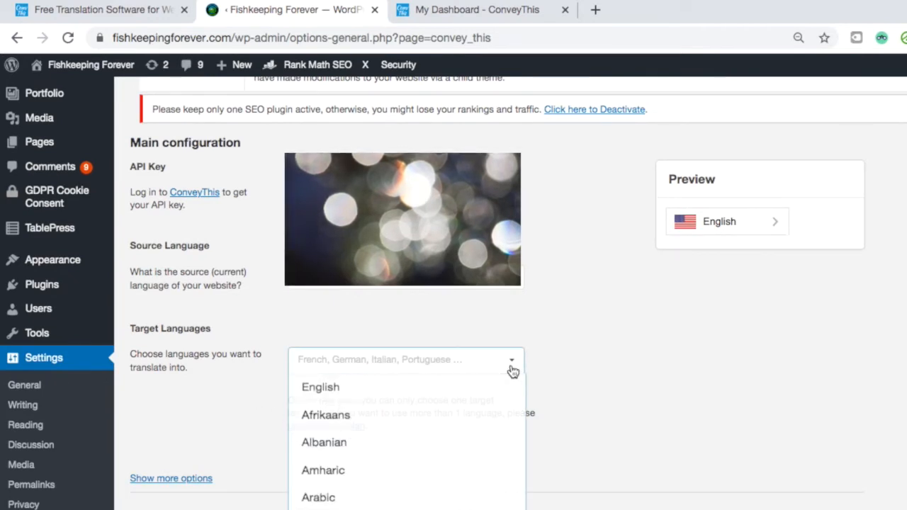
scroll(442, 439, down, 1)
scroll(443, 441, down, 8)
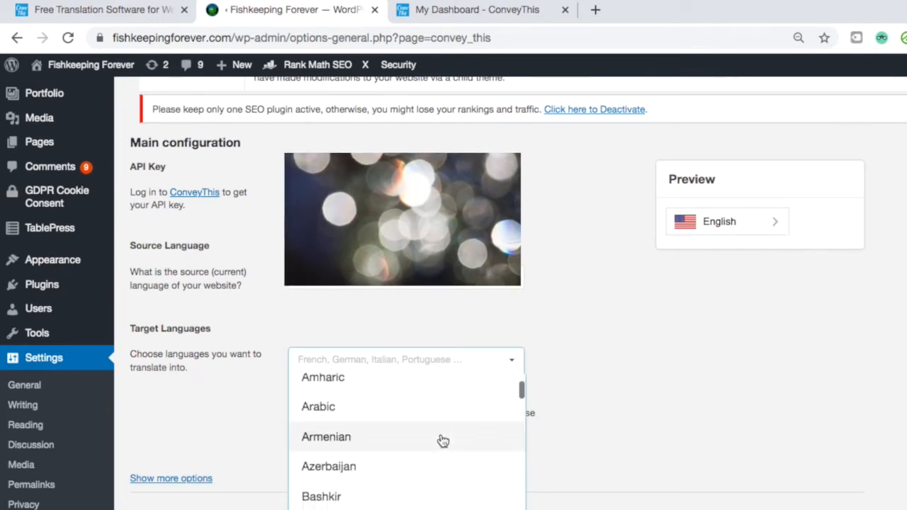
scroll(443, 441, down, 8)
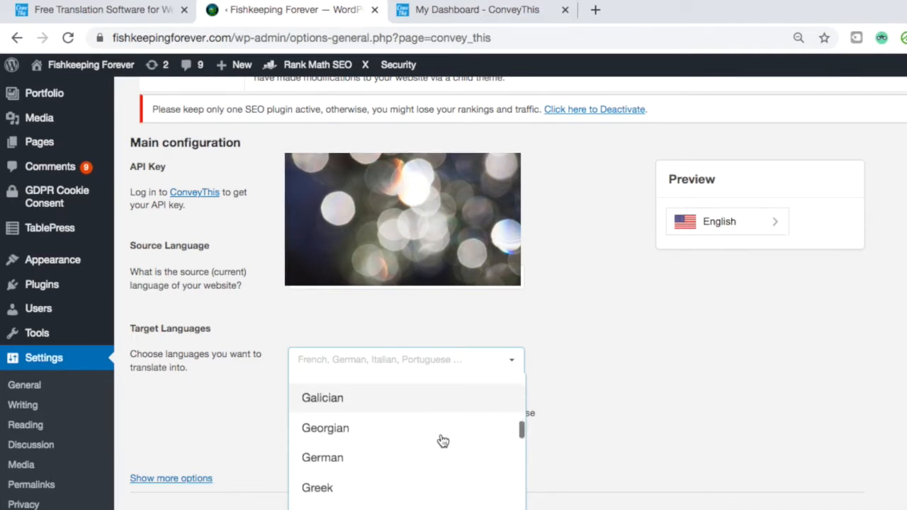
scroll(443, 442, down, 8)
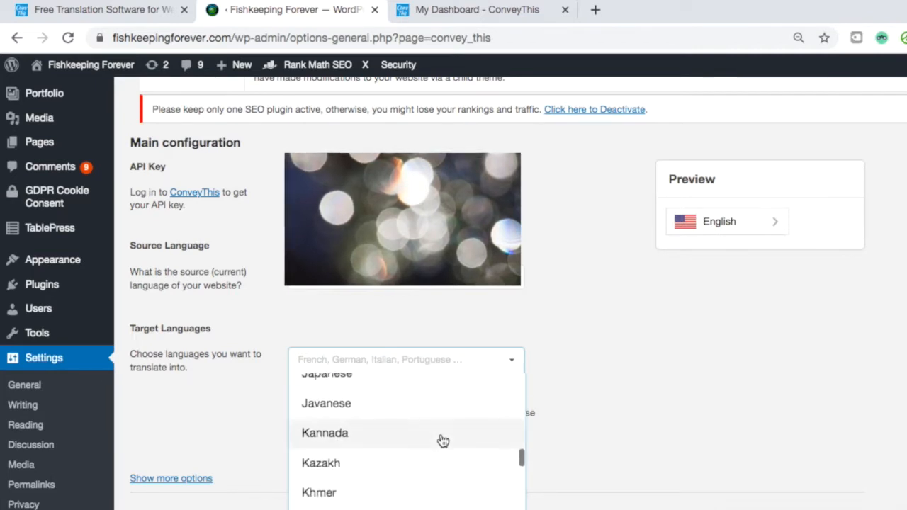
scroll(443, 442, down, 1)
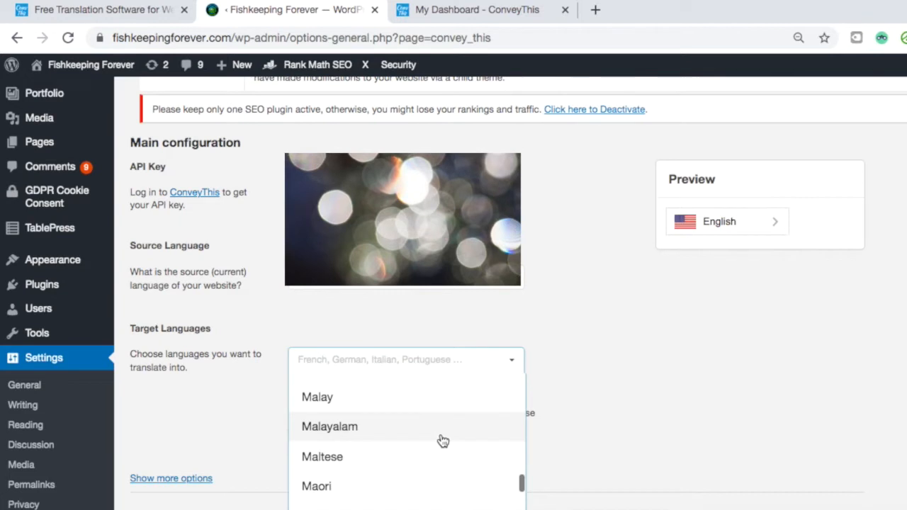
scroll(443, 441, down, 5)
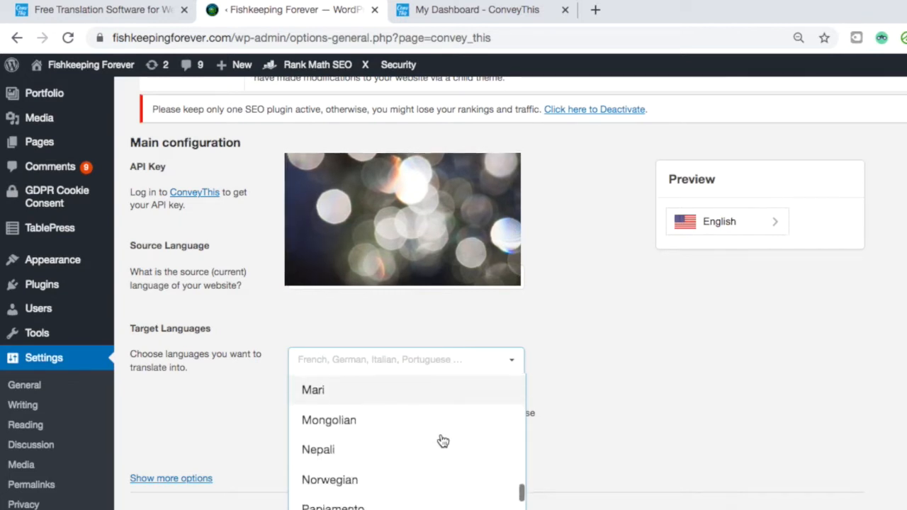
scroll(442, 442, down, 7)
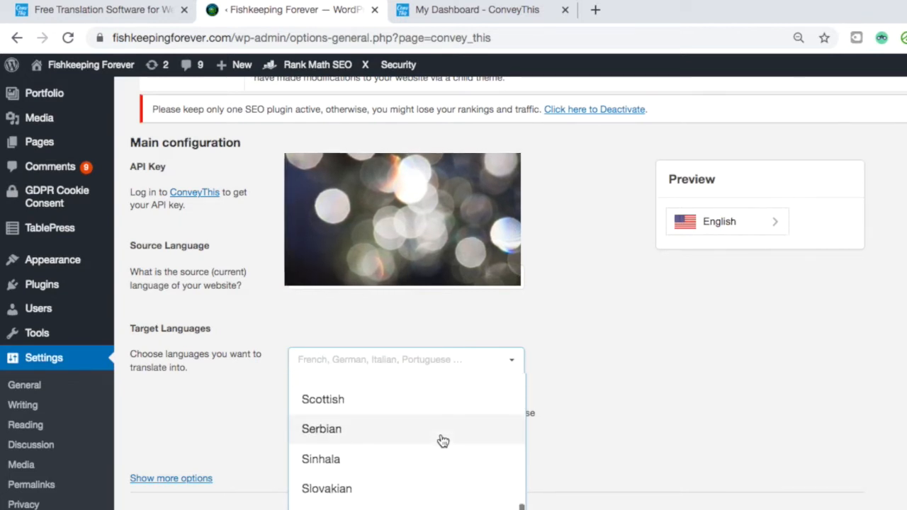
scroll(443, 441, down, 2)
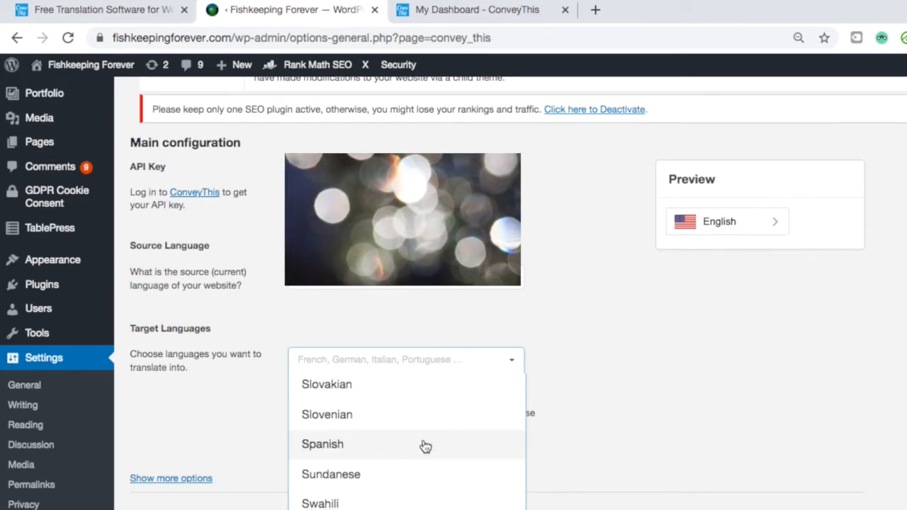
click(384, 452)
click(603, 361)
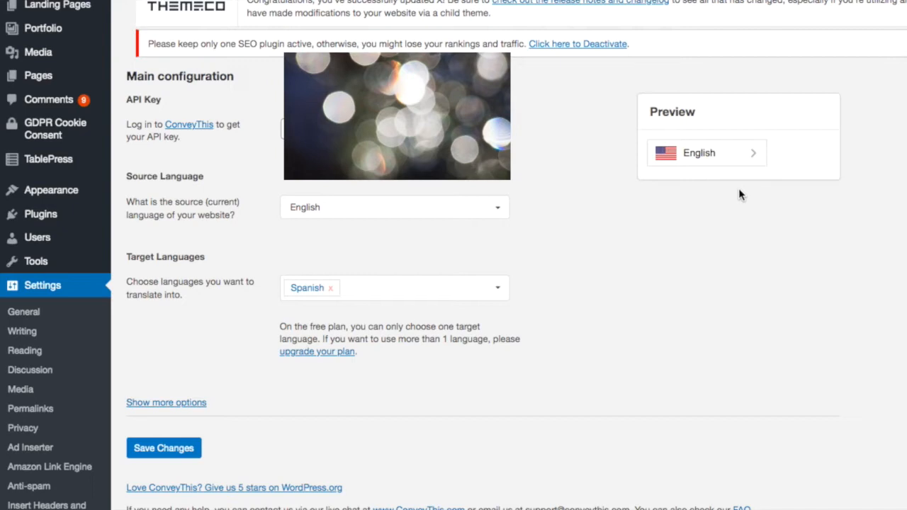
click(750, 158)
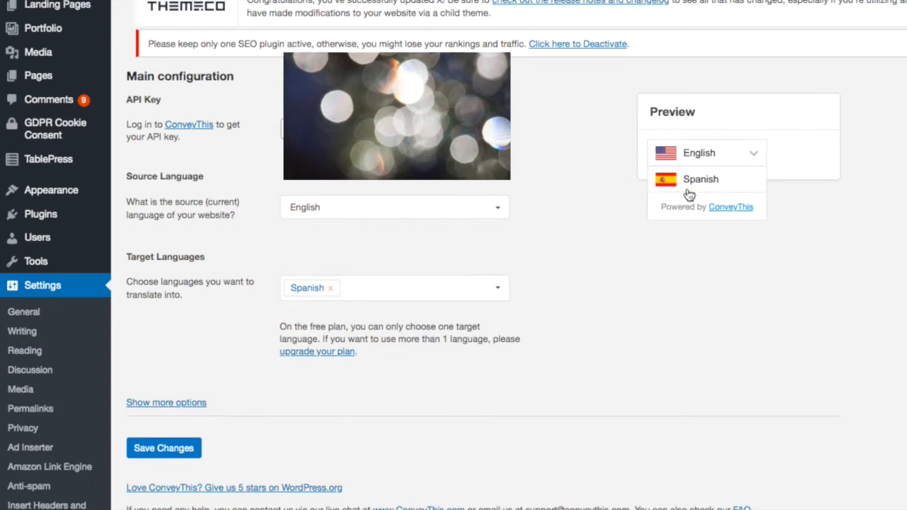
click(754, 158)
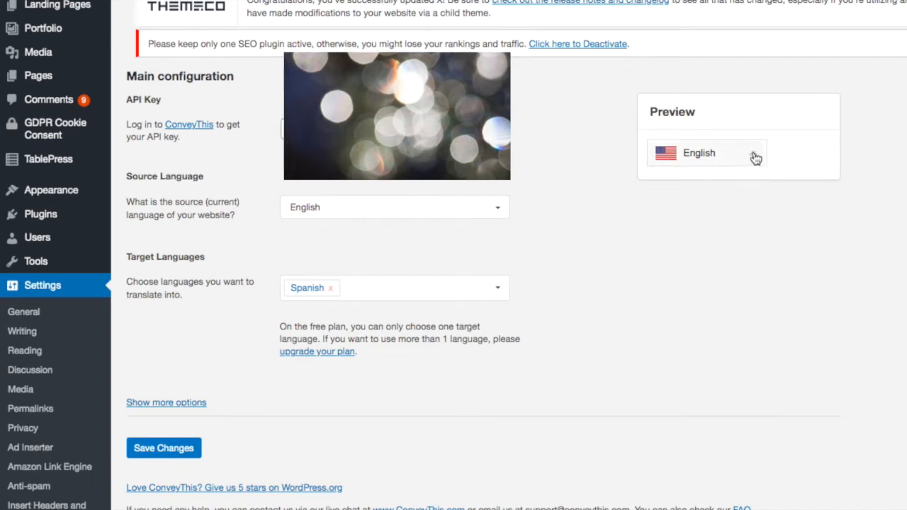
Add Urdu as a second target language alongside Spanish
click(419, 282)
scroll(363, 385, down, 5)
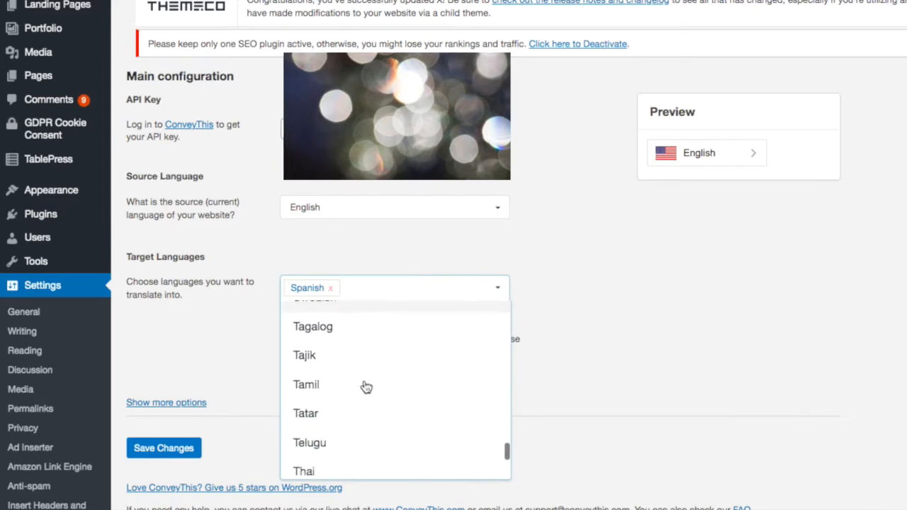
scroll(366, 387, down, 1)
scroll(366, 385, down, 2)
click(354, 328)
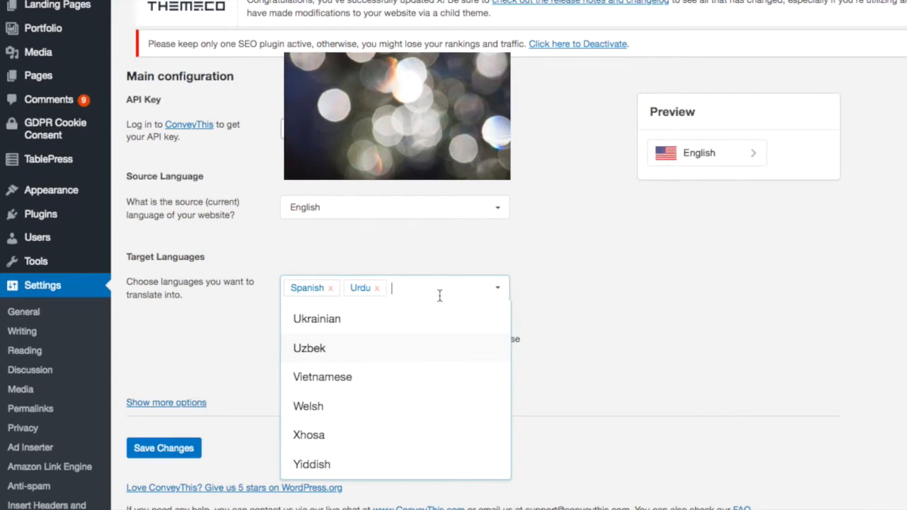
Find Italian in the list of available languages and add it to the target languages
scroll(364, 424, up, 1)
scroll(364, 423, up, 1)
scroll(364, 424, down, 1)
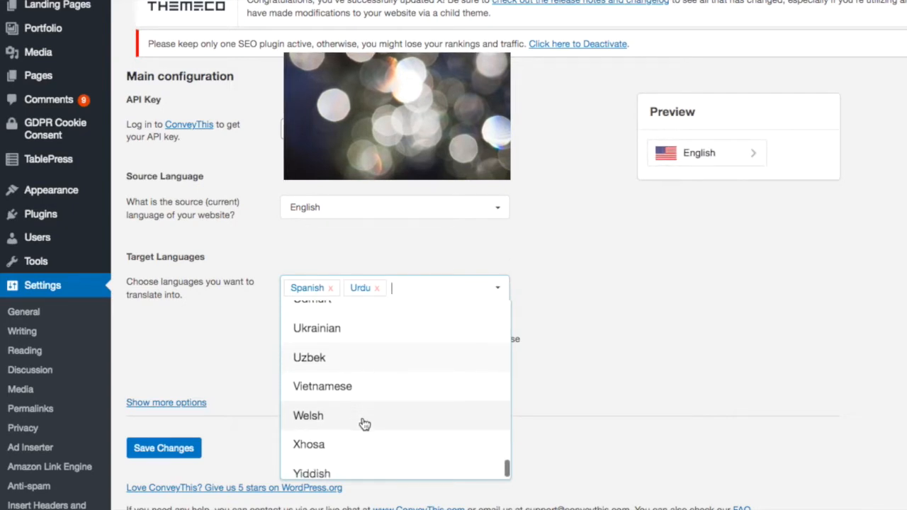
scroll(364, 424, up, 2)
scroll(355, 425, down, 1)
scroll(344, 424, up, 8)
scroll(344, 415, up, 2)
scroll(345, 415, up, 3)
scroll(344, 415, up, 5)
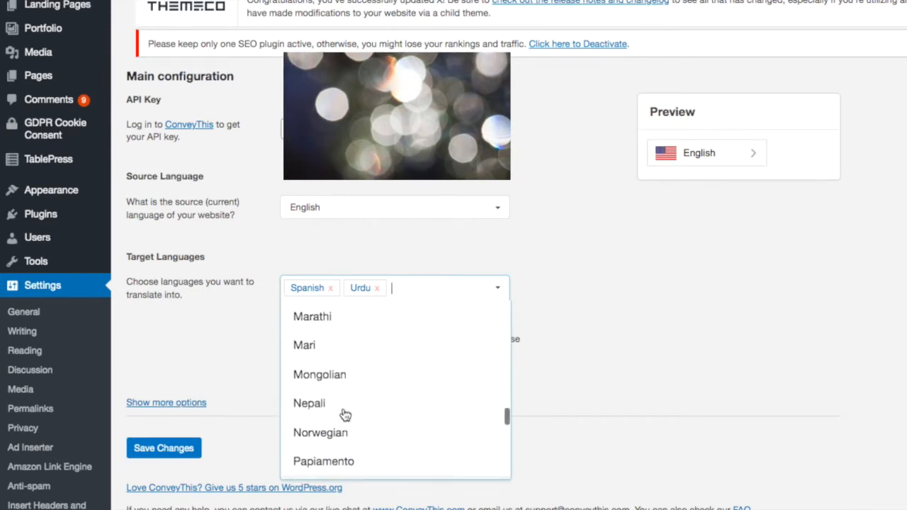
scroll(344, 415, up, 4)
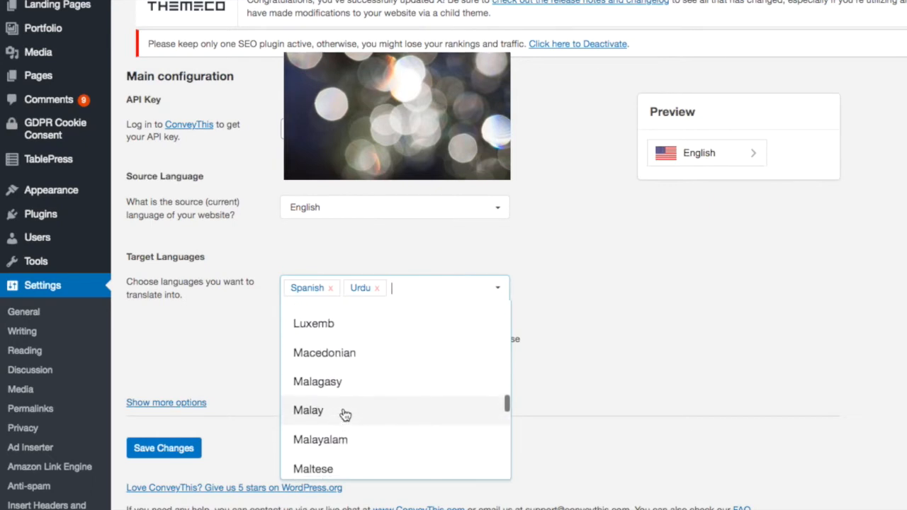
scroll(344, 415, up, 4)
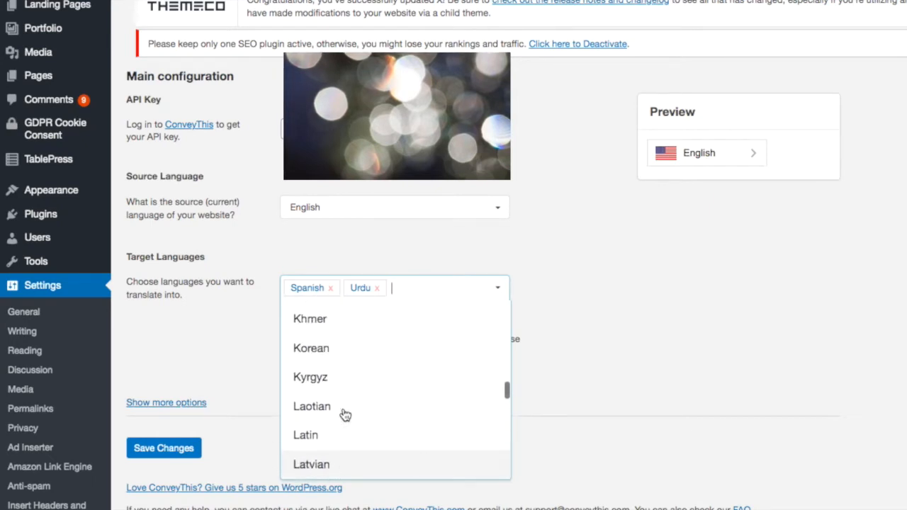
scroll(344, 415, up, 4)
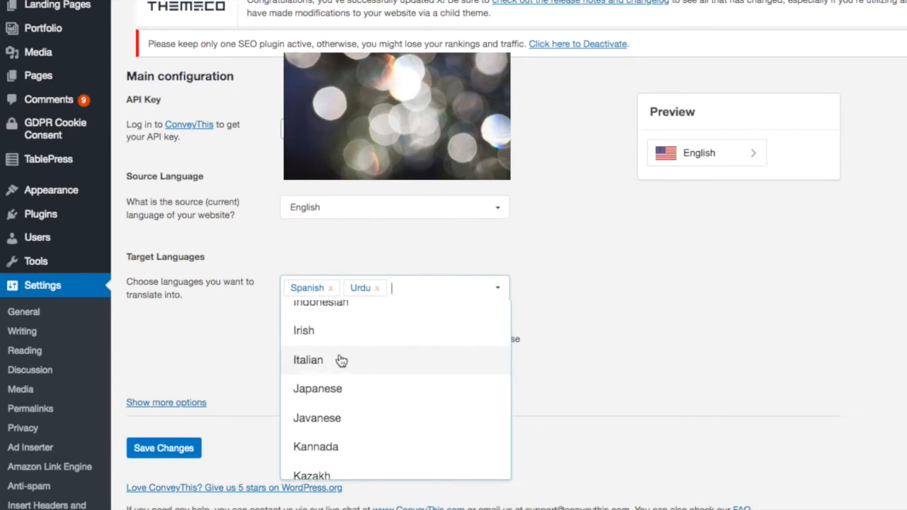
click(342, 360)
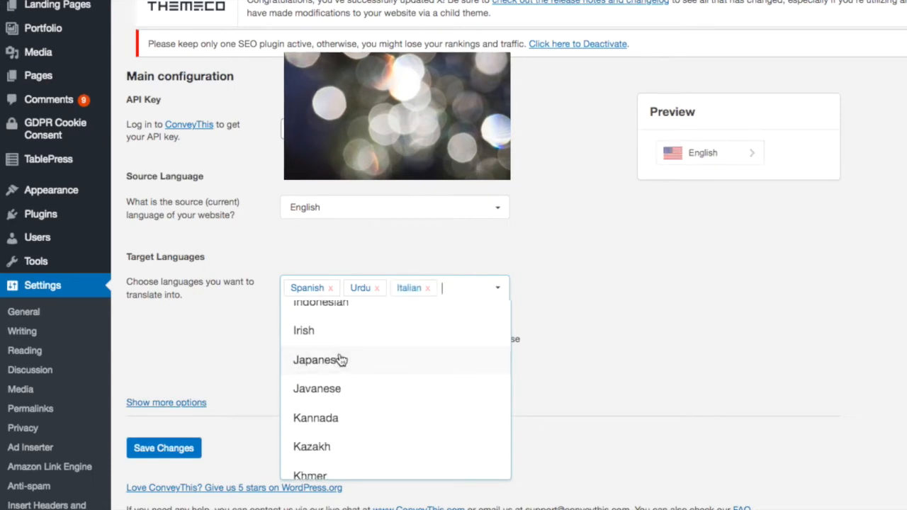
Add Javanese, Hindi and German to the target languages and close the language list
click(338, 399)
scroll(425, 361, up, 3)
scroll(369, 362, up, 4)
click(370, 456)
scroll(399, 402, up, 5)
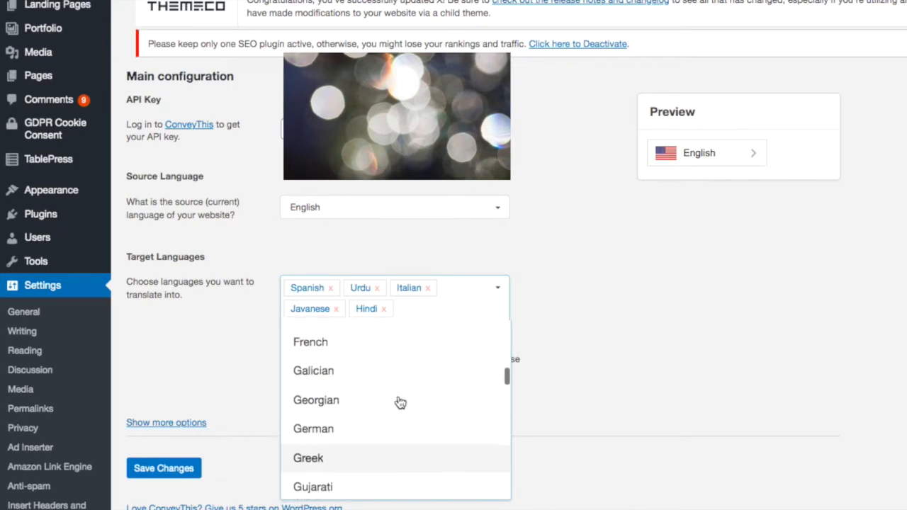
click(365, 446)
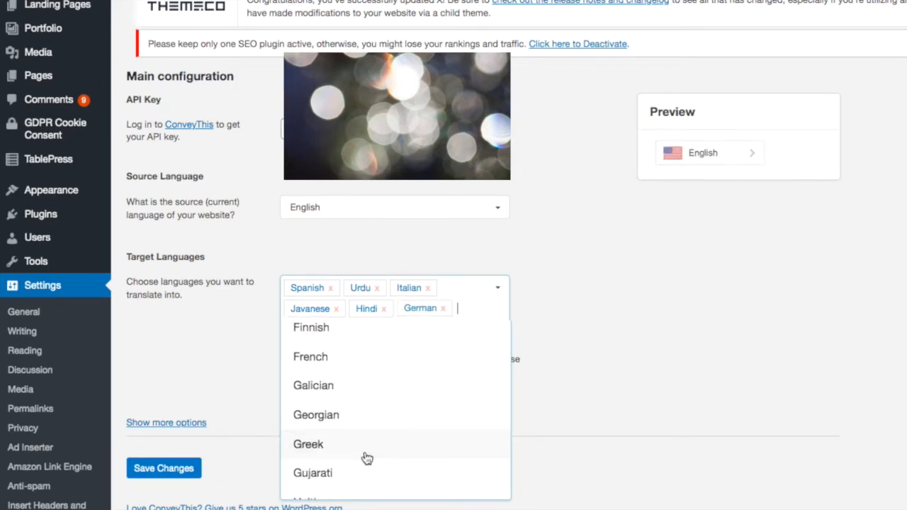
click(594, 256)
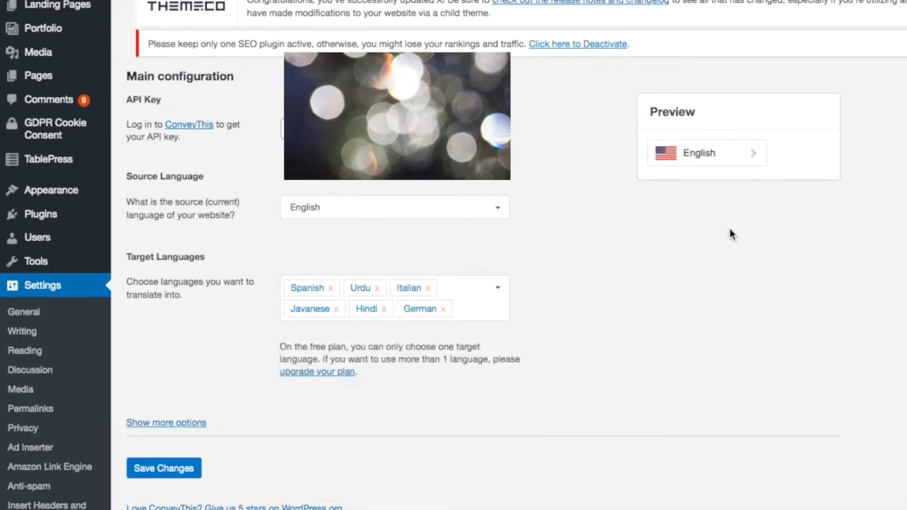
Check the chosen target languages in the switcher preview and save the plugin settings
click(750, 159)
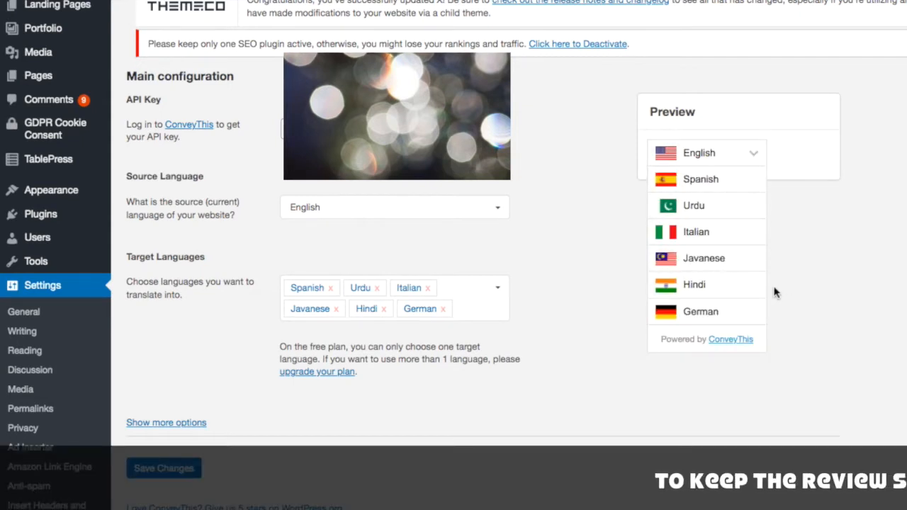
click(747, 156)
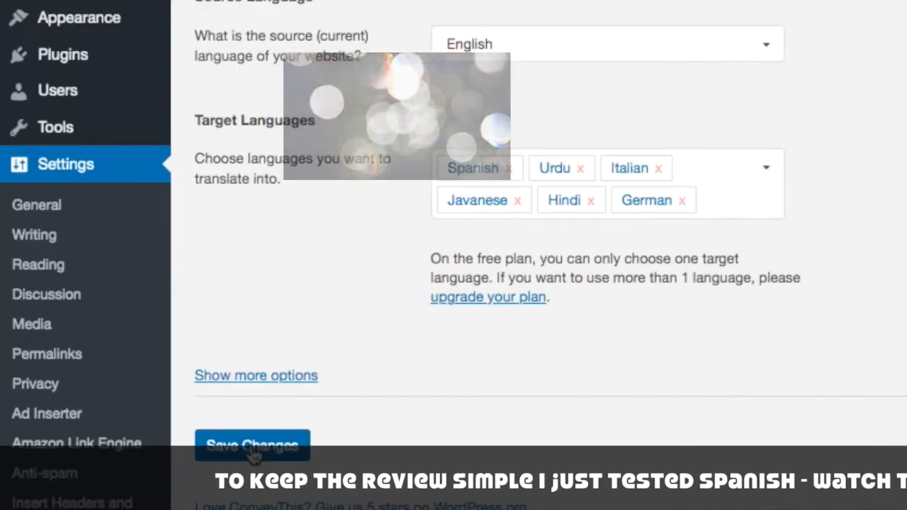
click(164, 472)
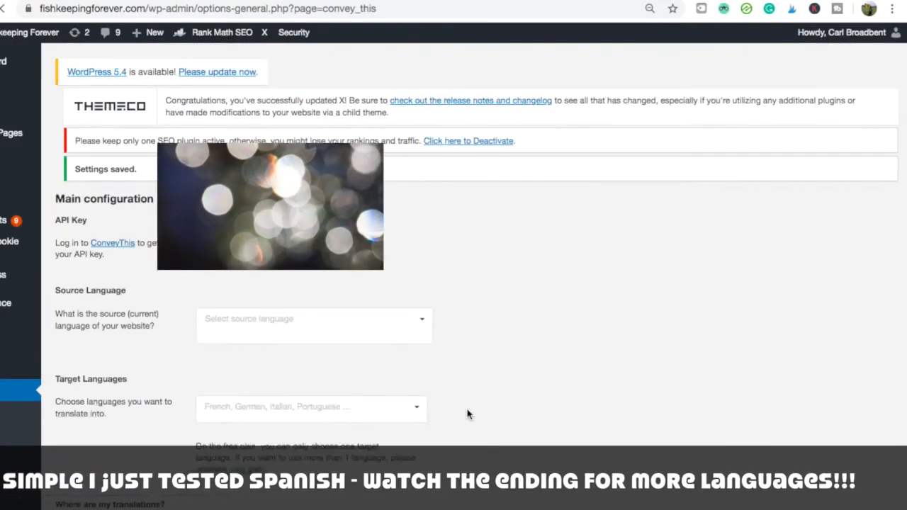
scroll(486, 361, down, 2)
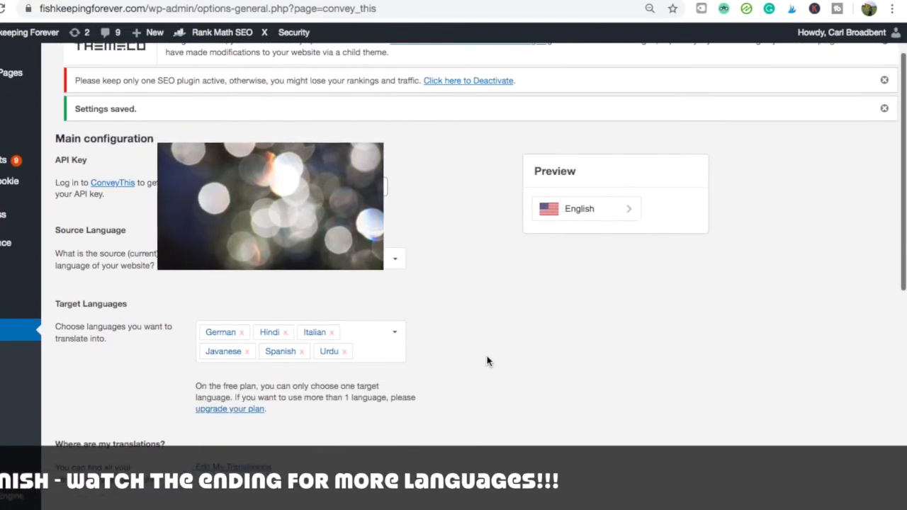
scroll(486, 360, up, 2)
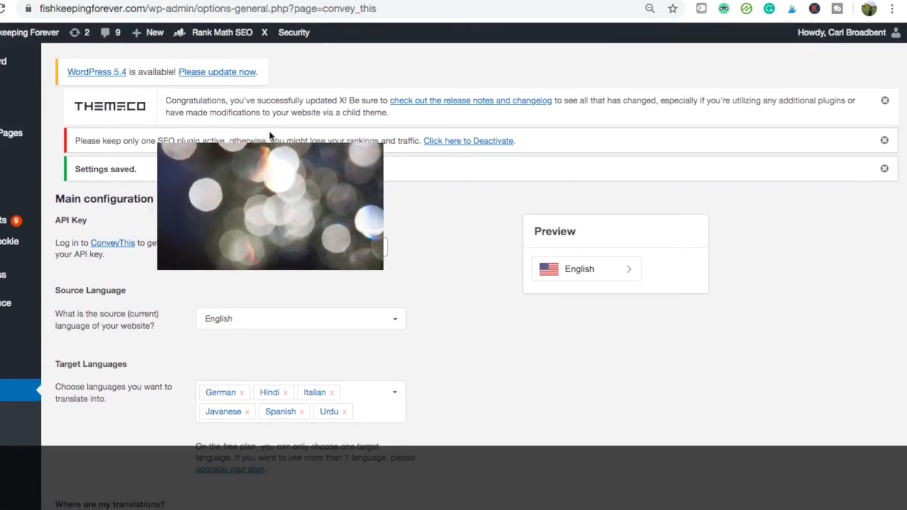
Open the Fishkeeping Forever public home page and look through its English posts
click(17, 39)
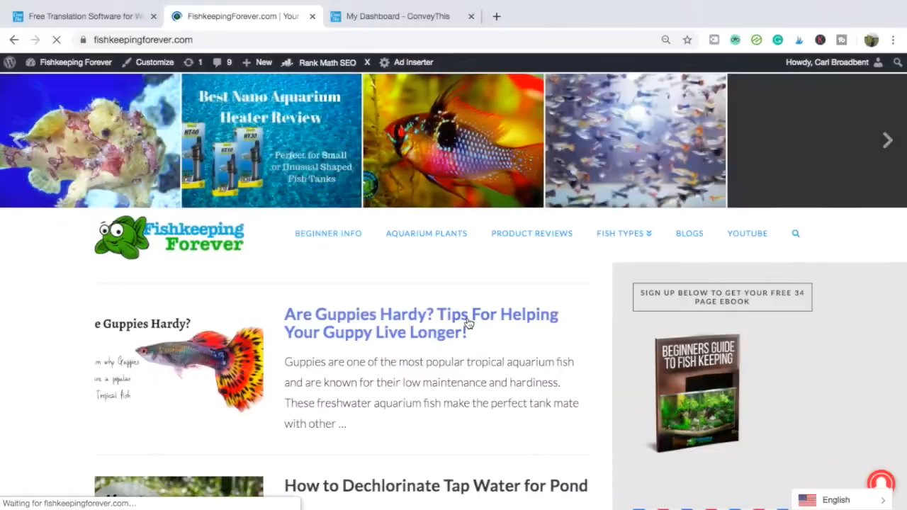
scroll(464, 358, down, 15)
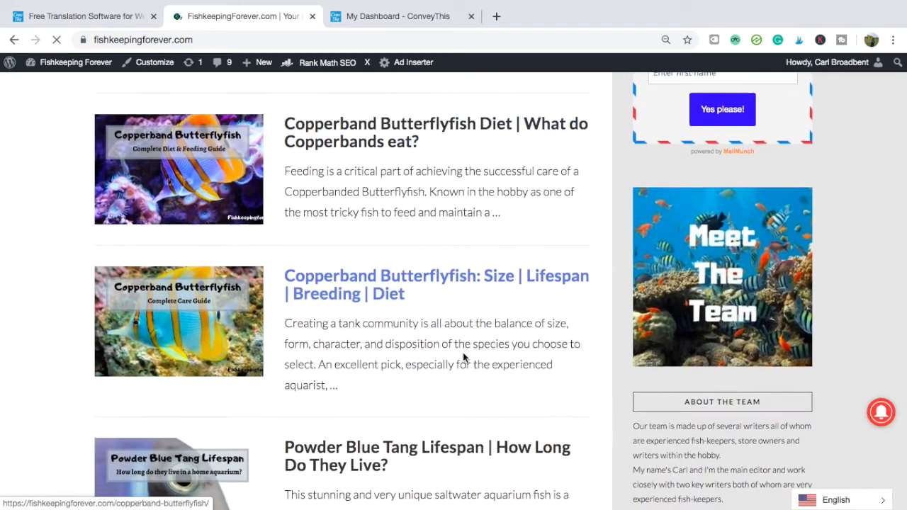
scroll(463, 352, down, 3)
scroll(463, 352, up, 15)
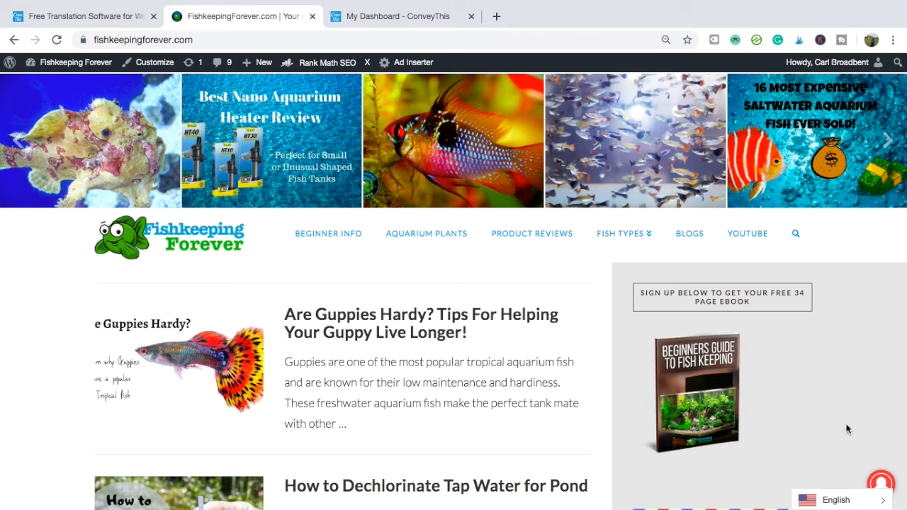
Switch the live site to Spanish with the ConveyThis language switcher and look over the translated posts
click(822, 503)
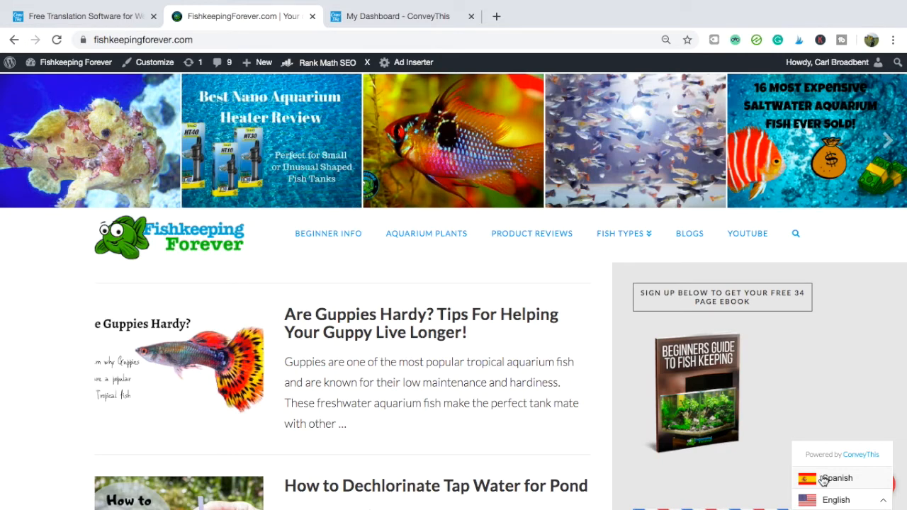
click(823, 480)
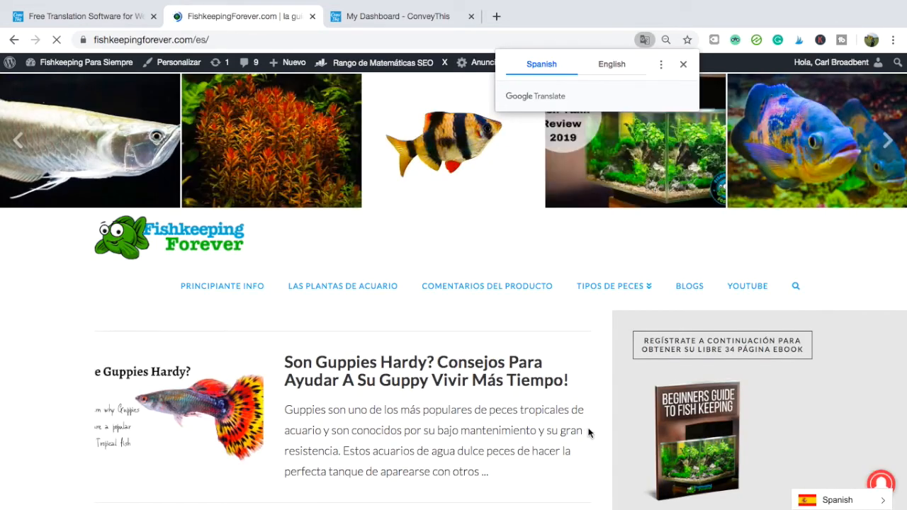
scroll(519, 424, down, 2)
scroll(519, 423, down, 2)
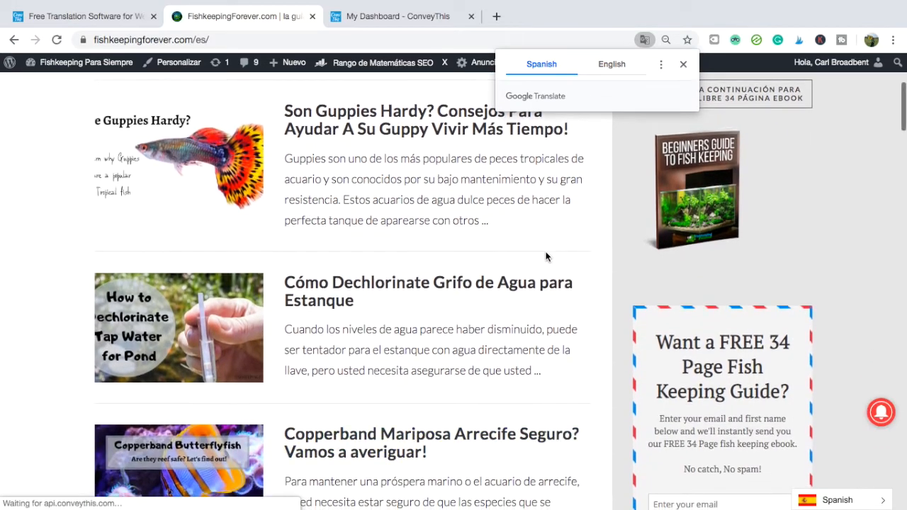
Dismiss the Google Translate pop-up and the ad banner, and look over the Spanish menu and post summaries on the home page
click(683, 64)
scroll(501, 255, down, 5)
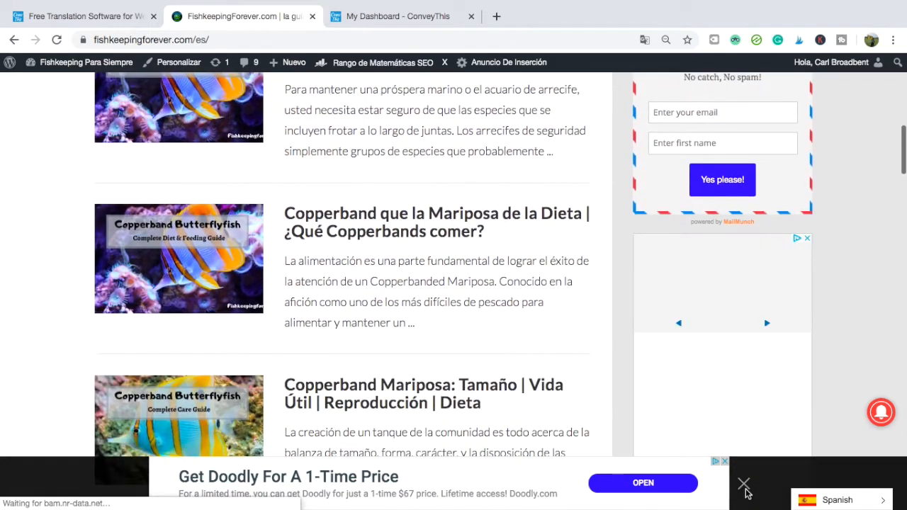
click(743, 484)
scroll(429, 395, down, 8)
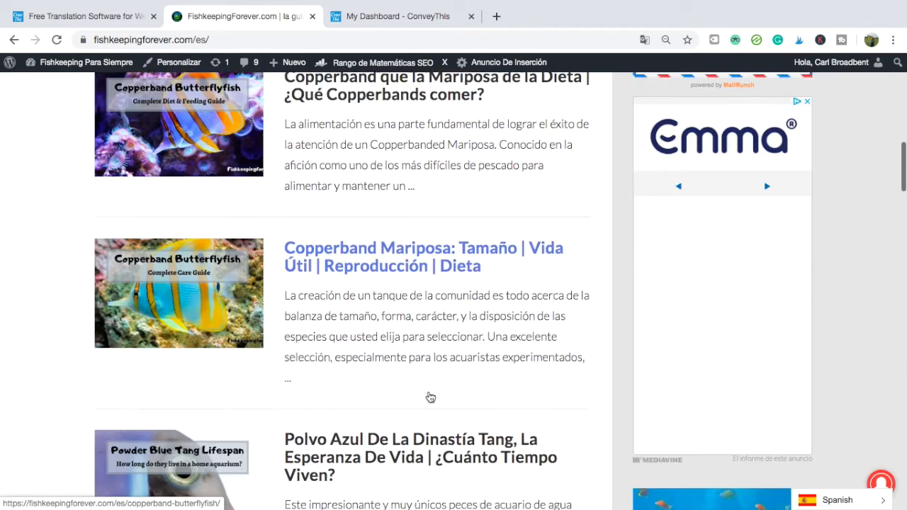
scroll(429, 396, up, 15)
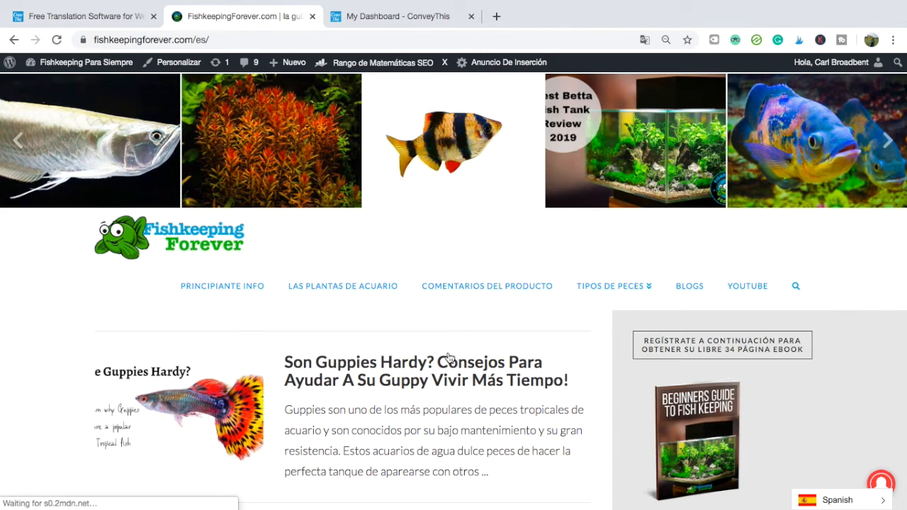
scroll(400, 414, down, 3)
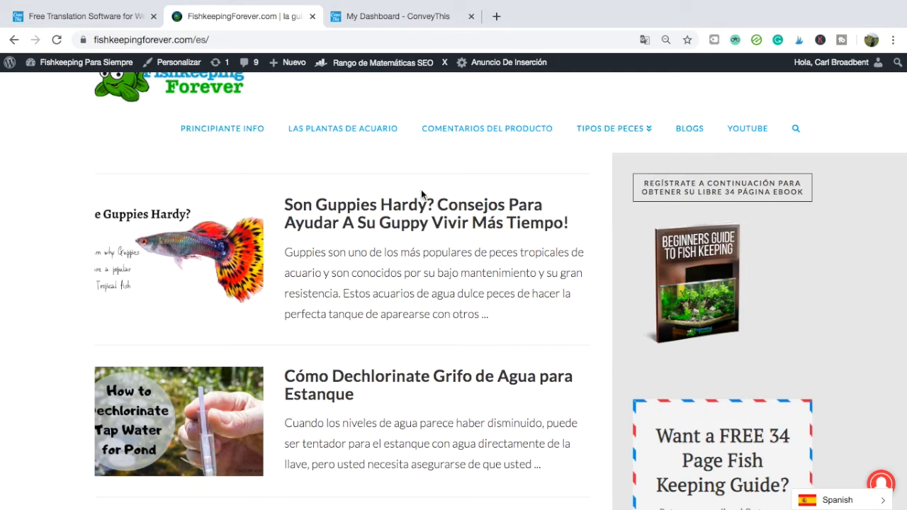
scroll(392, 281, up, 1)
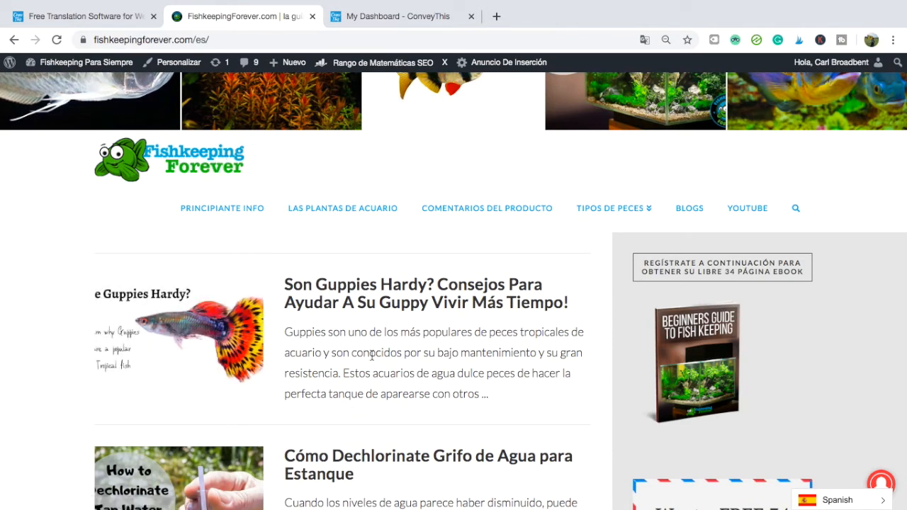
scroll(397, 416, down, 4)
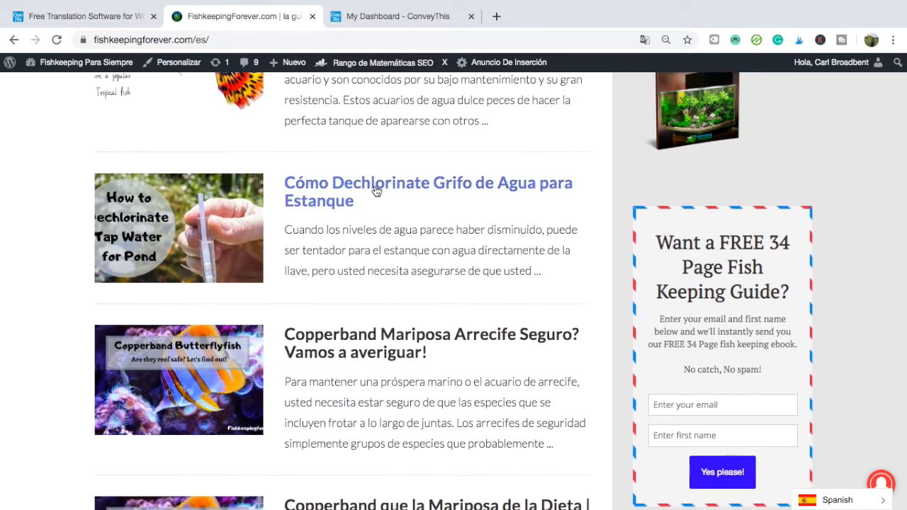
Open the Spanish version of the guppies hardiness post, check its title and introduction, and dismiss the ad banner
scroll(376, 191, up, 1)
click(377, 126)
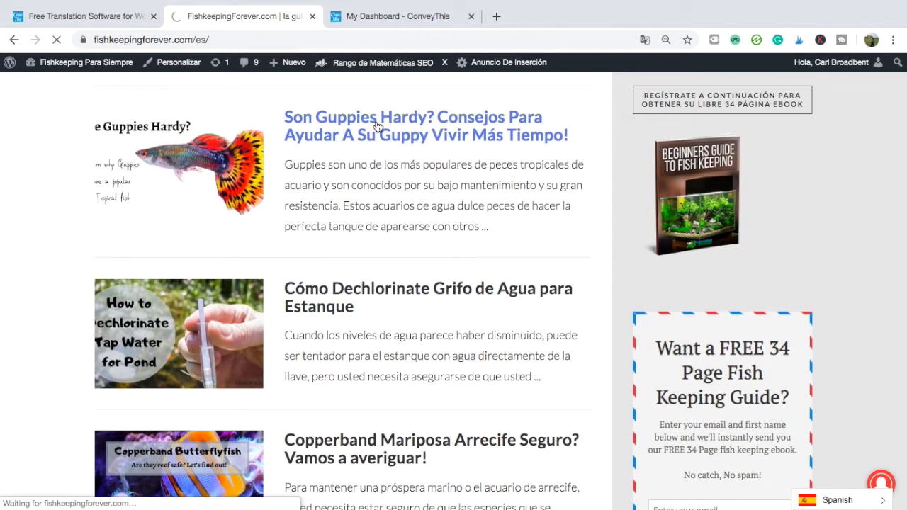
scroll(354, 325, down, 4)
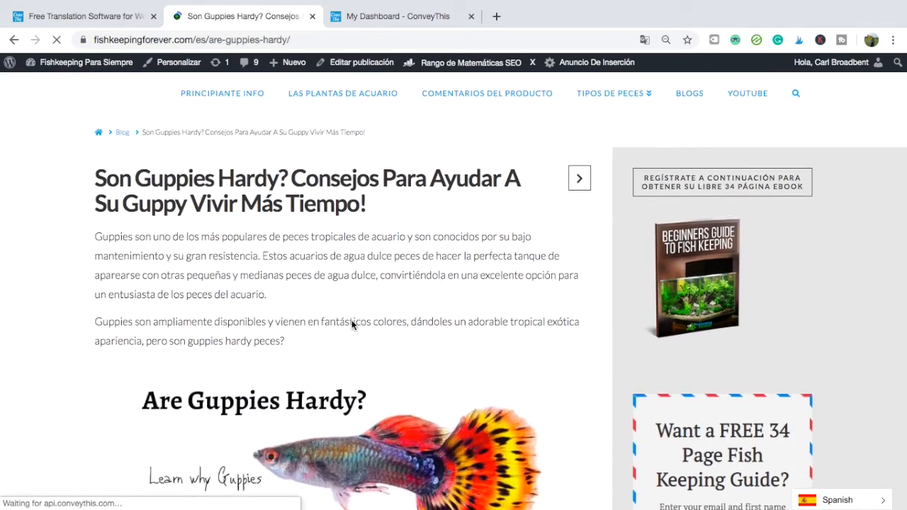
scroll(352, 325, down, 3)
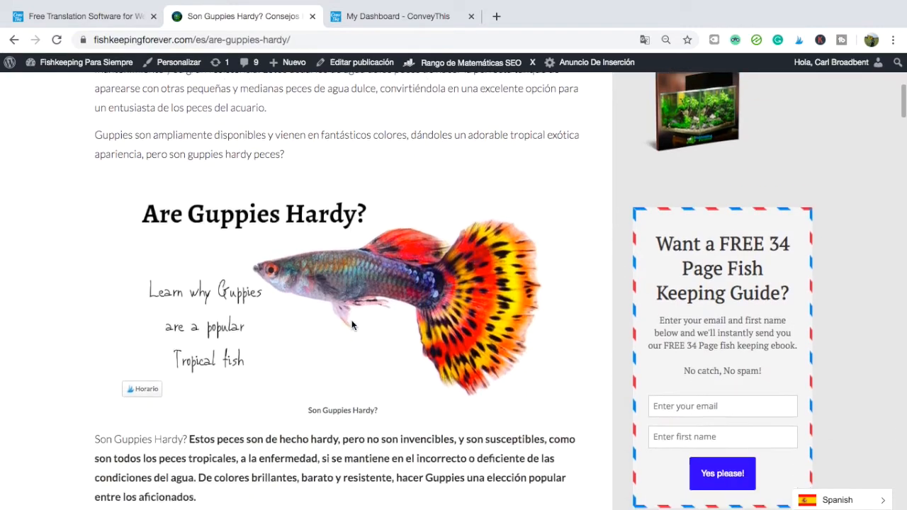
scroll(352, 324, down, 2)
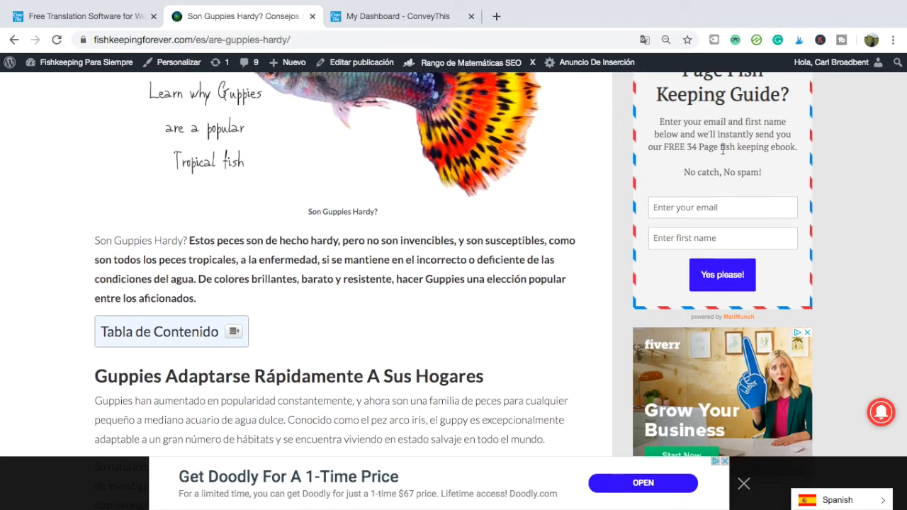
scroll(721, 146, up, 2)
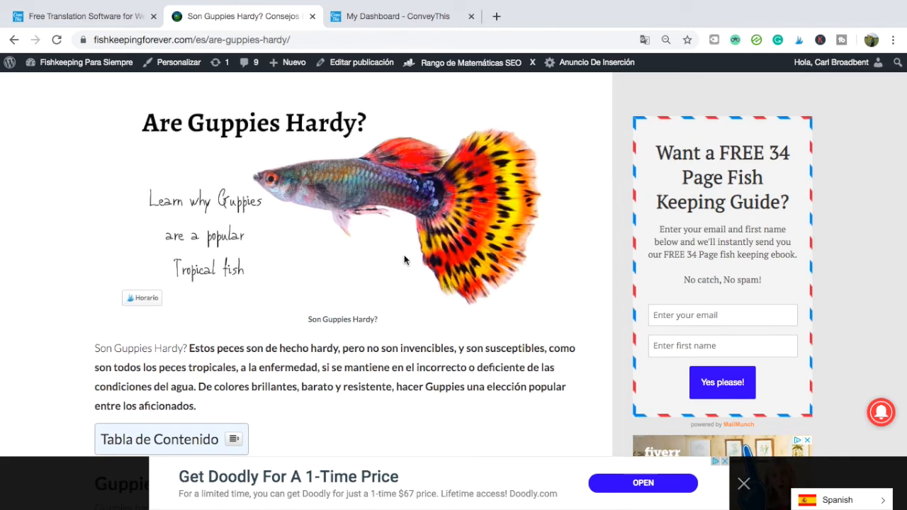
scroll(366, 341, down, 4)
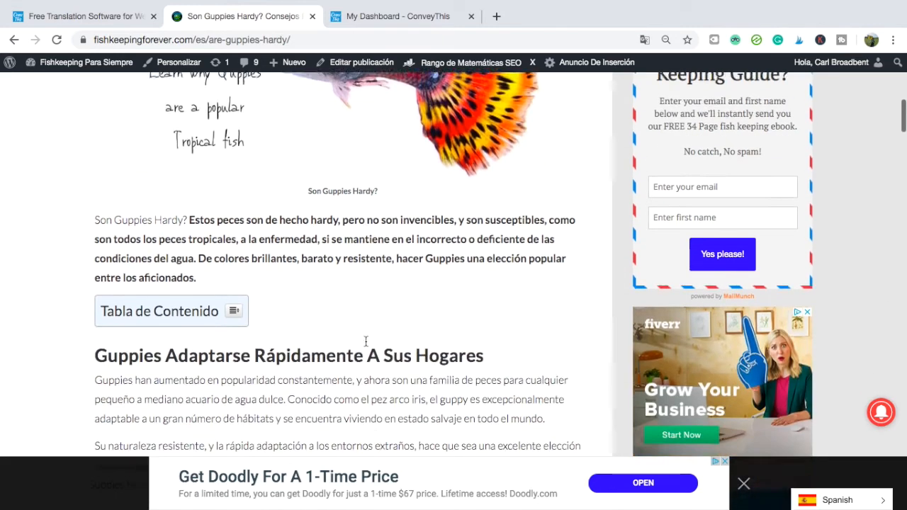
click(744, 484)
scroll(407, 340, down, 5)
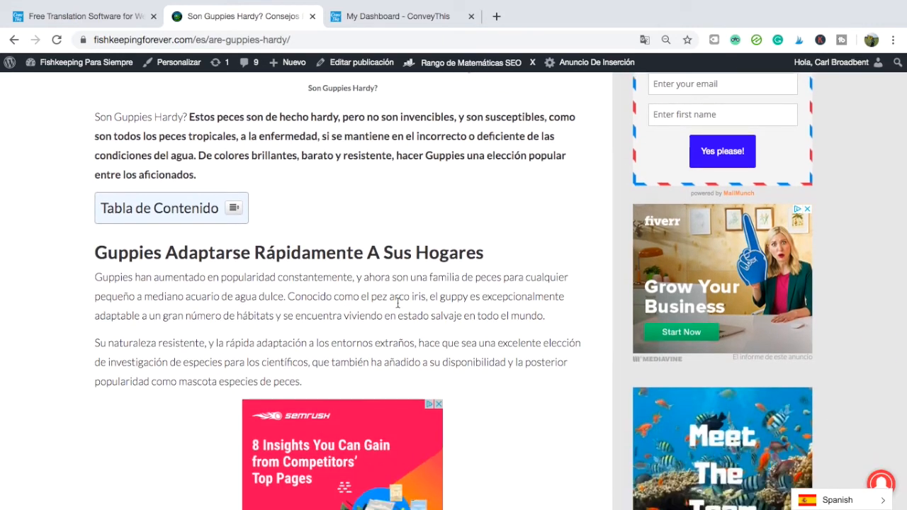
Read through the guppy post's translated body, from the reasons for choosing guppies to the section on Oodinium disease
scroll(398, 306, down, 3)
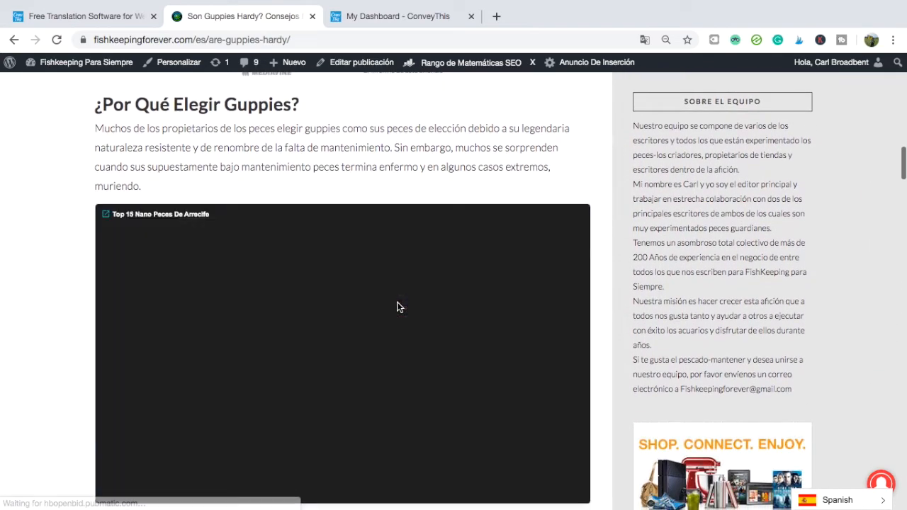
scroll(396, 306, down, 2)
scroll(397, 306, down, 5)
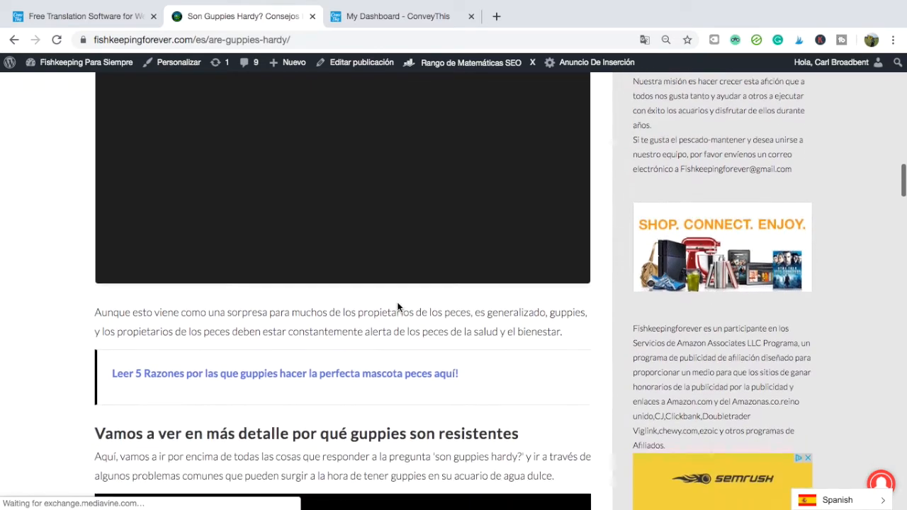
scroll(397, 306, down, 8)
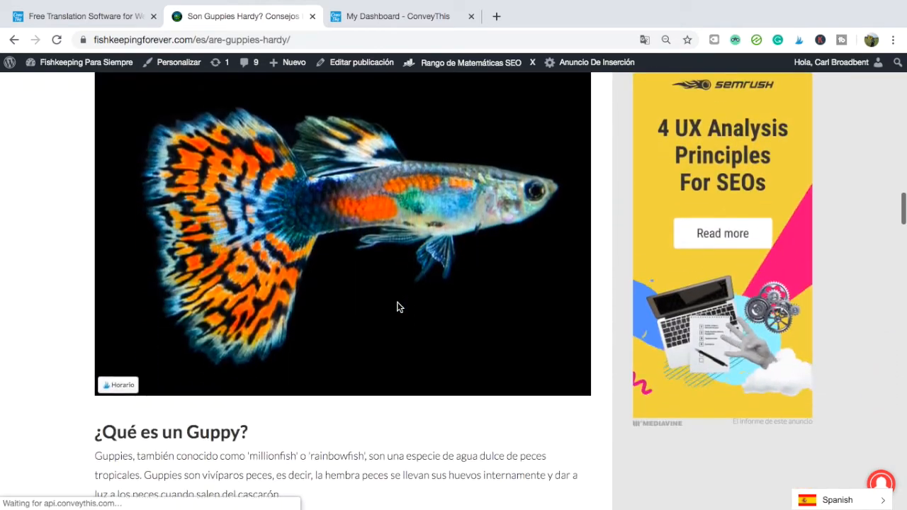
scroll(398, 306, down, 2)
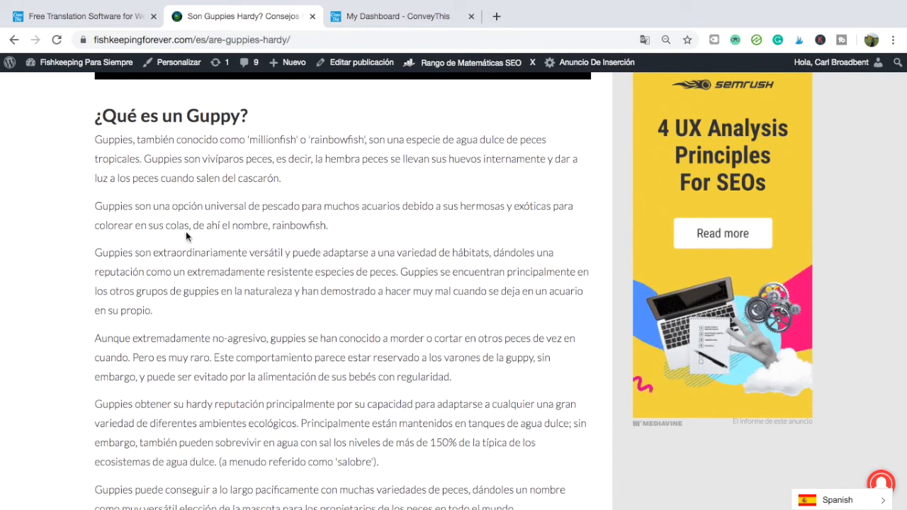
scroll(185, 231, down, 2)
scroll(186, 231, down, 3)
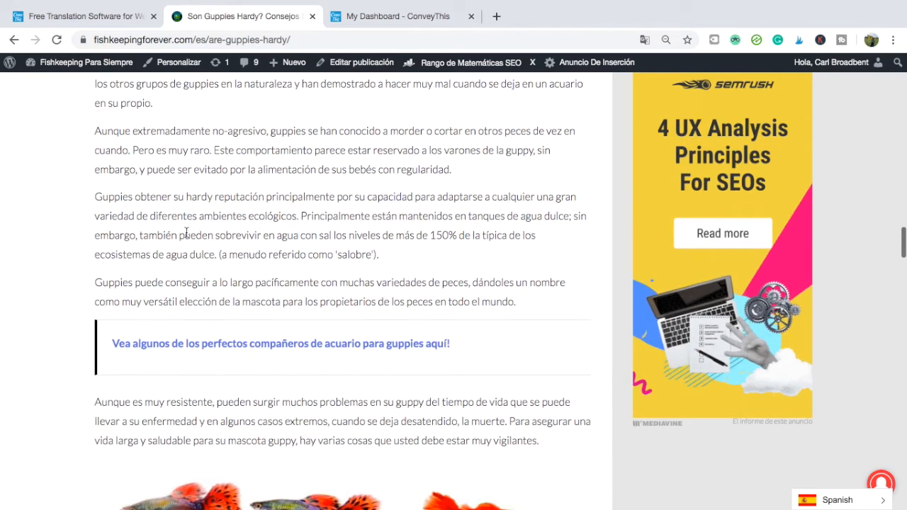
scroll(185, 231, down, 4)
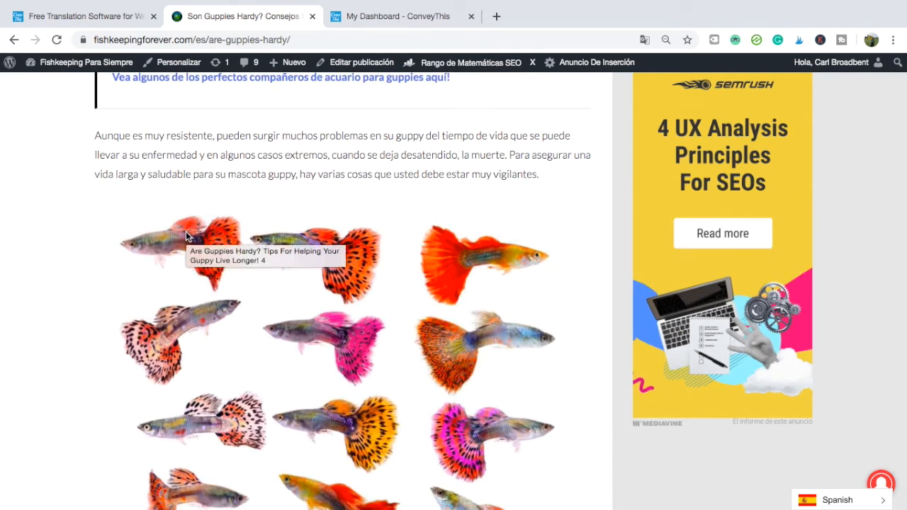
scroll(186, 233, down, 4)
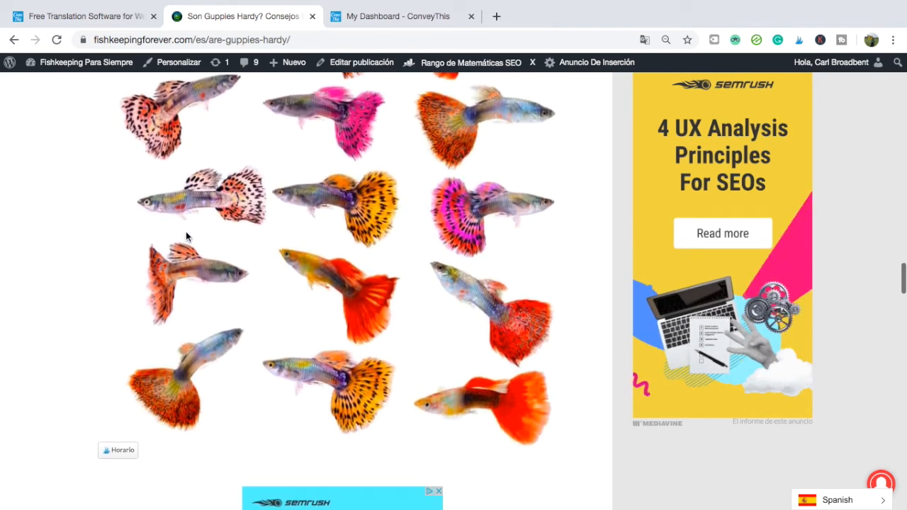
scroll(187, 236, down, 3)
scroll(187, 236, down, 7)
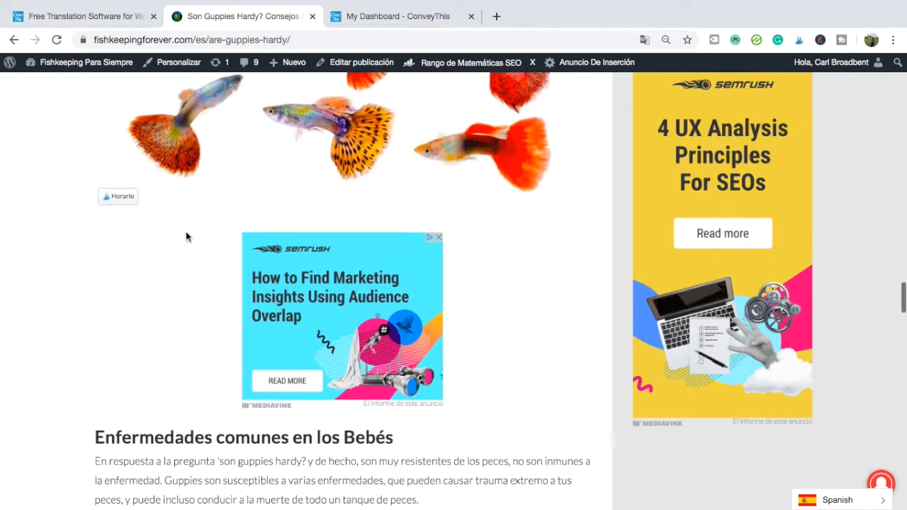
scroll(186, 234, down, 4)
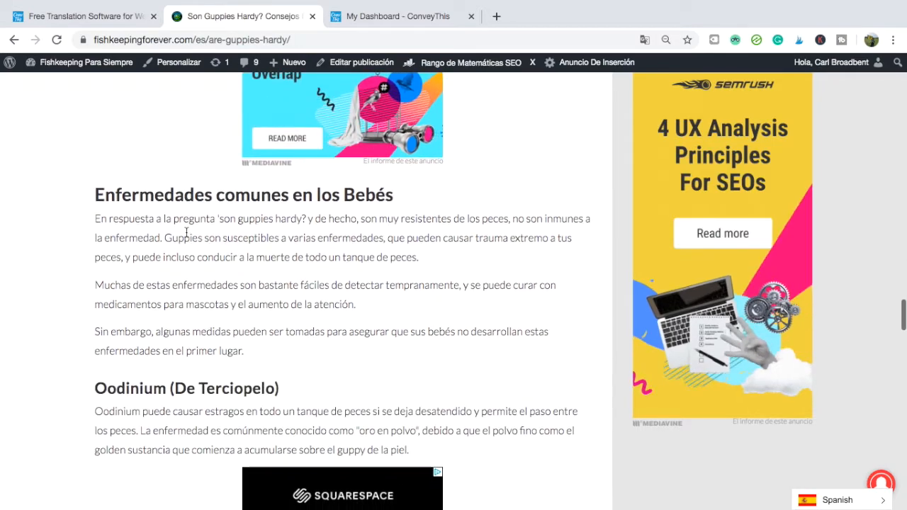
scroll(187, 236, down, 3)
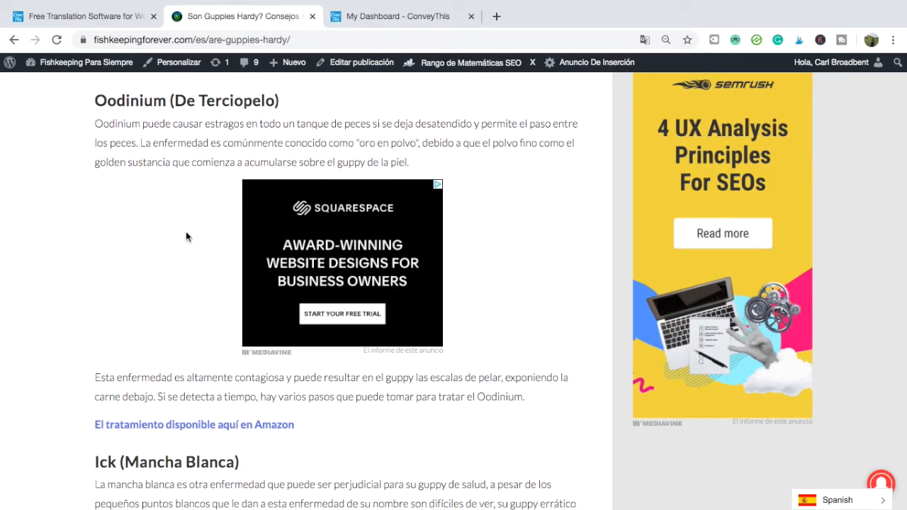
Switch the guppy post back to English with the ConveyThis language switcher
scroll(186, 234, up, 4)
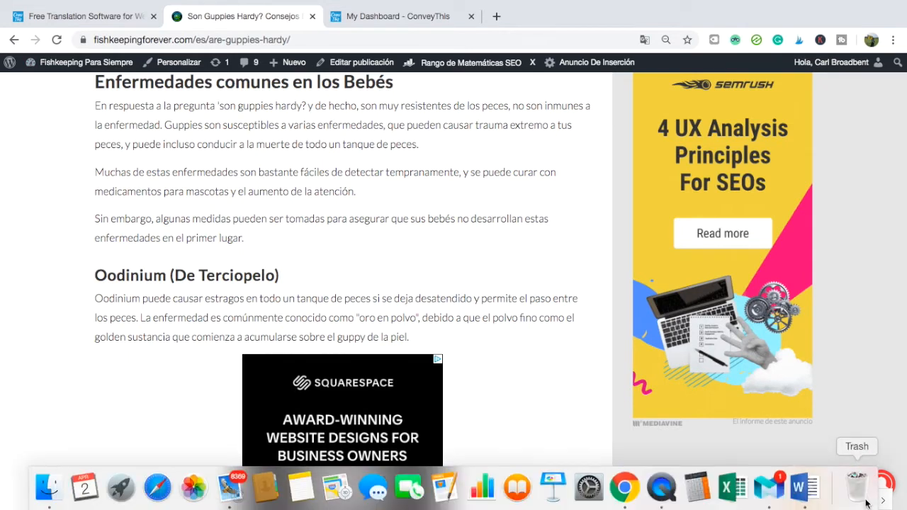
click(831, 501)
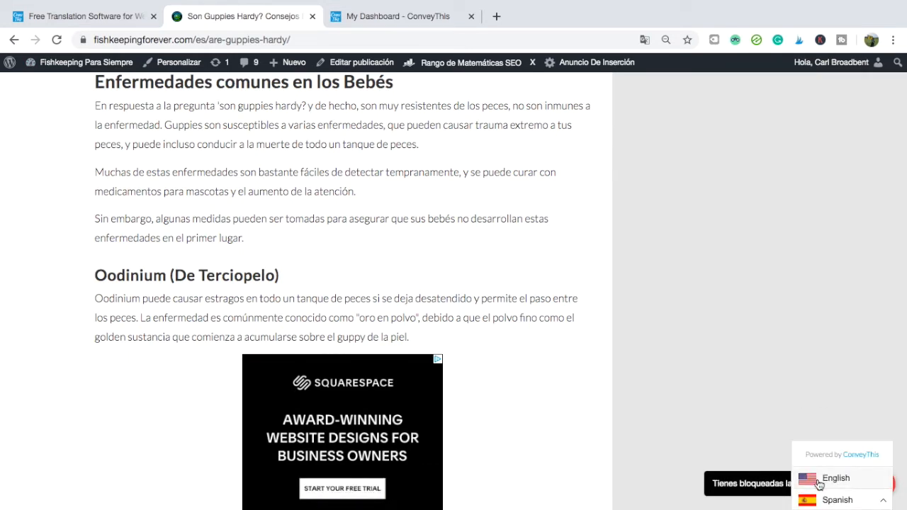
click(830, 500)
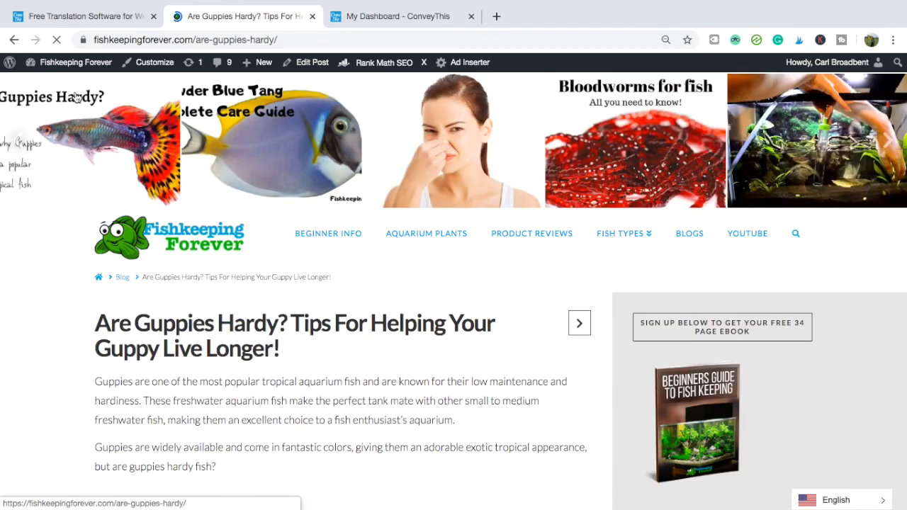
Return to the site's WordPress dashboard and open the ConveyThis plugin settings at the translations link
mouse_move(71, 67)
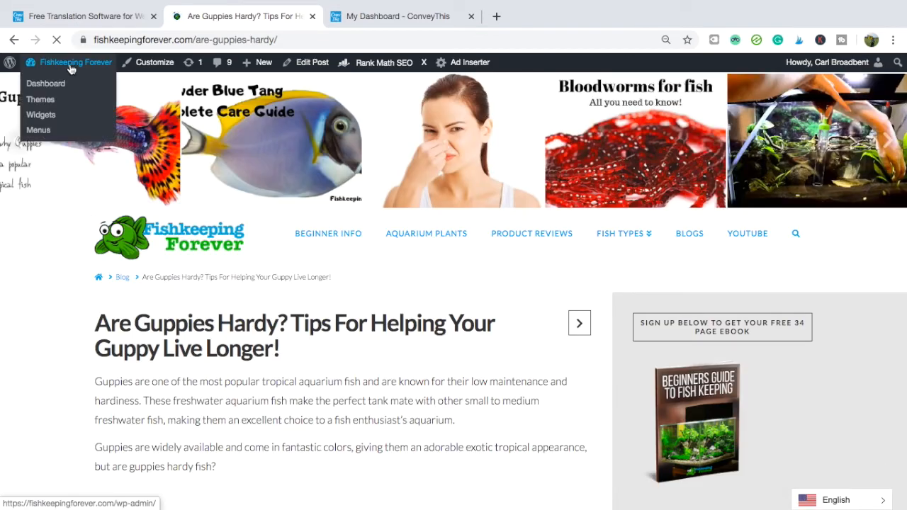
click(46, 87)
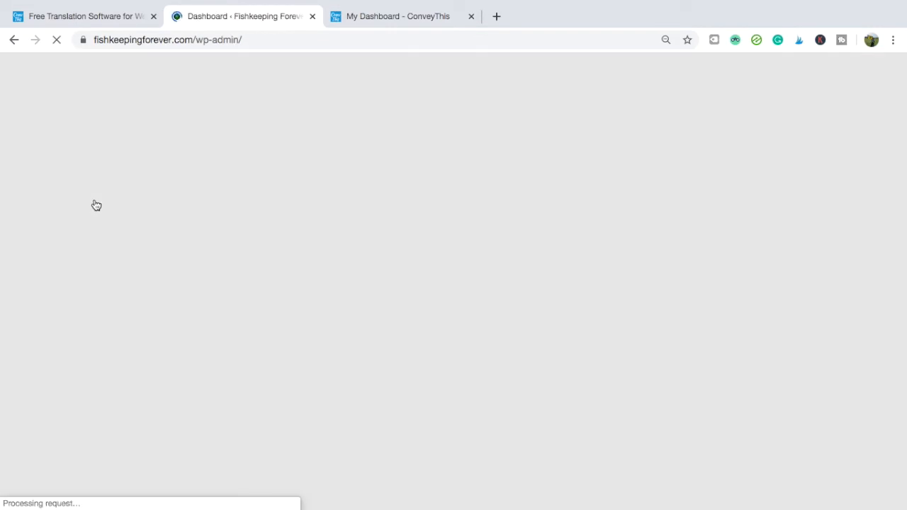
scroll(95, 355, down, 3)
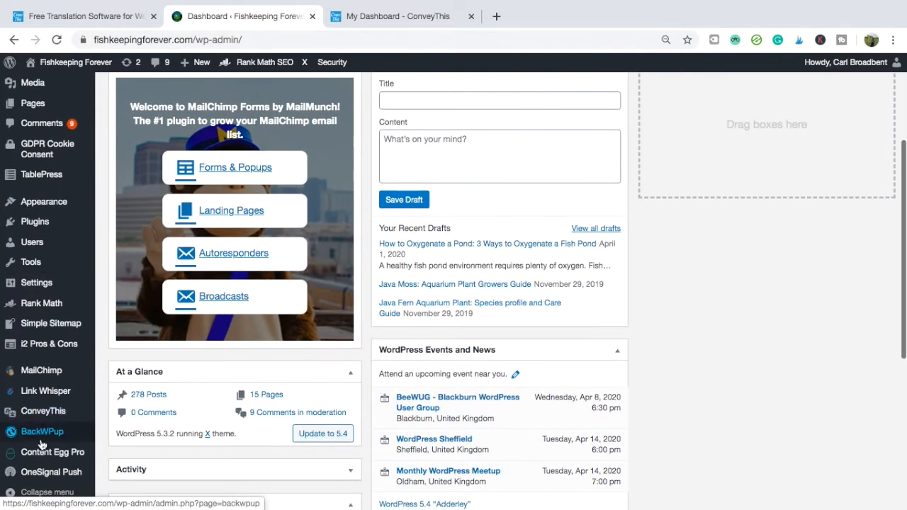
click(44, 417)
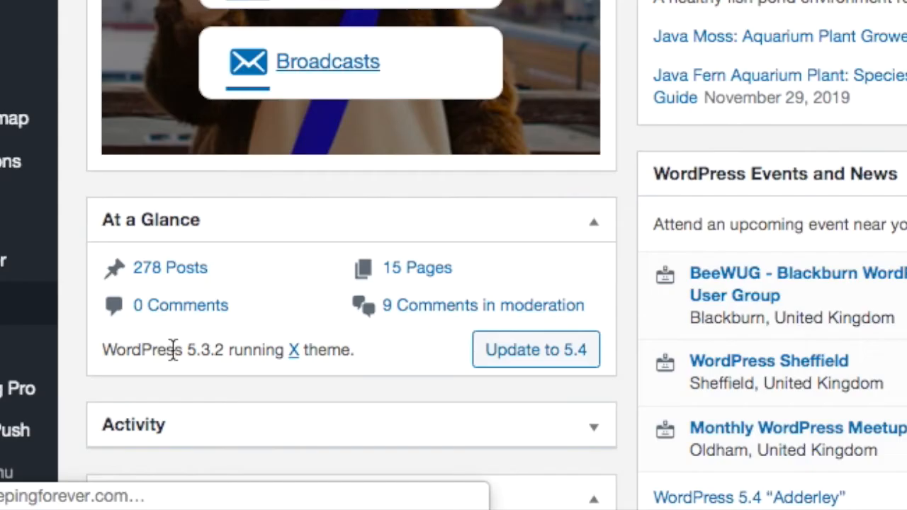
scroll(480, 259, down, 5)
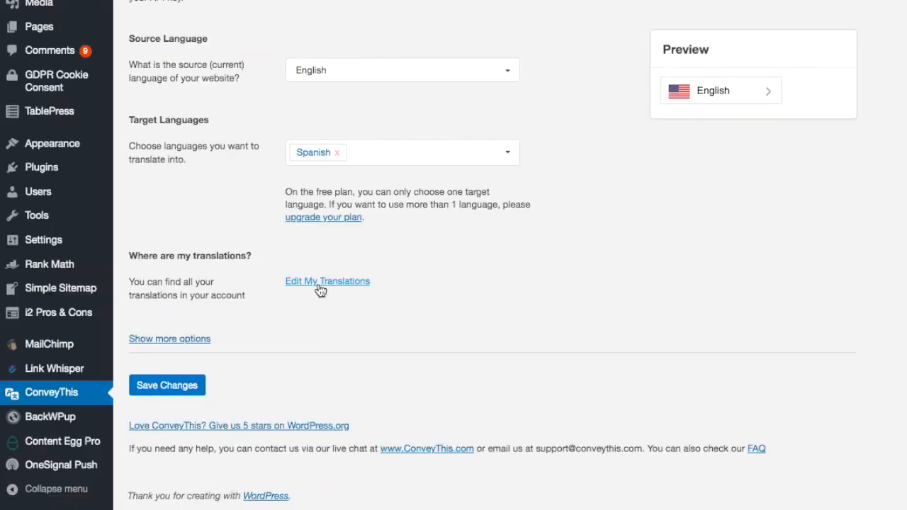
Open the ConveyThis account through Edit My Translations and examine the current plan, translated word total and language usage
click(318, 282)
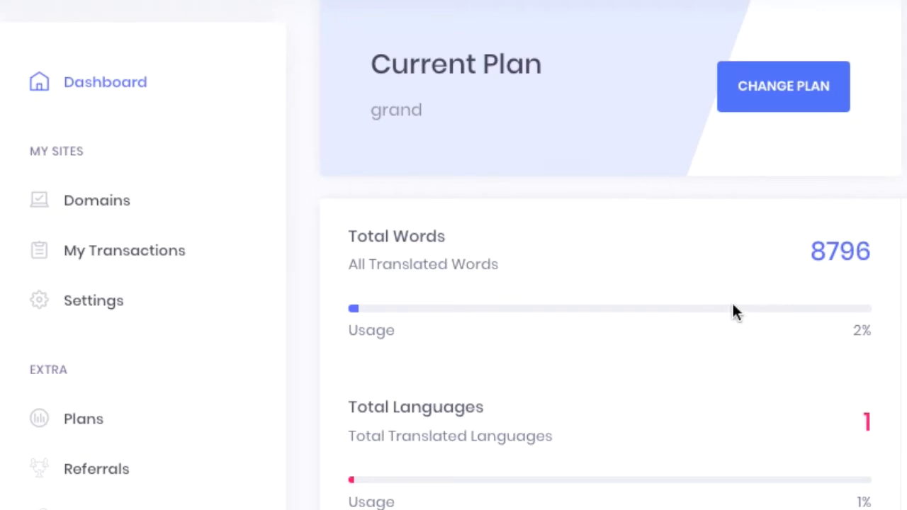
scroll(680, 359, down, 1)
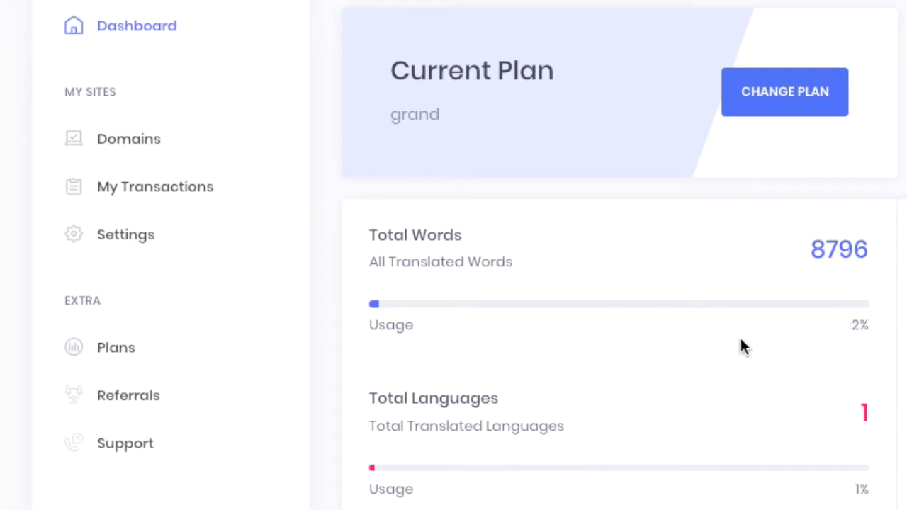
scroll(661, 368, down, 2)
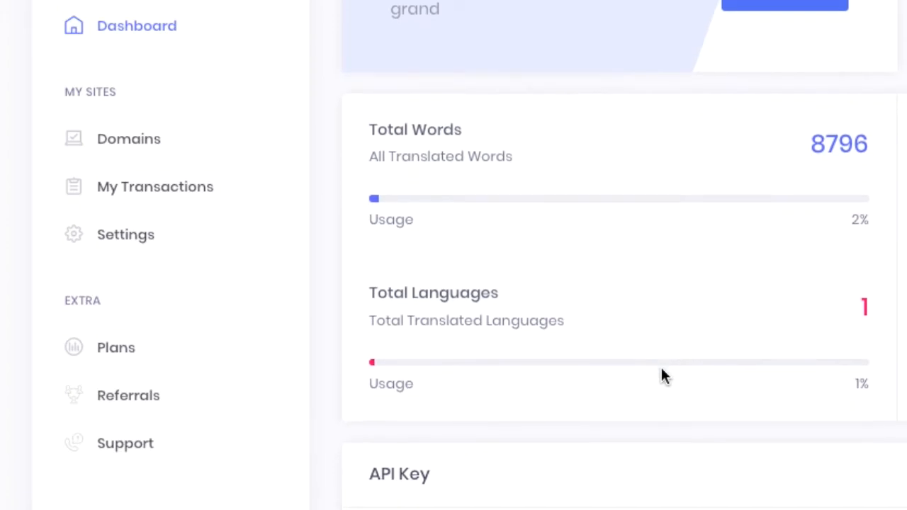
scroll(663, 375, up, 1)
scroll(661, 375, up, 2)
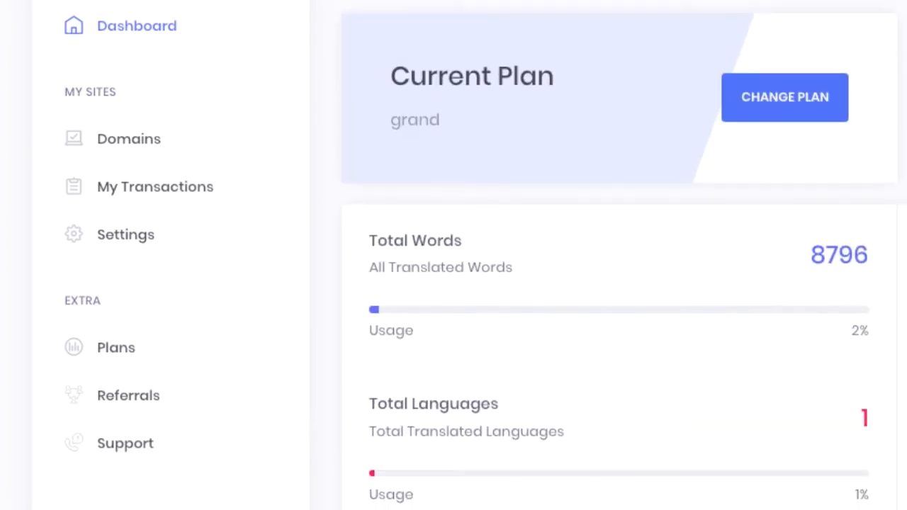
Open the ConveyThis settings for fishkeepingforever.com and expand the additional button customization options
click(125, 234)
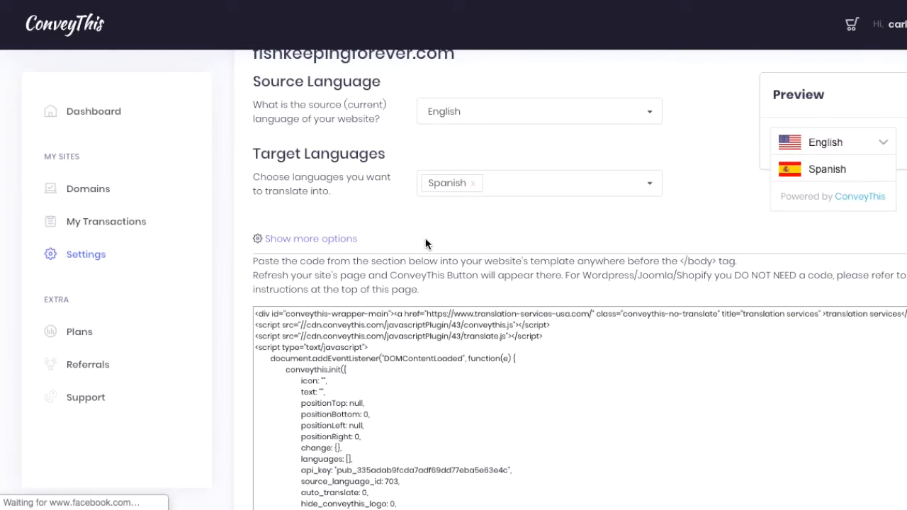
click(294, 242)
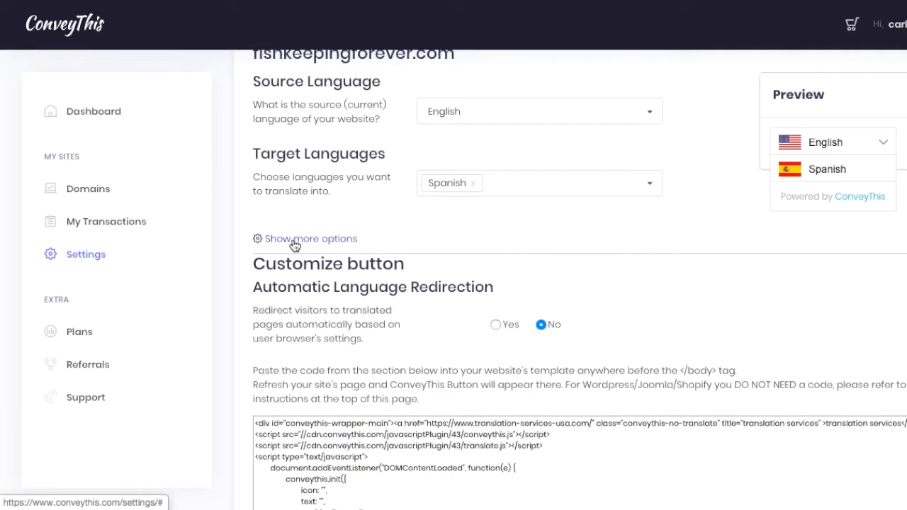
scroll(379, 234, down, 3)
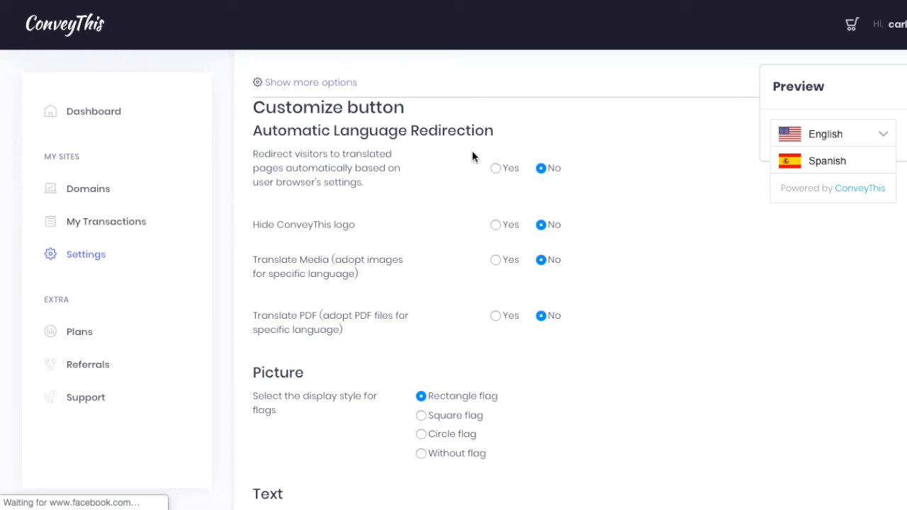
Try the Yes option for automatic language redirection and set it back to No
click(496, 168)
click(542, 169)
click(496, 169)
scroll(656, 245, down, 1)
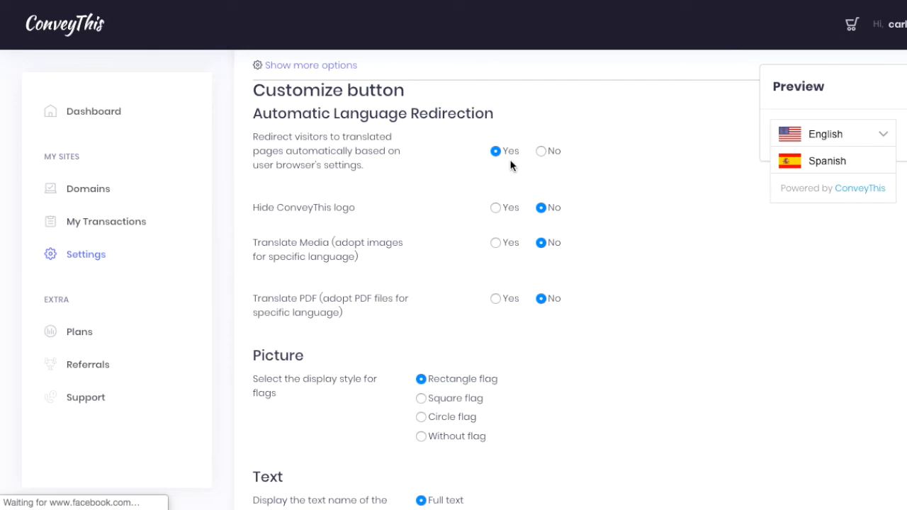
click(542, 153)
Turn on hiding the ConveyThis logo and translating media for specific languages
click(496, 208)
scroll(577, 270, down, 1)
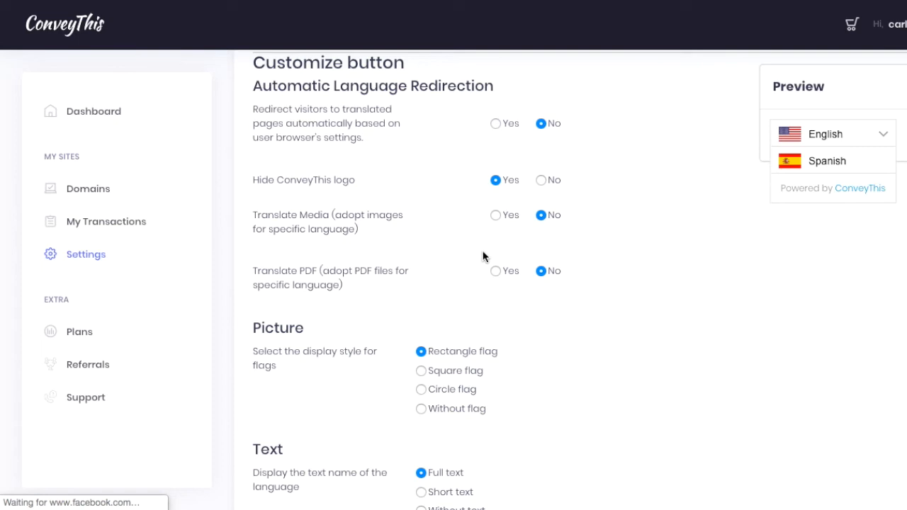
click(496, 215)
scroll(601, 324, down, 1)
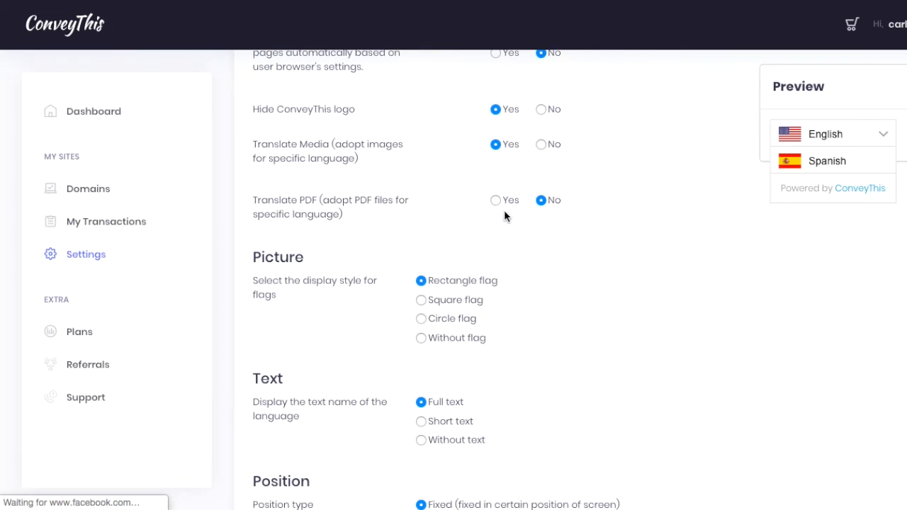
Try the square, circle, rectangle and no-flag display styles for the language button and choose Circle flag
scroll(562, 249, down, 1)
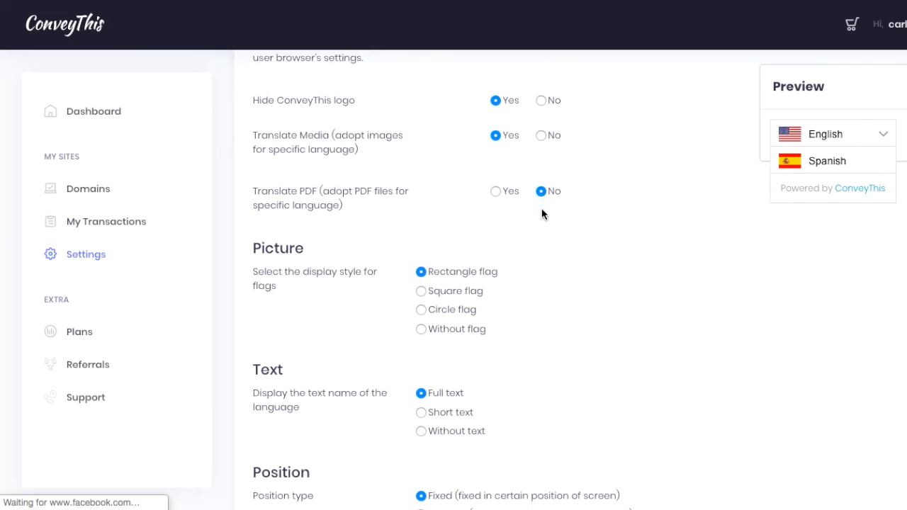
scroll(543, 210, down, 1)
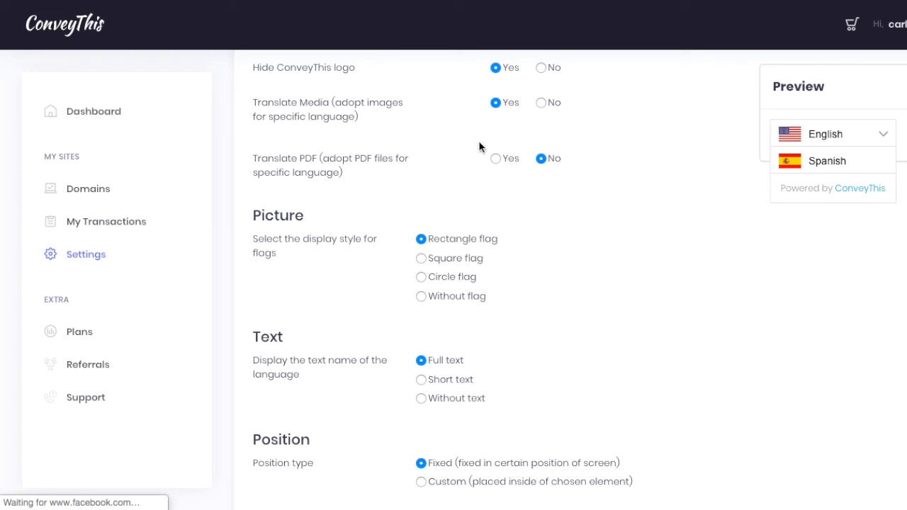
scroll(526, 219, down, 1)
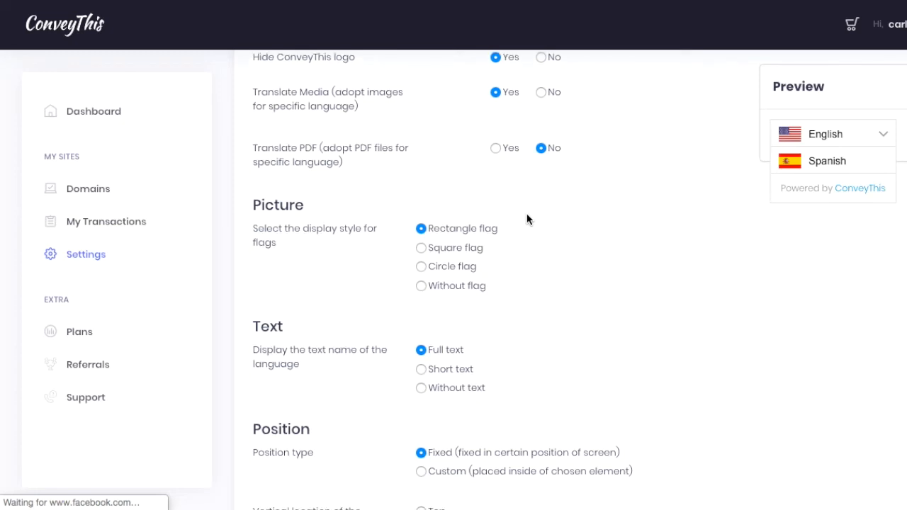
scroll(533, 225, down, 1)
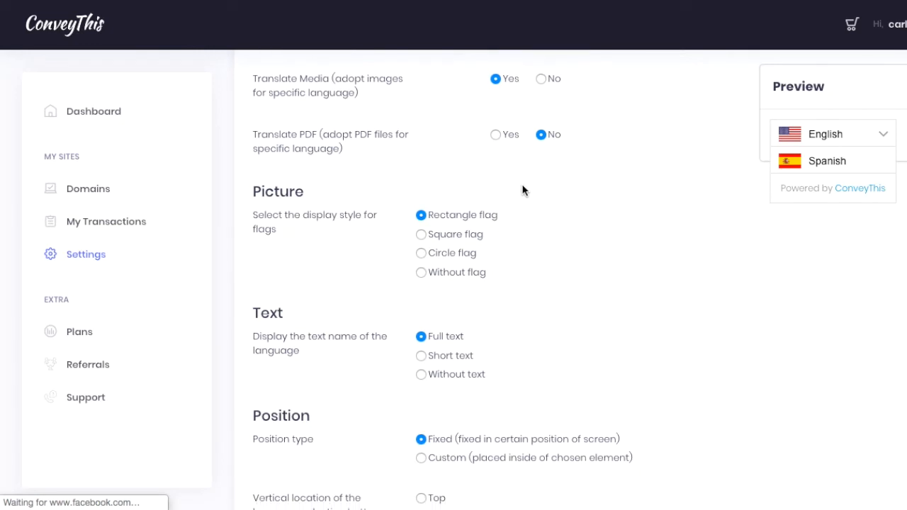
scroll(522, 190, down, 1)
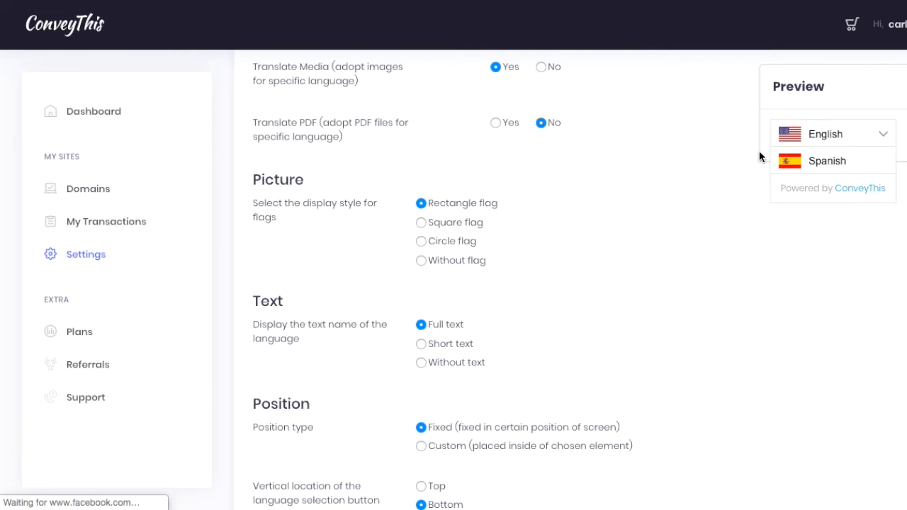
click(421, 223)
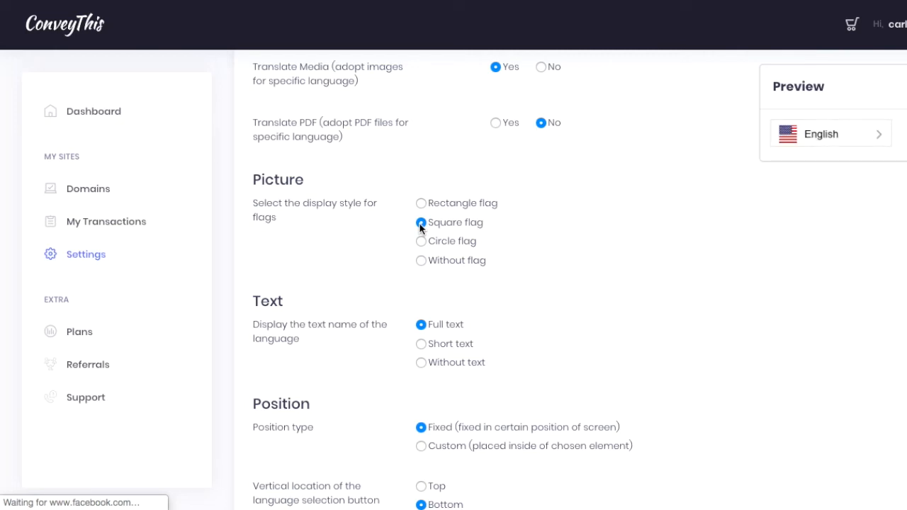
click(421, 242)
click(421, 261)
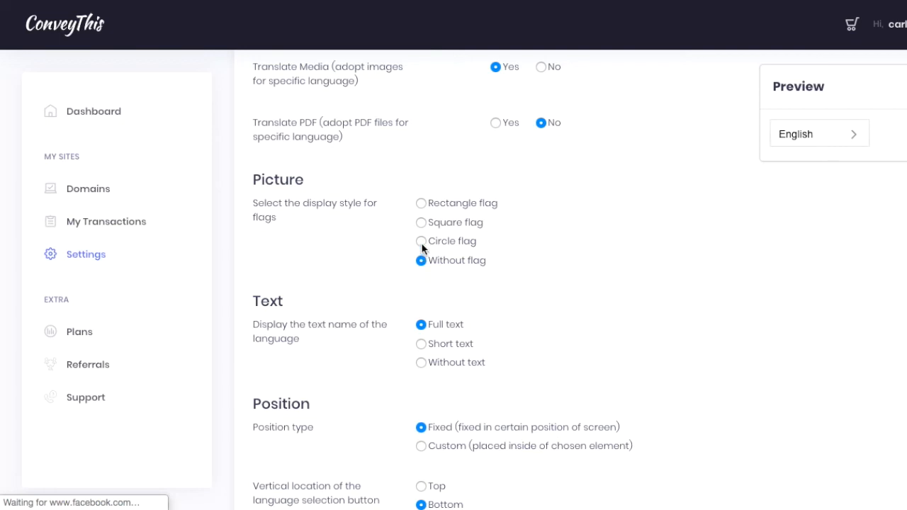
click(422, 245)
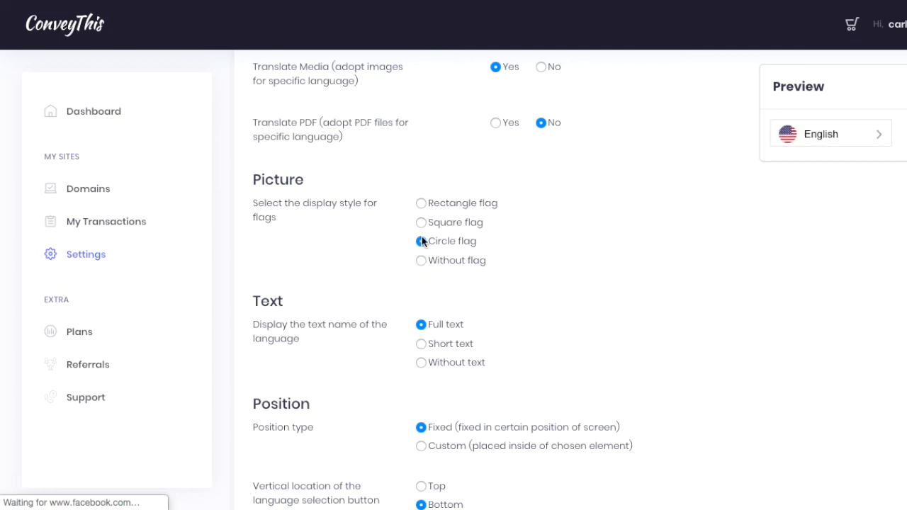
click(421, 205)
click(421, 241)
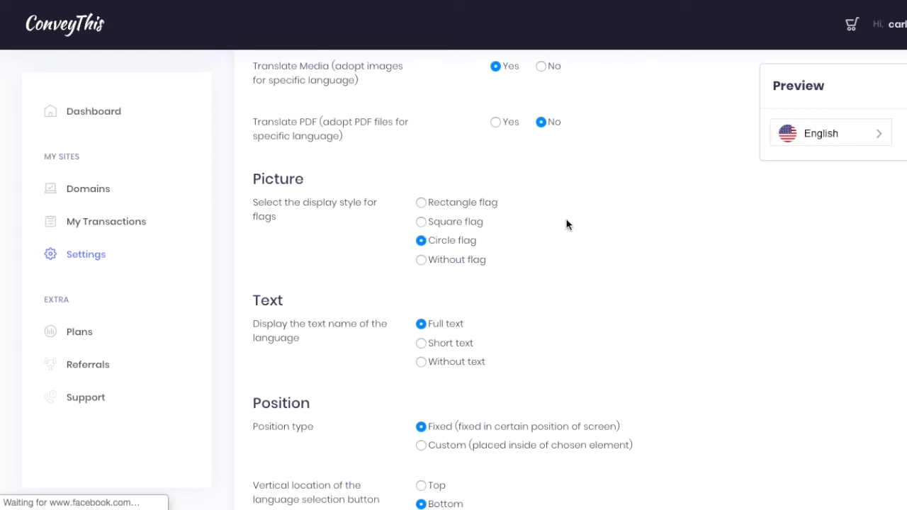
Try the short and hidden language name options and set the language name back to Full text
scroll(567, 224, down, 2)
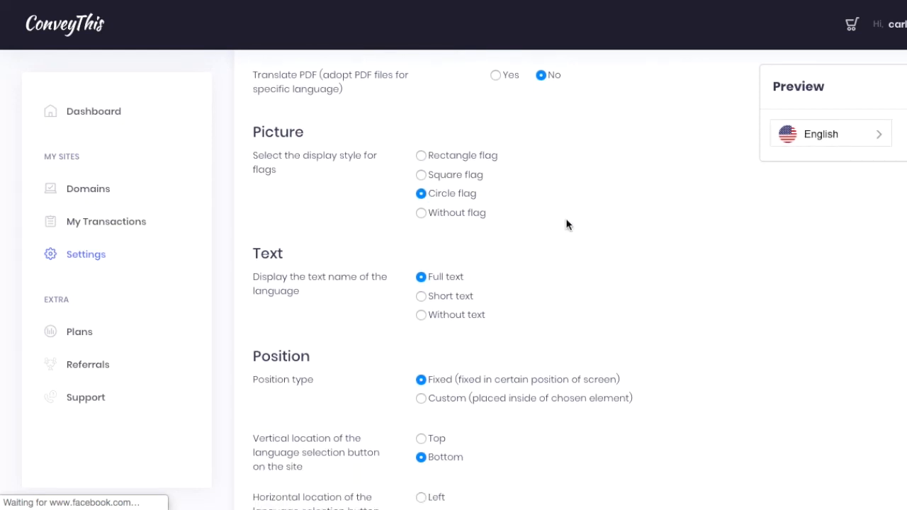
click(422, 289)
click(421, 308)
click(422, 273)
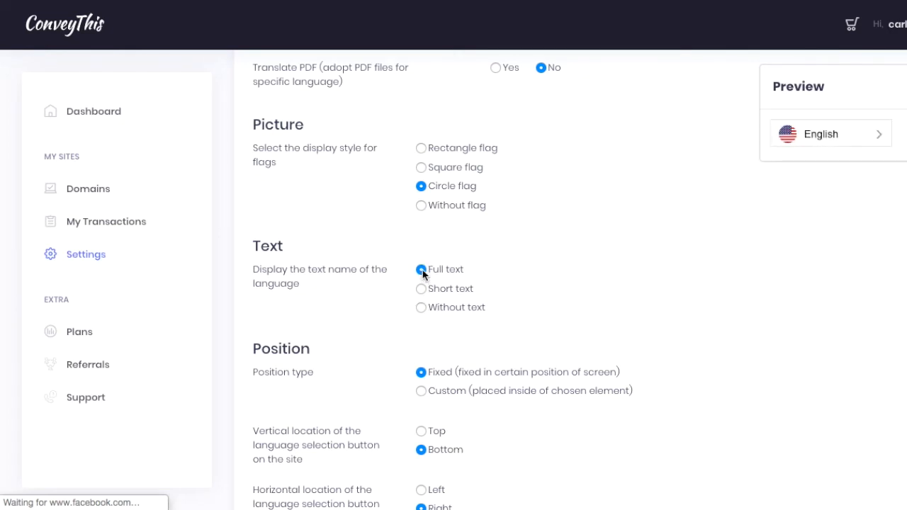
Set the language button's horizontal location to Left and its horizontal spacing to 25px
scroll(531, 253, down, 4)
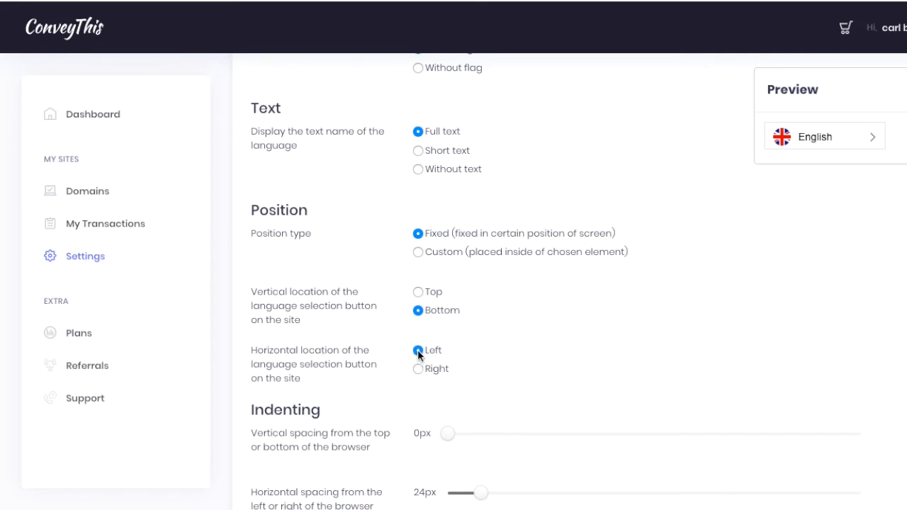
scroll(519, 363, down, 2)
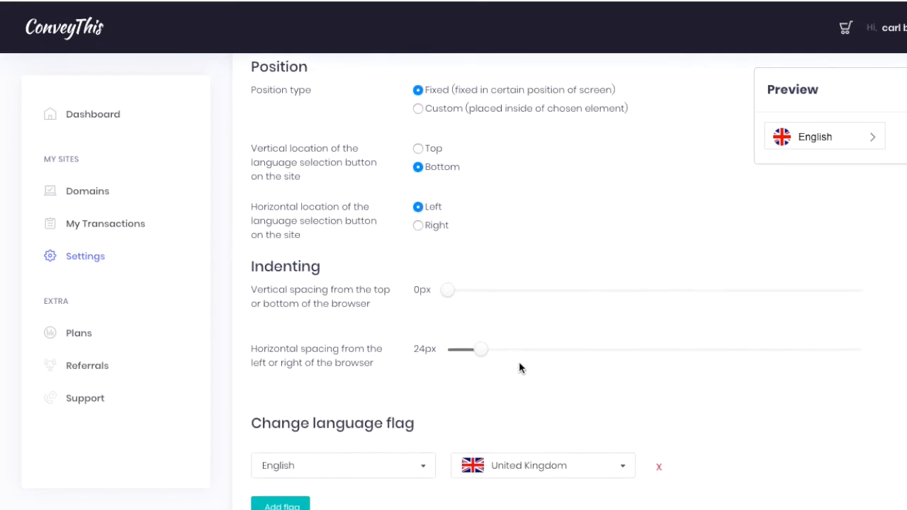
mouse_move(484, 352)
mouse_down()
mouse_move(531, 348)
mouse_move(482, 348)
mouse_up()
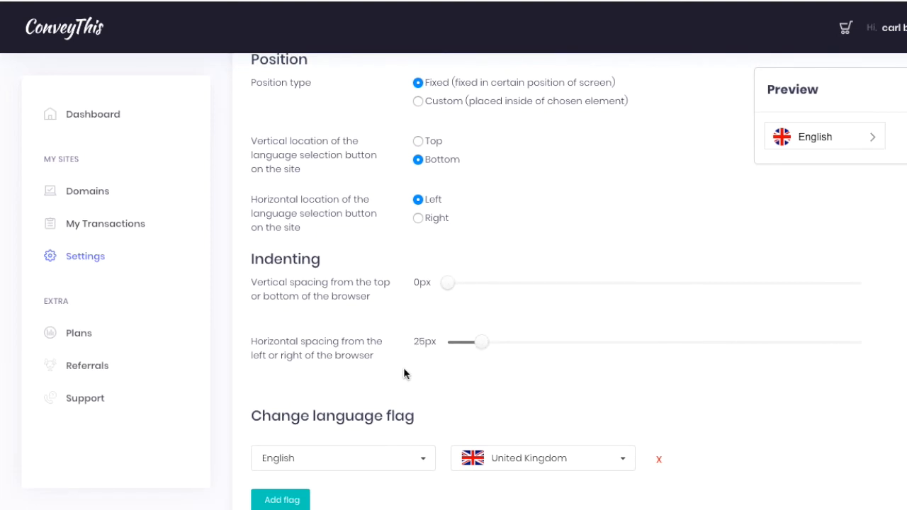
Add a language flag entry that assigns the United Kingdom flag to English
scroll(425, 369, down, 2)
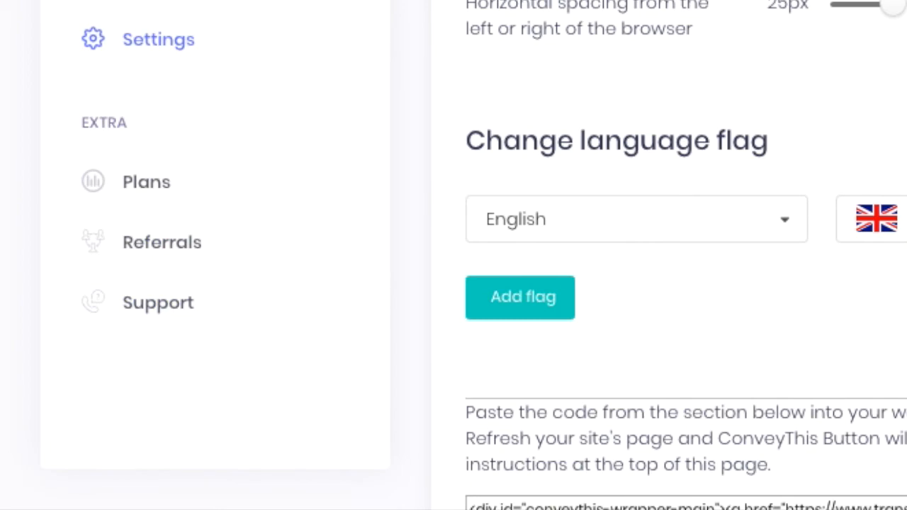
scroll(495, 323, down, 2)
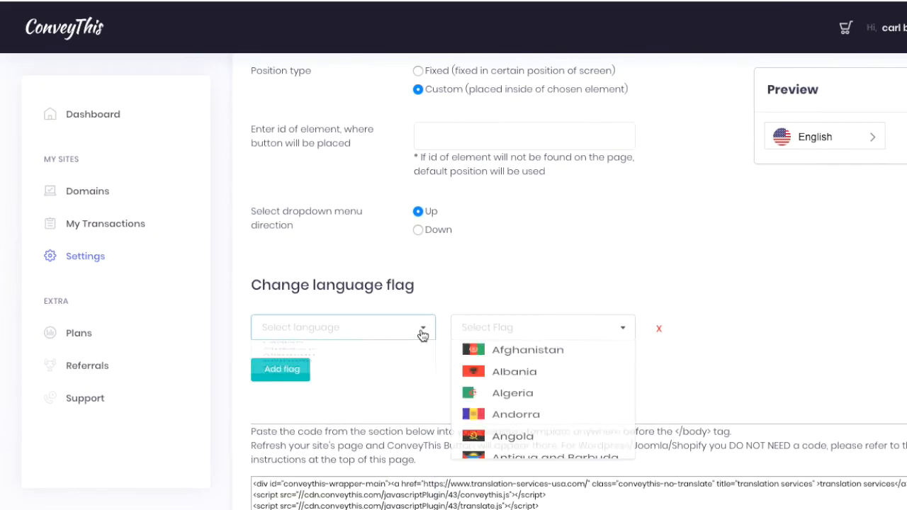
click(422, 332)
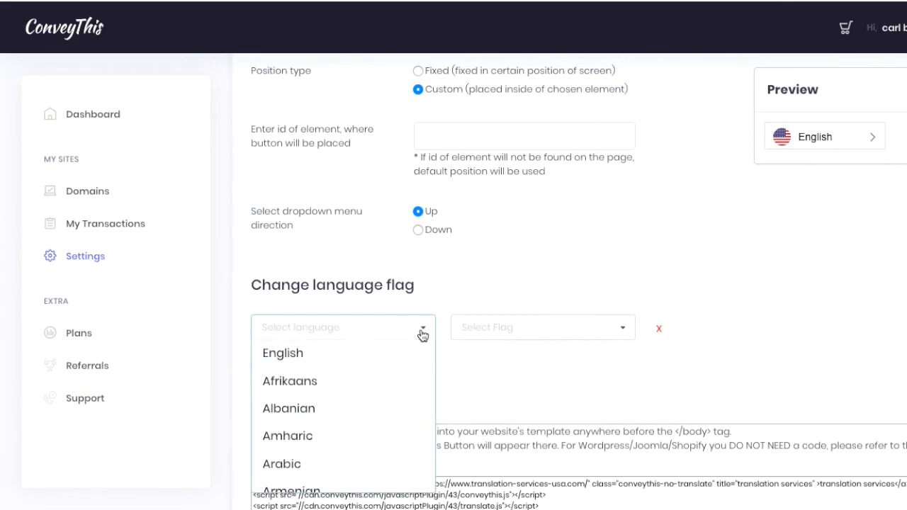
click(365, 365)
click(623, 331)
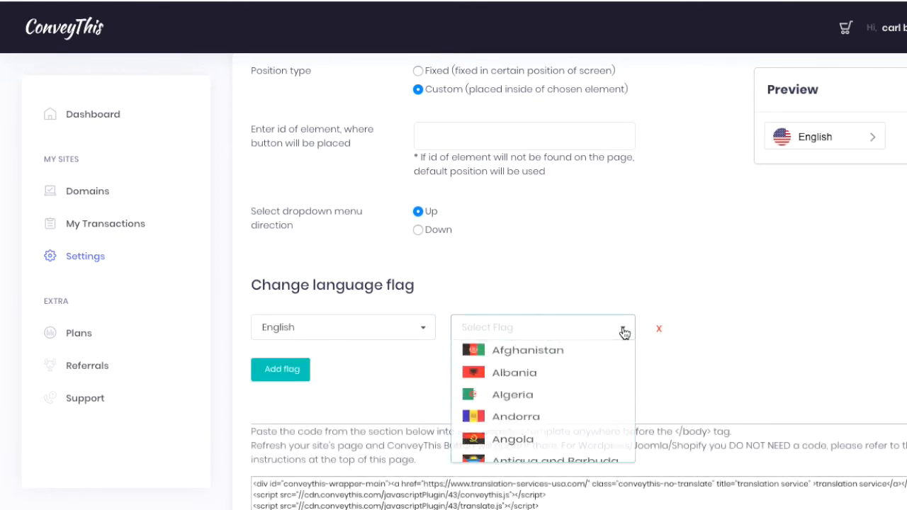
scroll(499, 411, down, 5)
scroll(498, 415, down, 8)
scroll(498, 414, down, 10)
scroll(498, 415, down, 10)
scroll(498, 414, down, 12)
scroll(498, 414, down, 14)
scroll(498, 415, down, 3)
scroll(498, 415, up, 4)
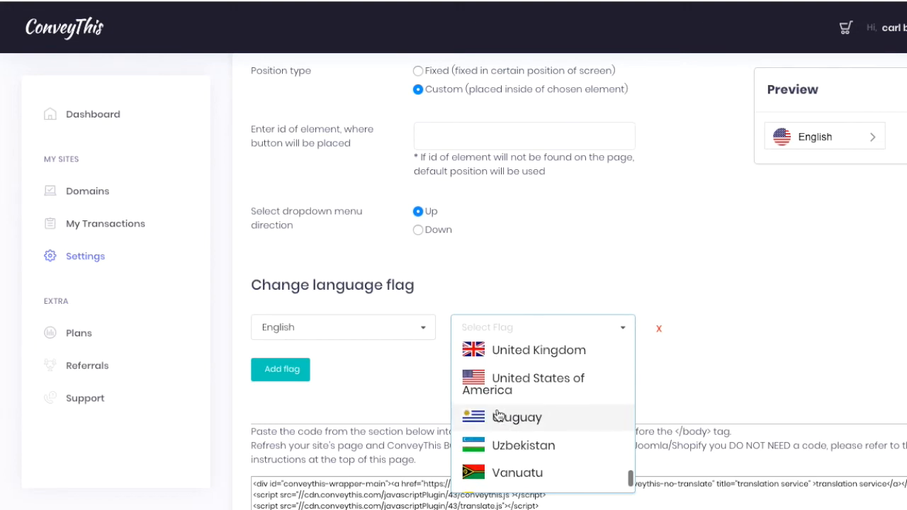
scroll(498, 414, up, 1)
click(498, 397)
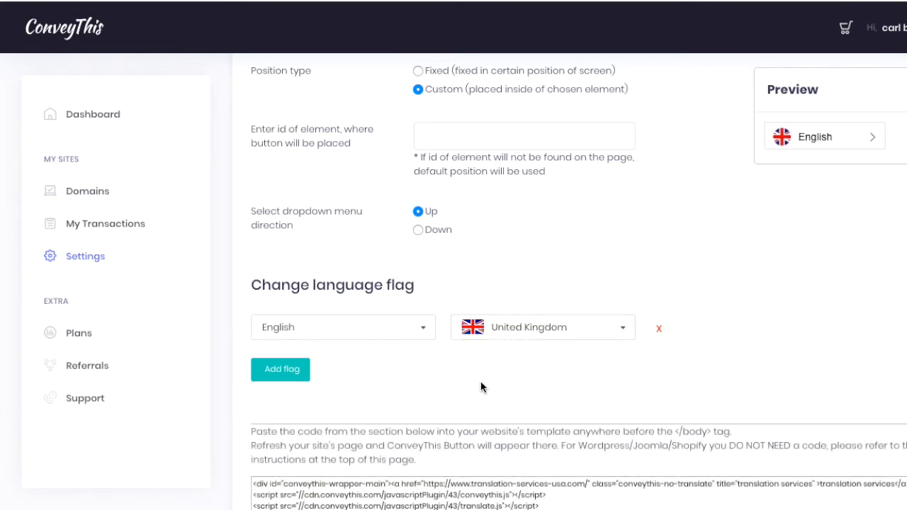
Copy the entire ConveyThis embed code from the settings page
scroll(676, 231, down, 5)
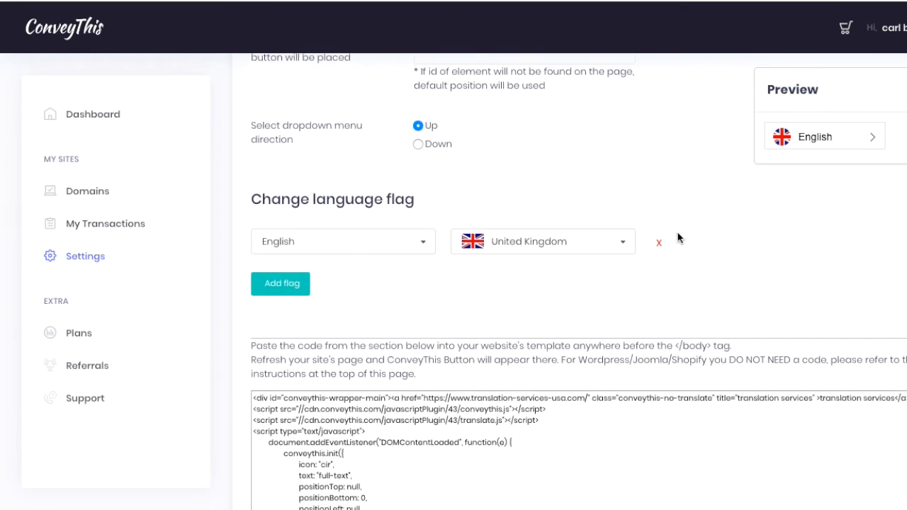
scroll(677, 232, down, 2)
scroll(501, 209, up, 8)
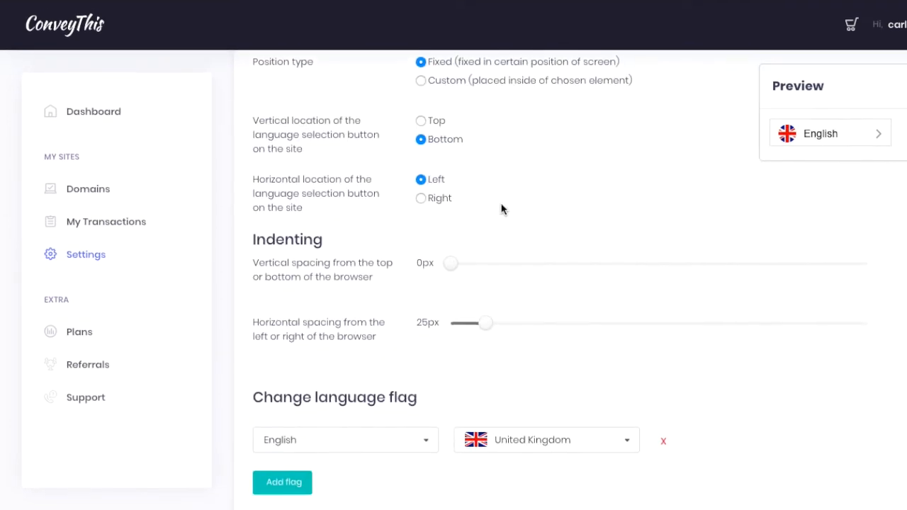
scroll(521, 206, down, 4)
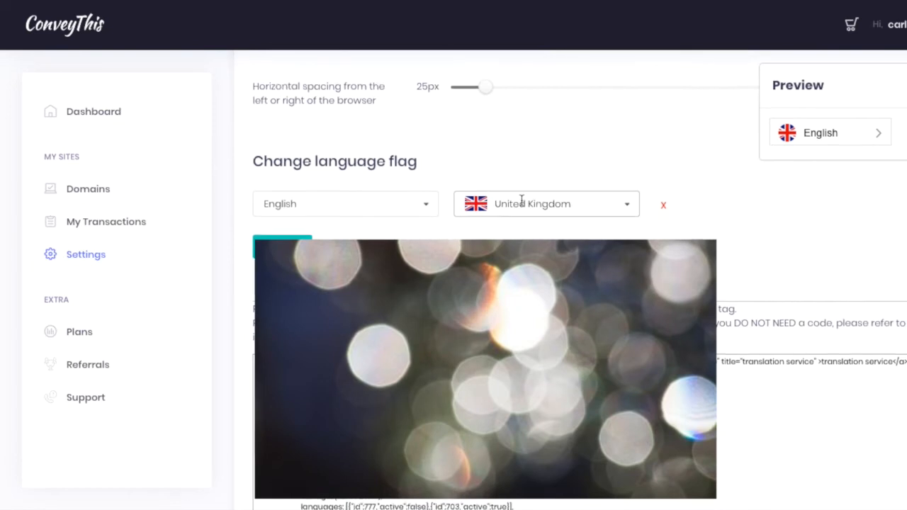
scroll(521, 206, down, 1)
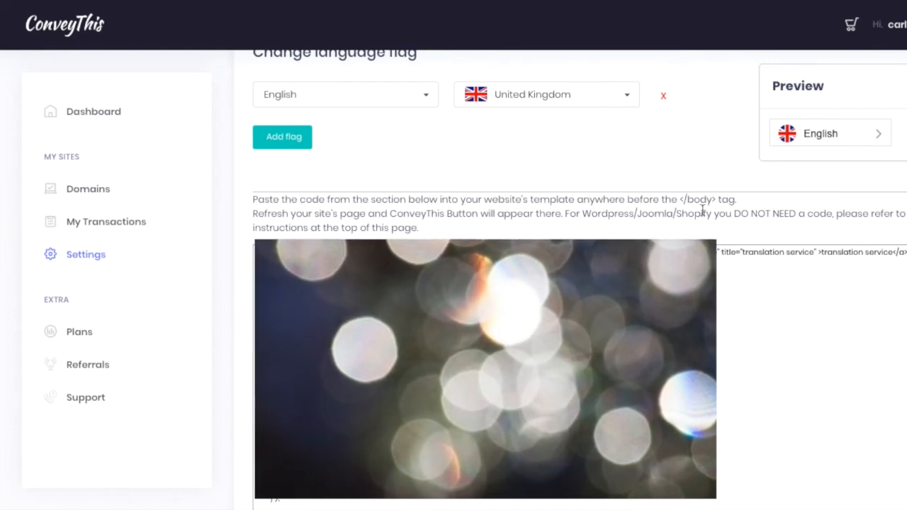
scroll(711, 205, down, 2)
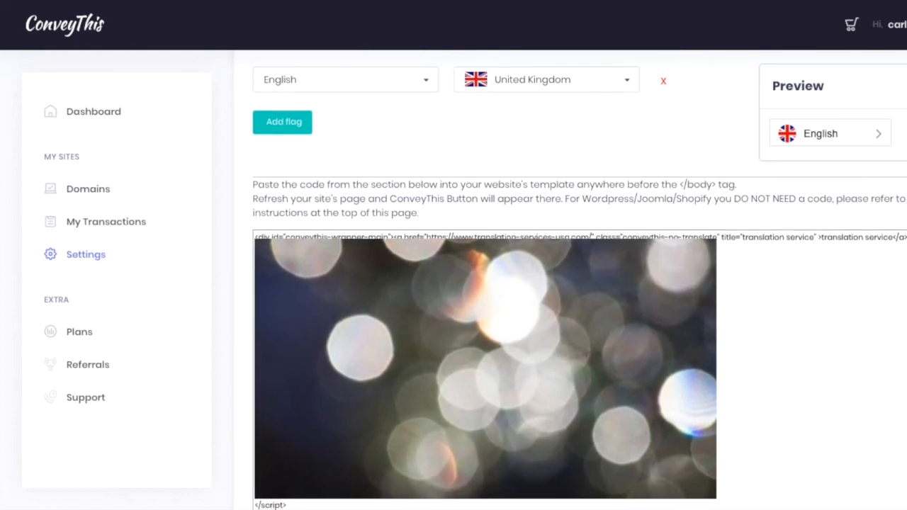
scroll(567, 170, up, 1)
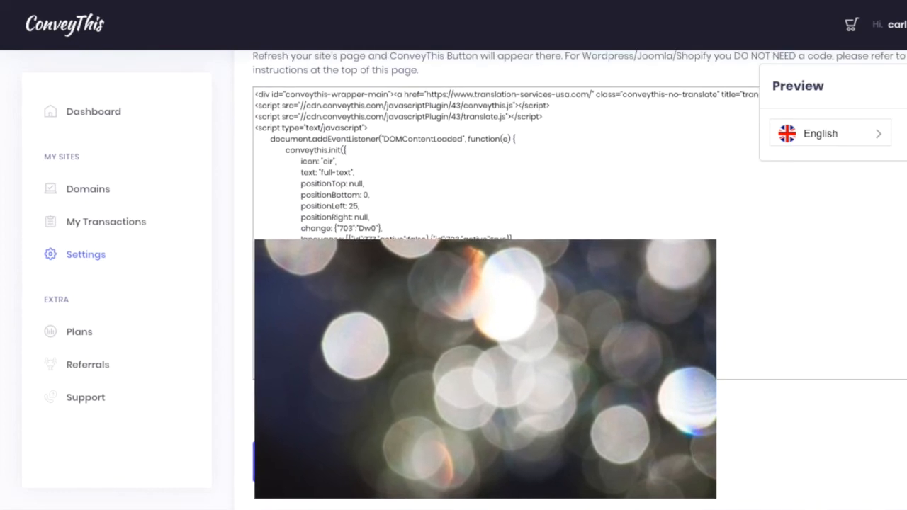
drag(312, 322, 252, 93)
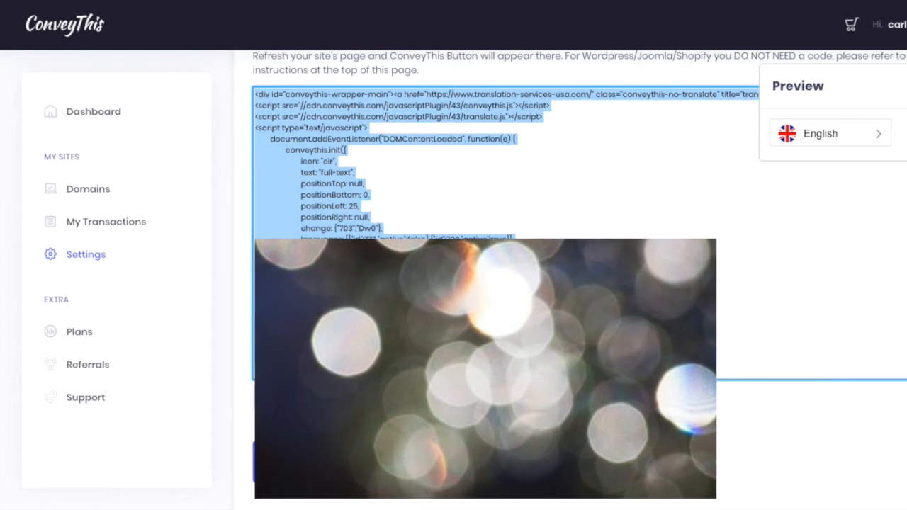
right_click(330, 178)
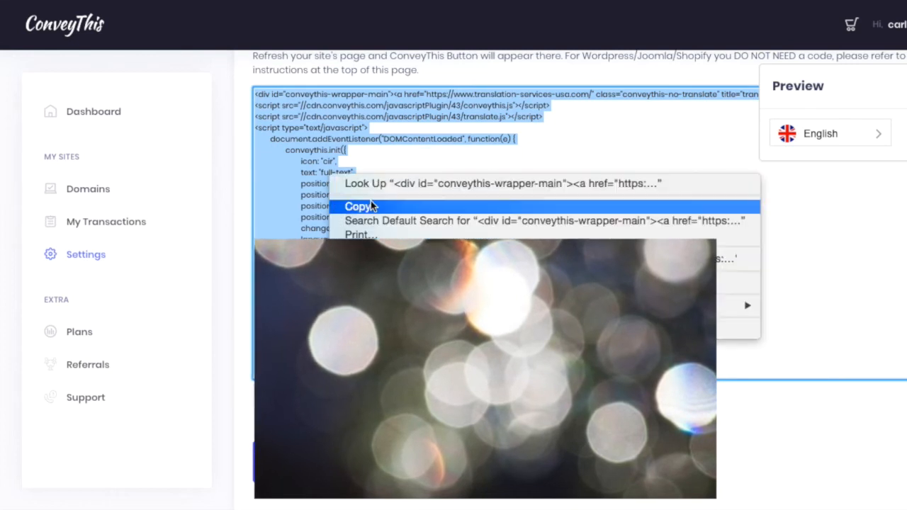
click(370, 207)
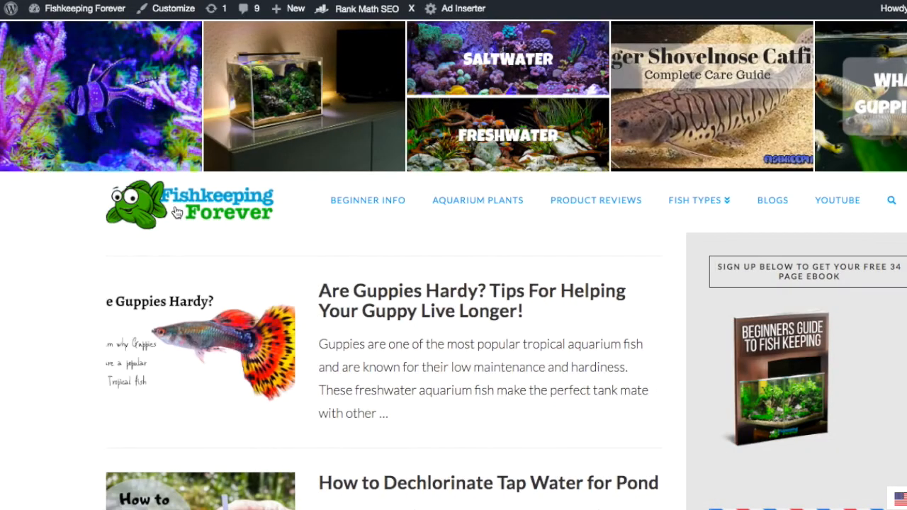
Open the Insert Headers and Footers settings page in the WordPress admin dashboard
click(85, 9)
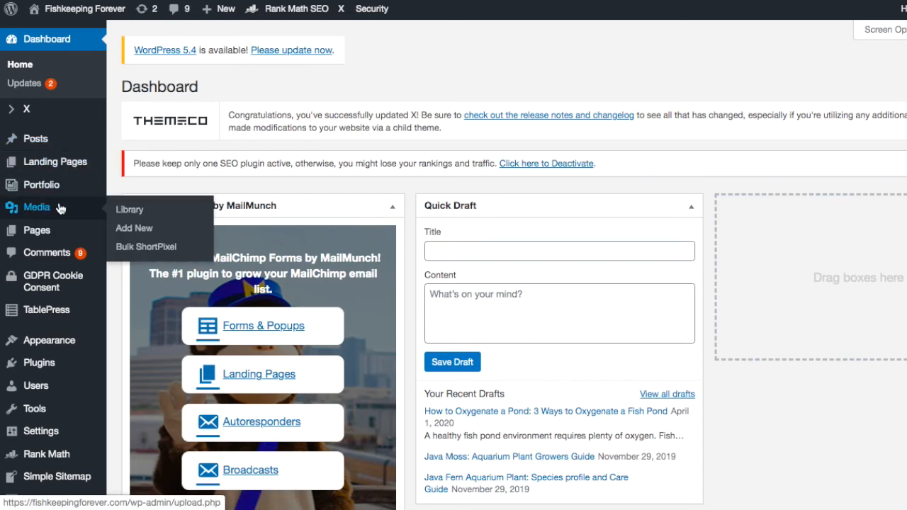
mouse_move(57, 273)
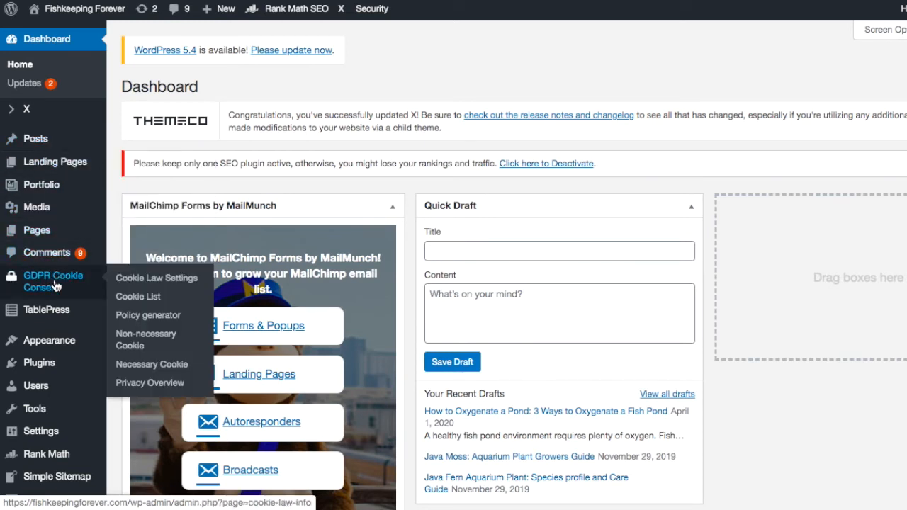
mouse_move(51, 345)
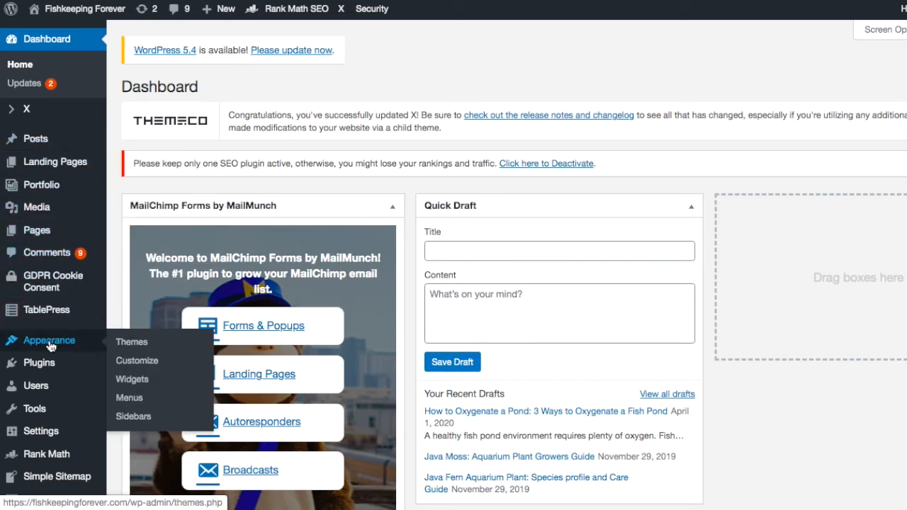
mouse_move(47, 409)
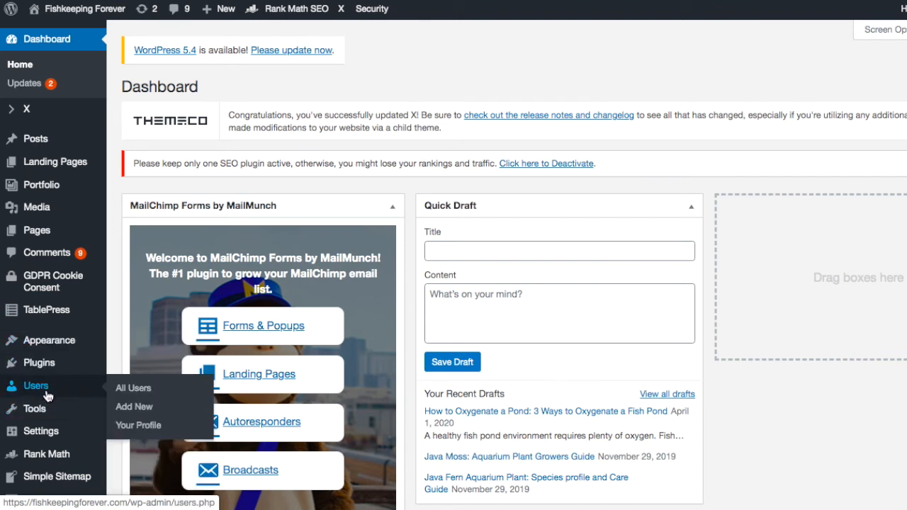
mouse_move(21, 431)
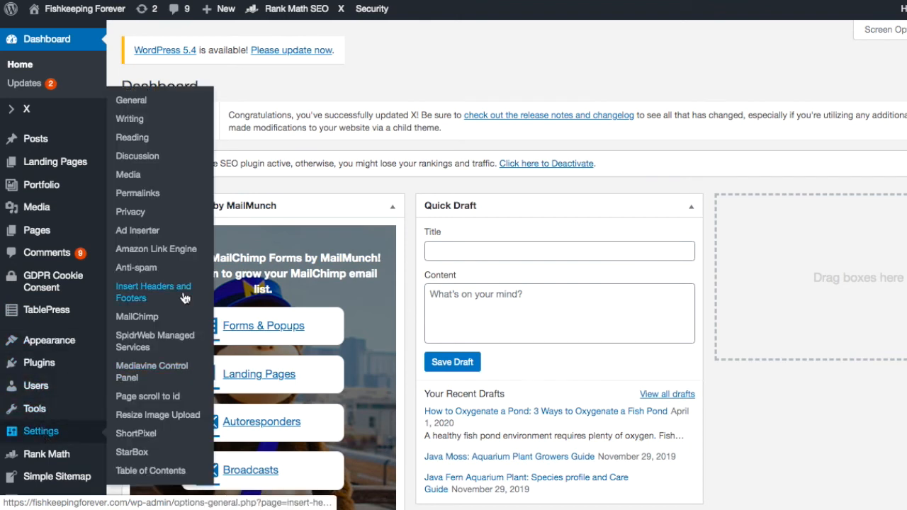
click(156, 296)
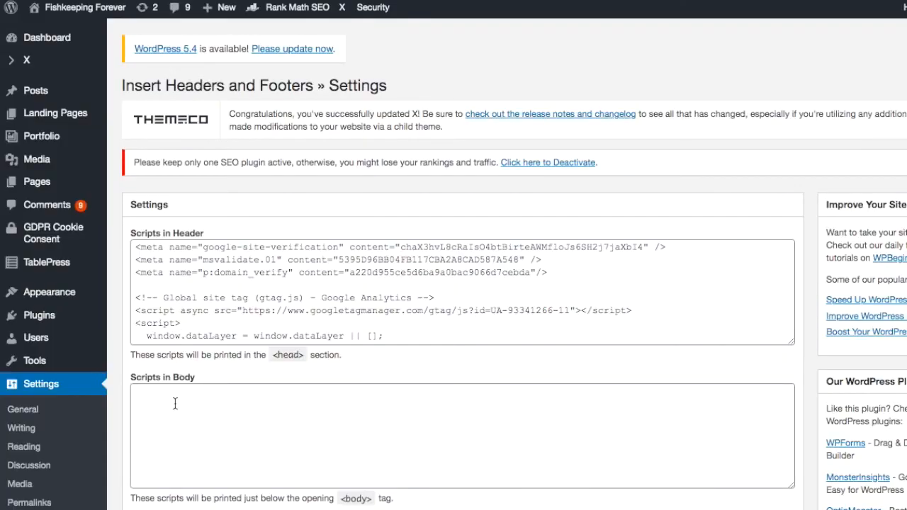
Paste the copied ConveyThis embed code into Scripts in Body and save the header and footer settings
scroll(174, 401, down, 2)
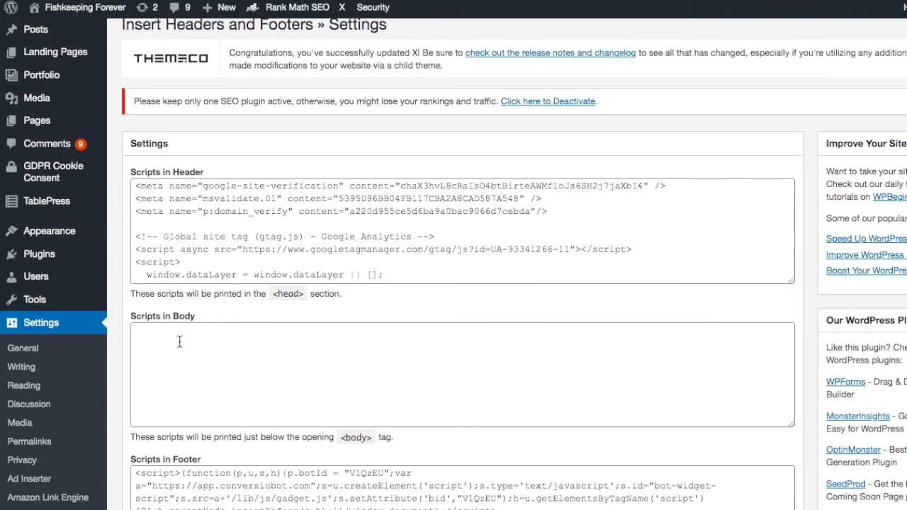
click(180, 342)
key(ctrl+v)
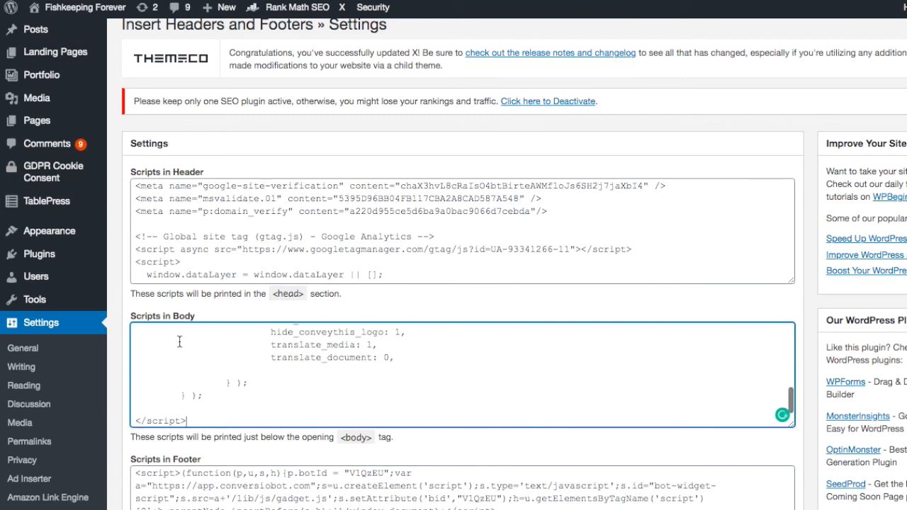
scroll(191, 380, down, 10)
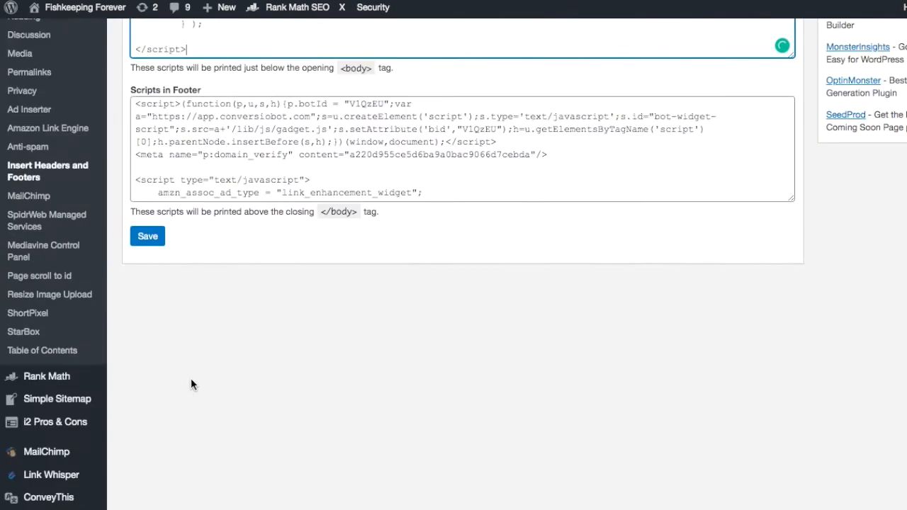
click(149, 139)
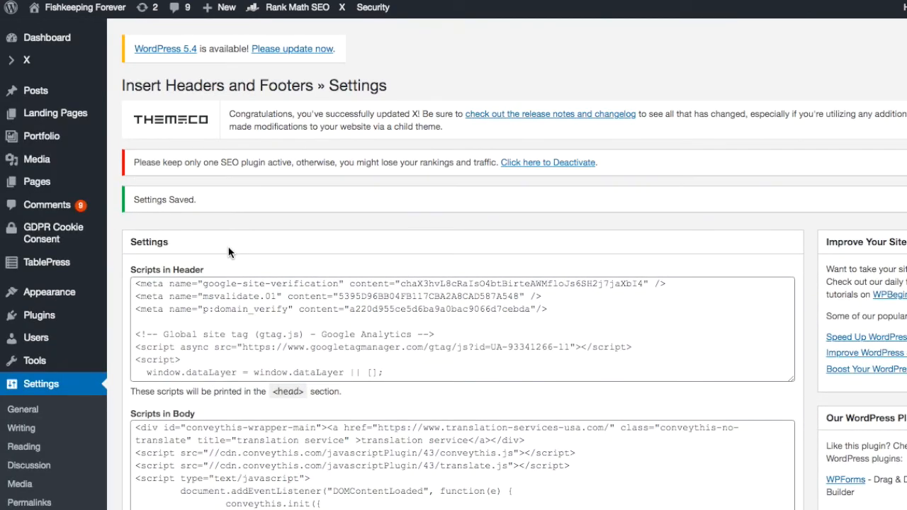
Visit the live Fishkeeping Forever site and switch its language from the ConveyThis button to Spanish
mouse_move(78, 7)
click(42, 31)
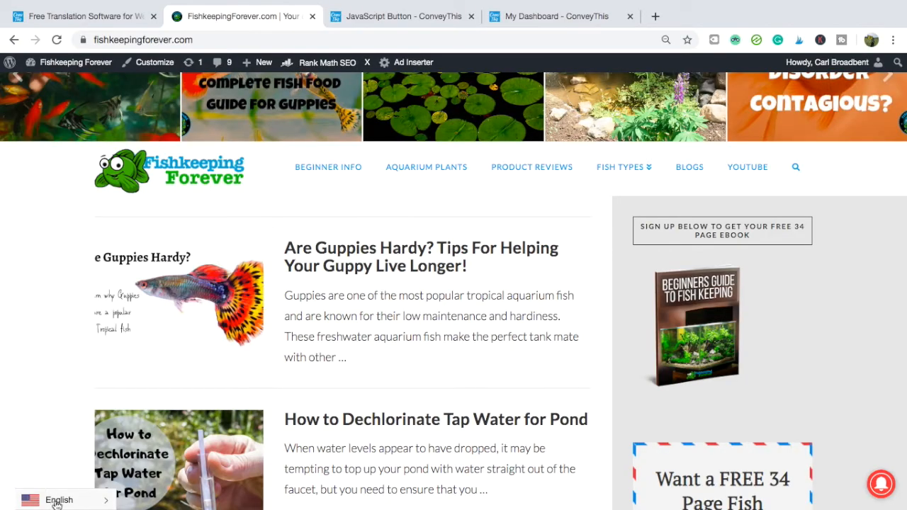
click(57, 502)
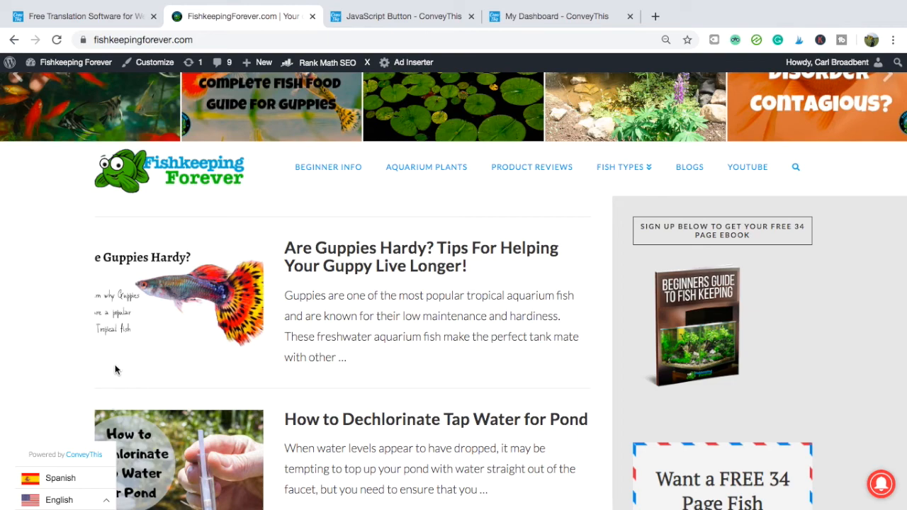
scroll(116, 366, down, 4)
click(67, 479)
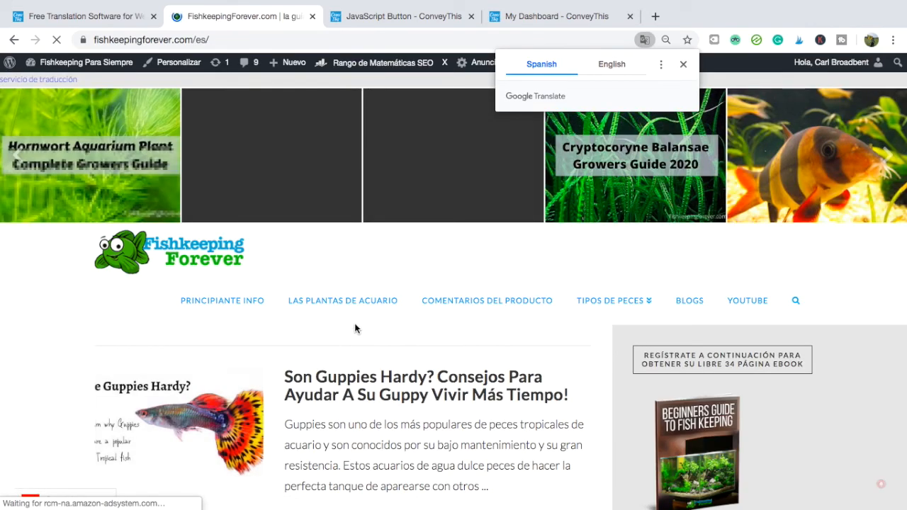
Review the Spanish translation of the homepage posts and dismiss the advertising banner
scroll(510, 324, down, 5)
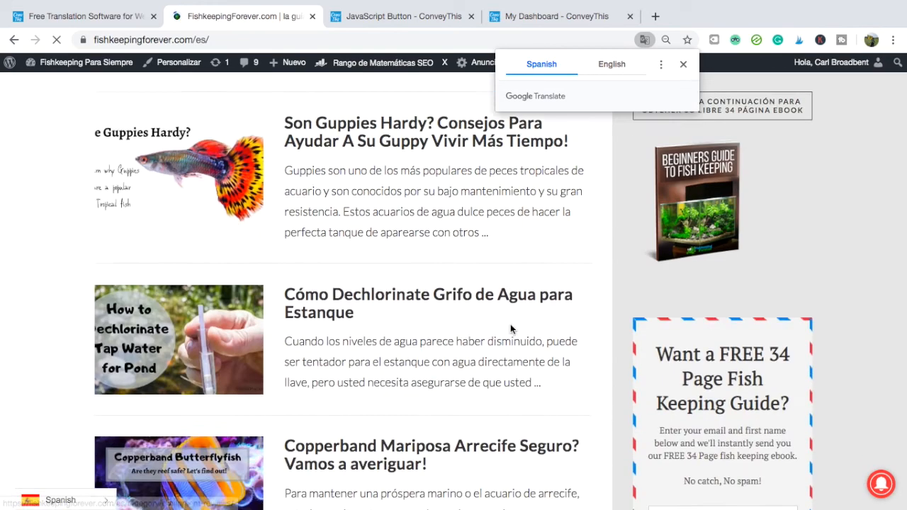
scroll(510, 324, down, 6)
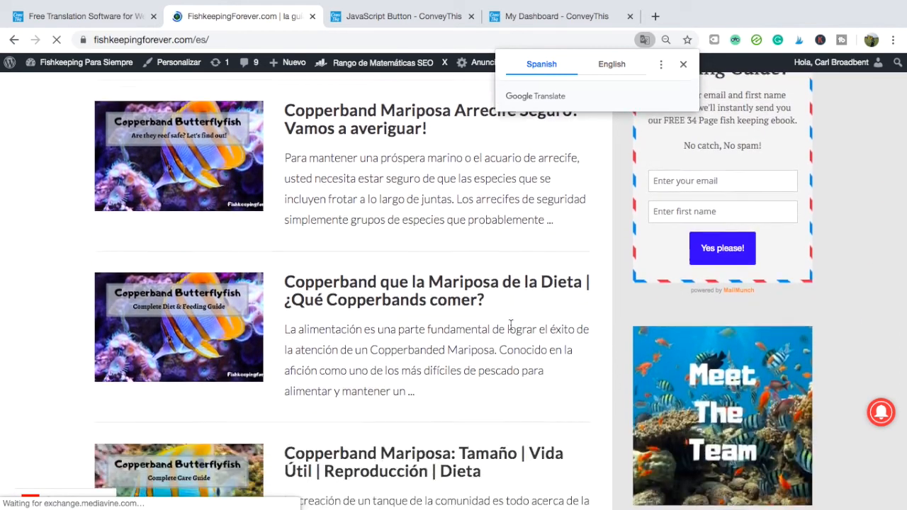
scroll(510, 324, up, 15)
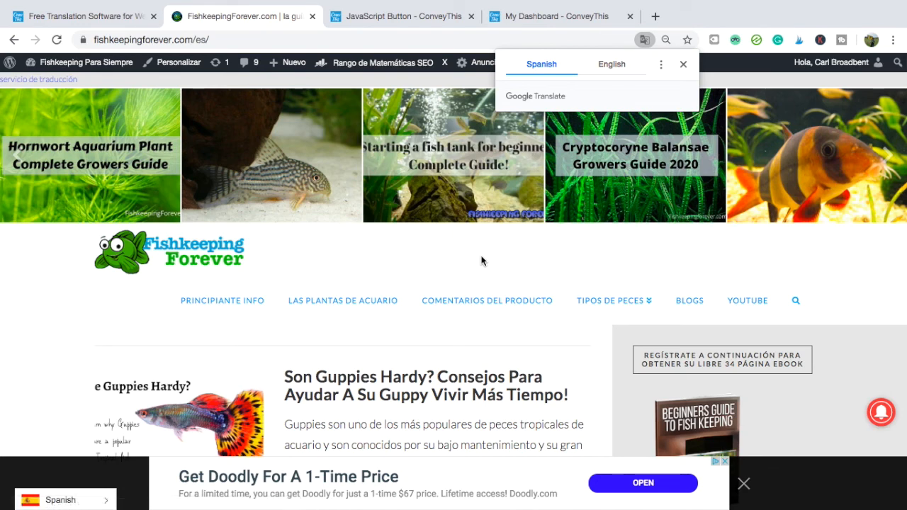
click(743, 483)
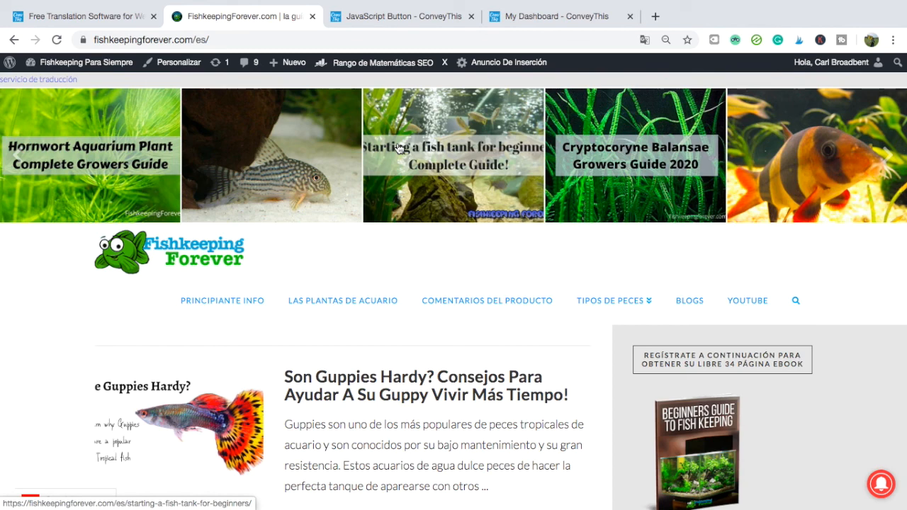
mouse_move(51, 71)
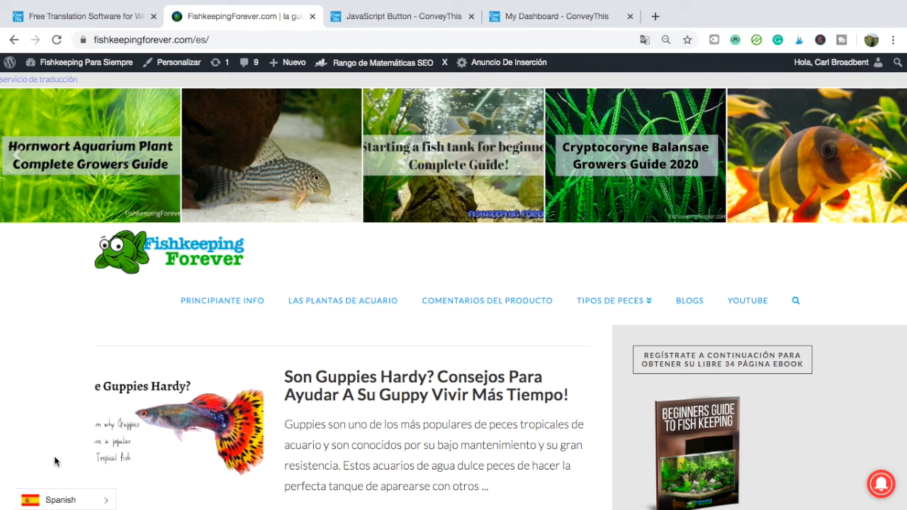
Switch to the ConveyThis homepage and examine its features and the available website integrations
click(133, 14)
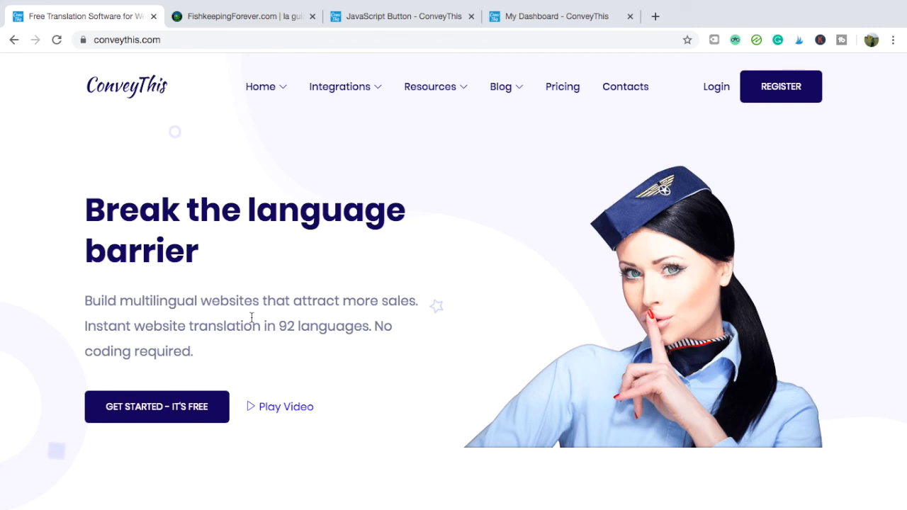
scroll(251, 317, down, 8)
scroll(251, 320, down, 6)
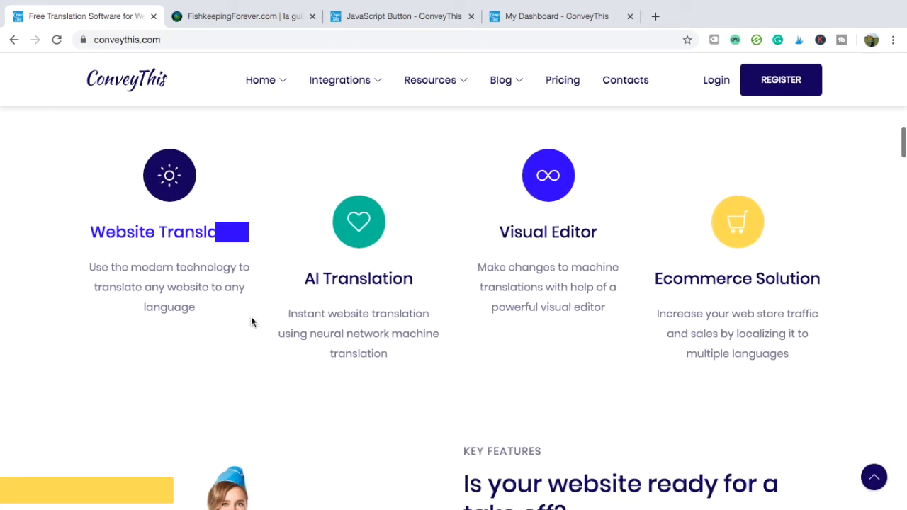
scroll(251, 322, down, 2)
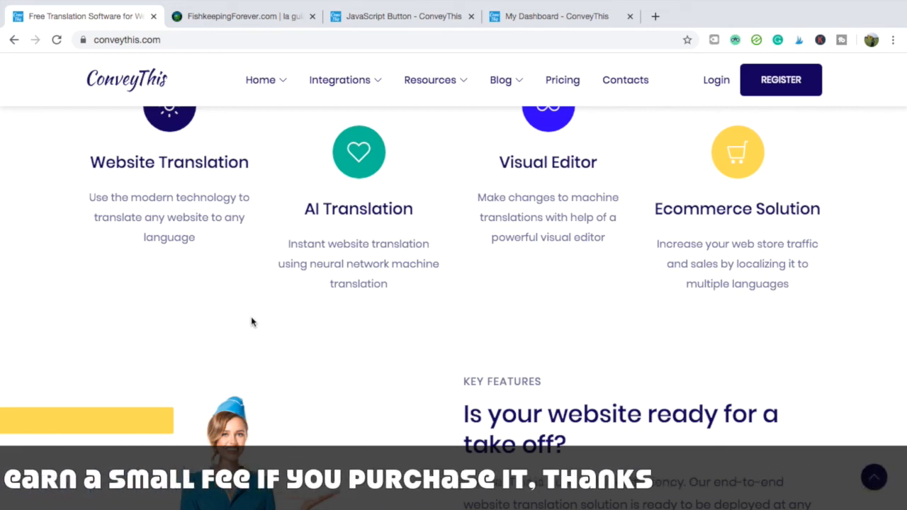
scroll(252, 322, down, 3)
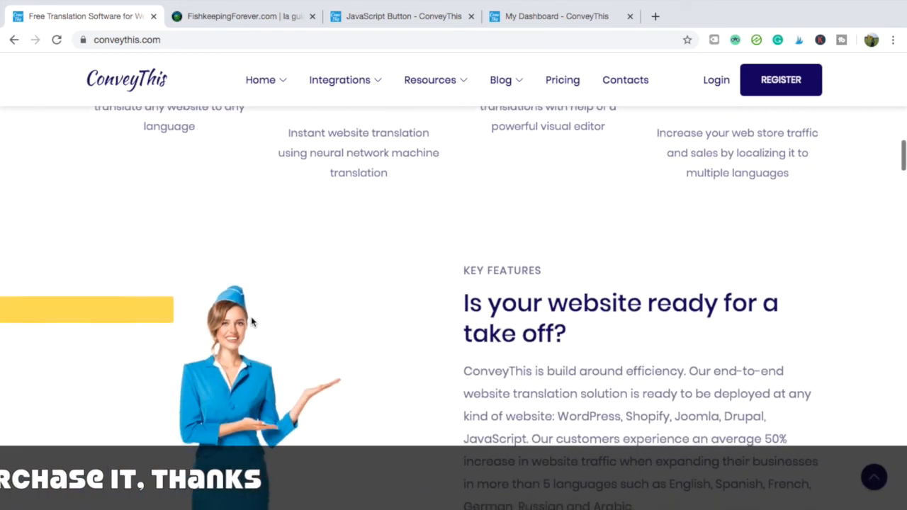
scroll(252, 323, down, 10)
scroll(252, 323, down, 8)
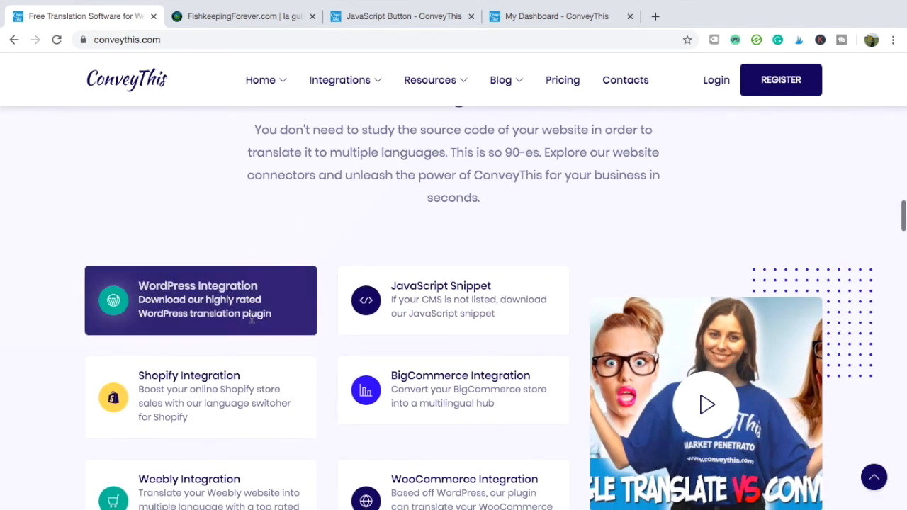
scroll(251, 318, down, 6)
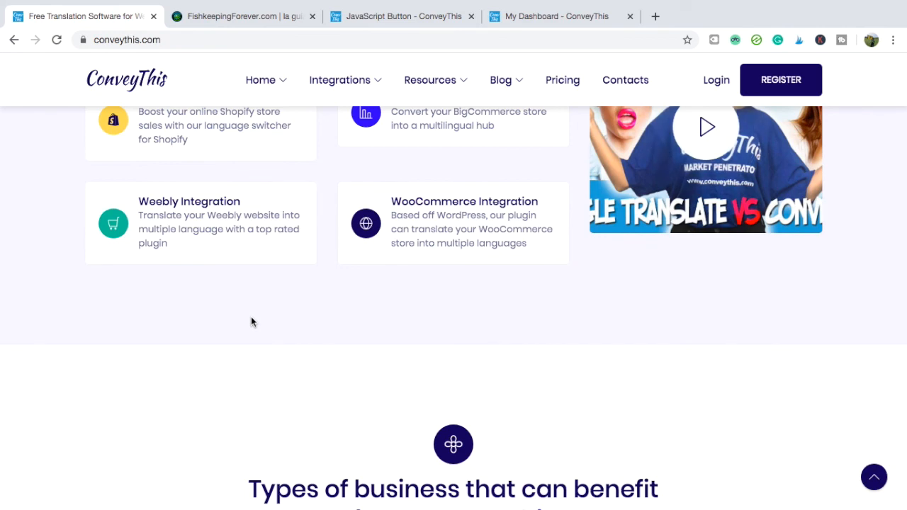
scroll(251, 322, up, 20)
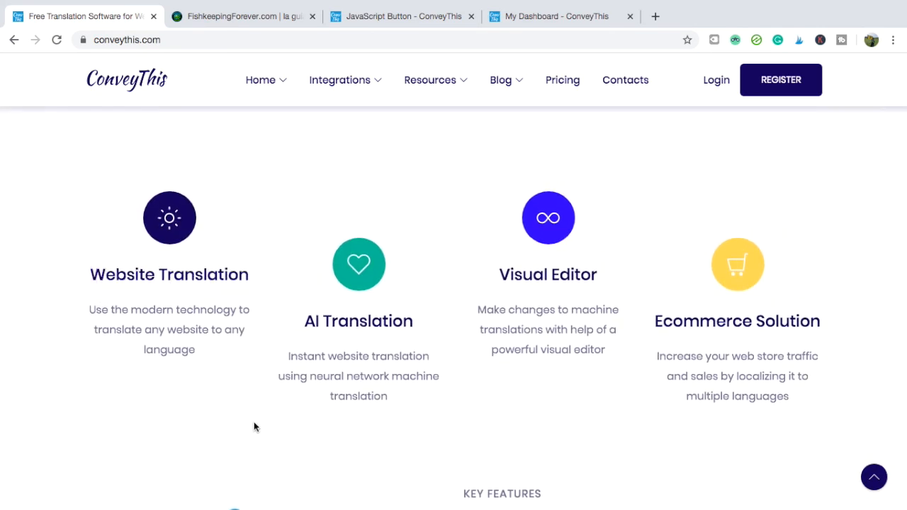
scroll(253, 425, up, 3)
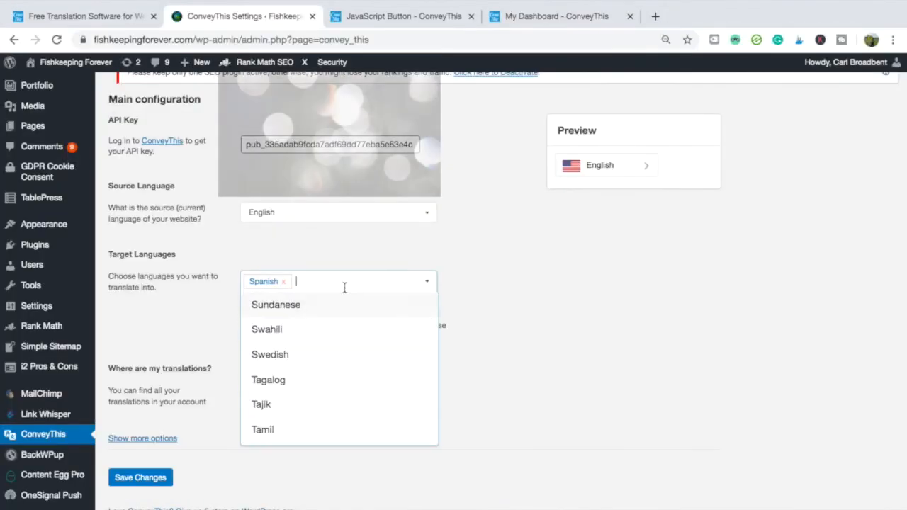
Add Dutch, French, German and Hindi to the ConveyThis plugin's target languages and save the changes
scroll(326, 333, up, 20)
scroll(324, 299, down, 5)
scroll(324, 301, down, 5)
click(315, 296)
scroll(340, 269, down, 2)
click(342, 315)
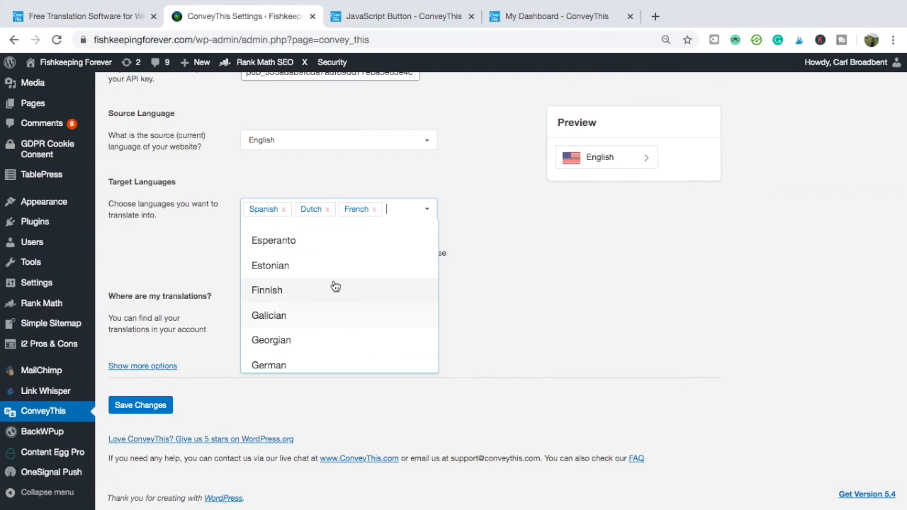
scroll(342, 269, down, 2)
click(315, 315)
scroll(314, 322, down, 2)
click(314, 324)
scroll(311, 327, down, 2)
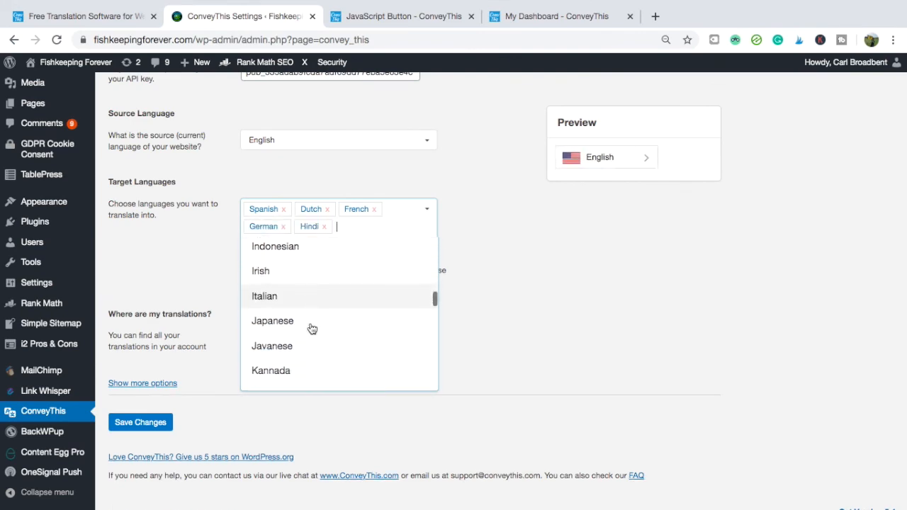
click(140, 422)
Visit the live site, switch its language to Hindi and check the translated homepage posts
mouse_move(61, 68)
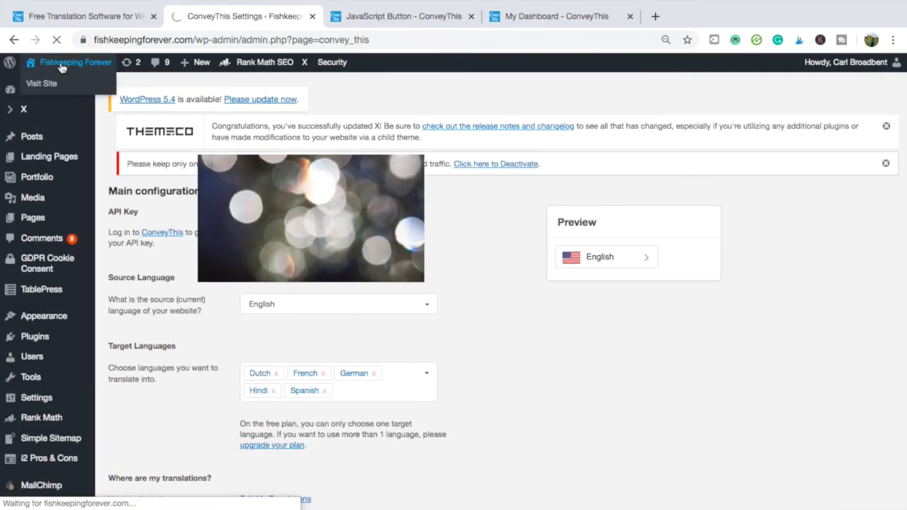
click(83, 499)
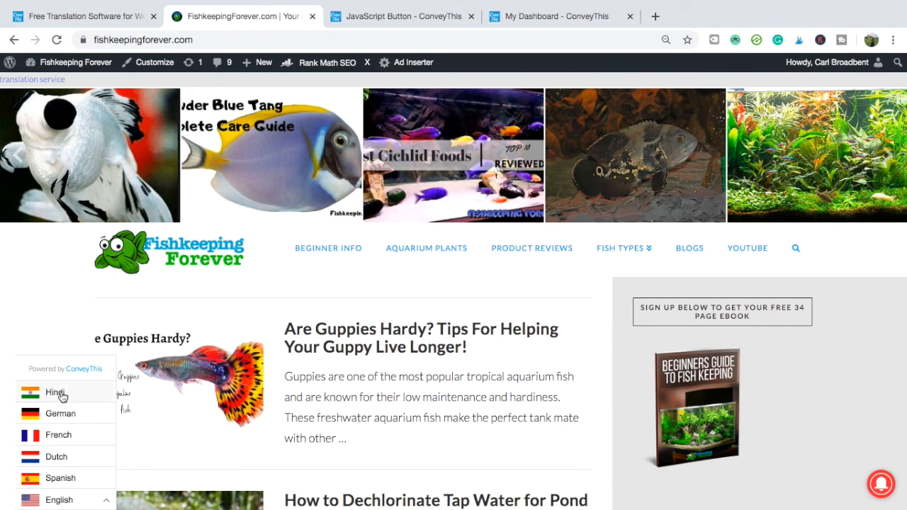
click(60, 405)
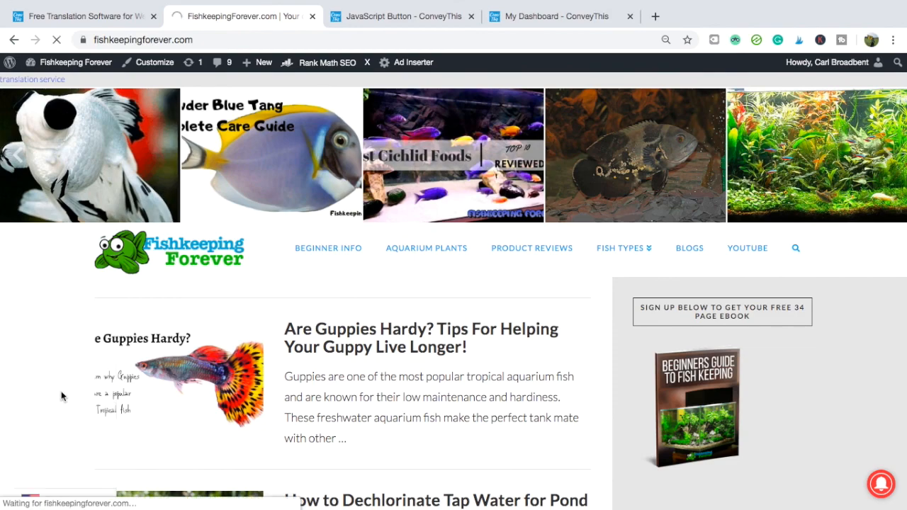
scroll(380, 282, down, 3)
scroll(380, 286, down, 5)
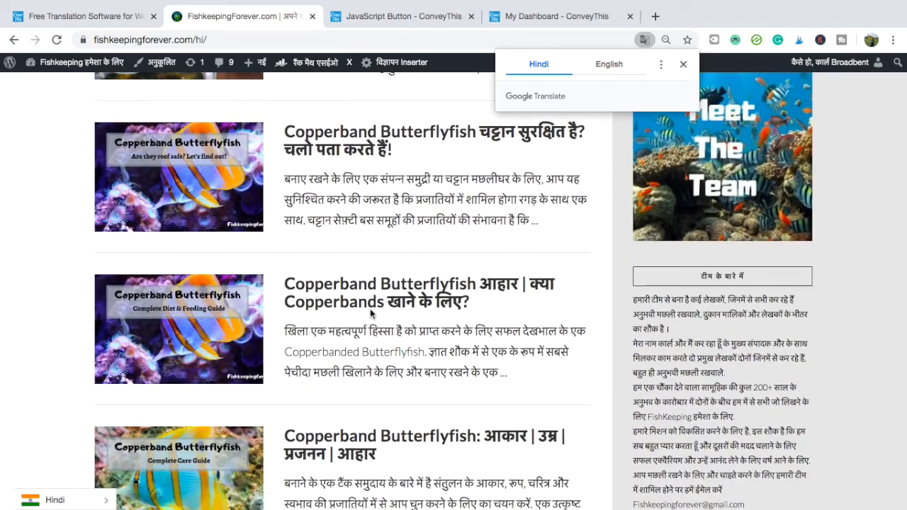
Open the Hindi version of the Copperband Butterflyfish diet article and examine its translated content
click(361, 301)
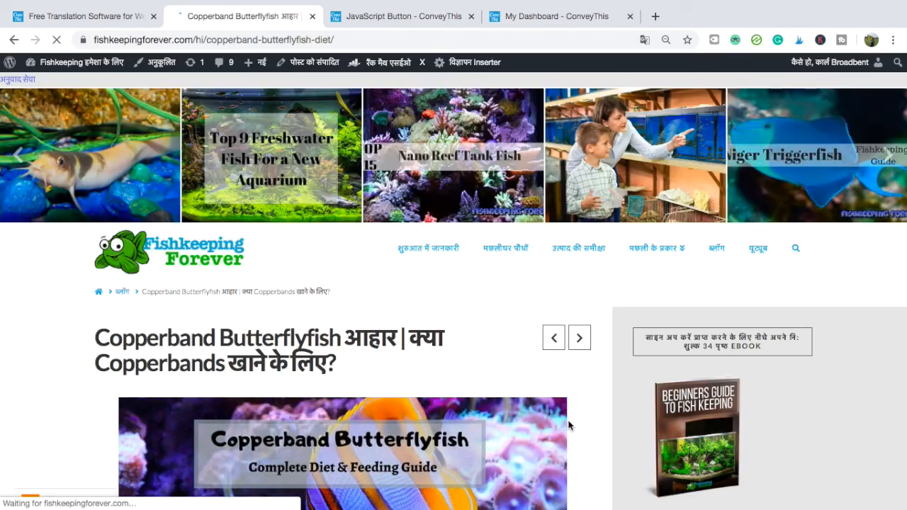
scroll(568, 425, down, 15)
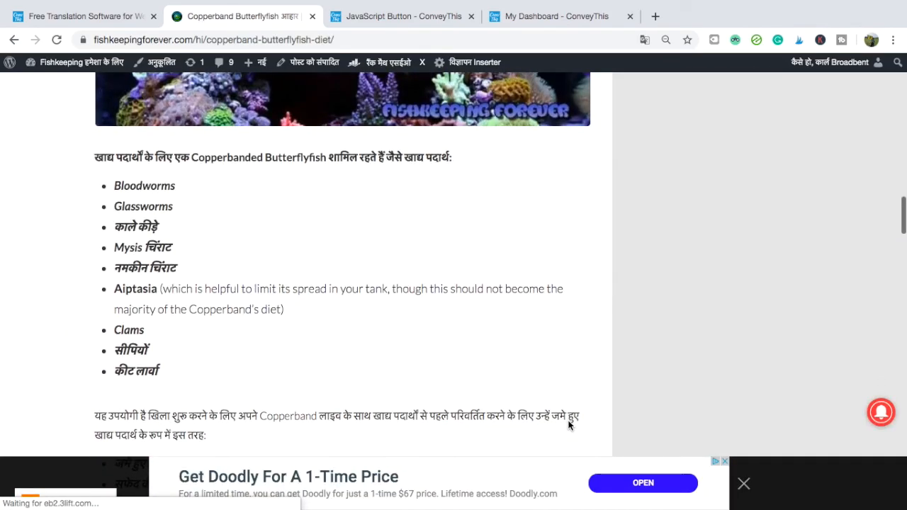
scroll(570, 425, down, 10)
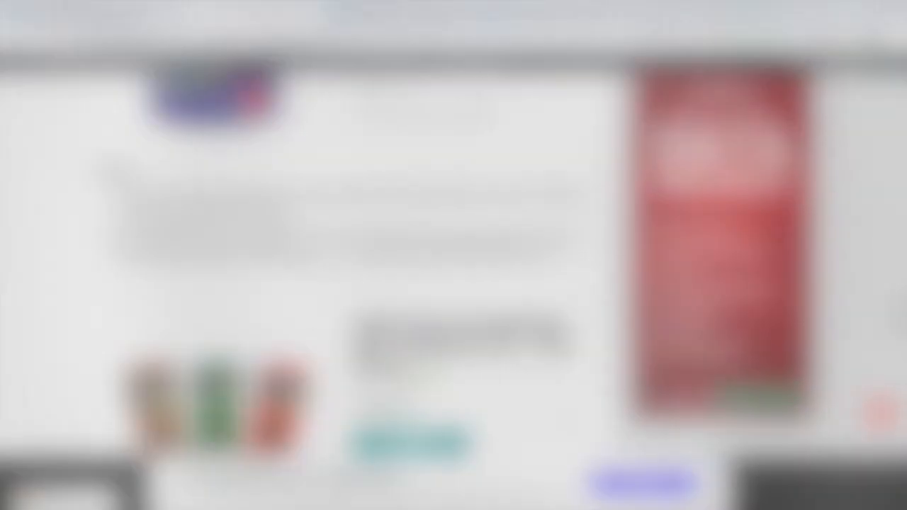